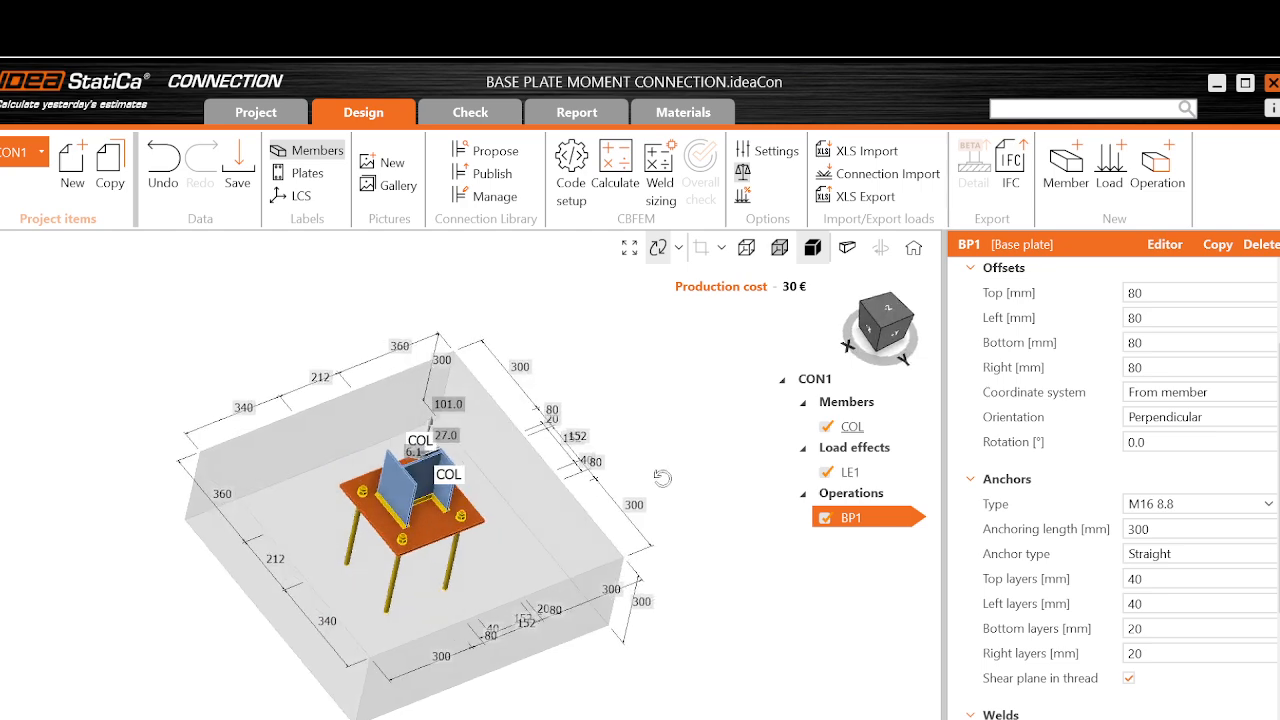
scroll(355, 508, "up", 5)
scroll(366, 509, "down", 3)
scroll(366, 508, "down", 5)
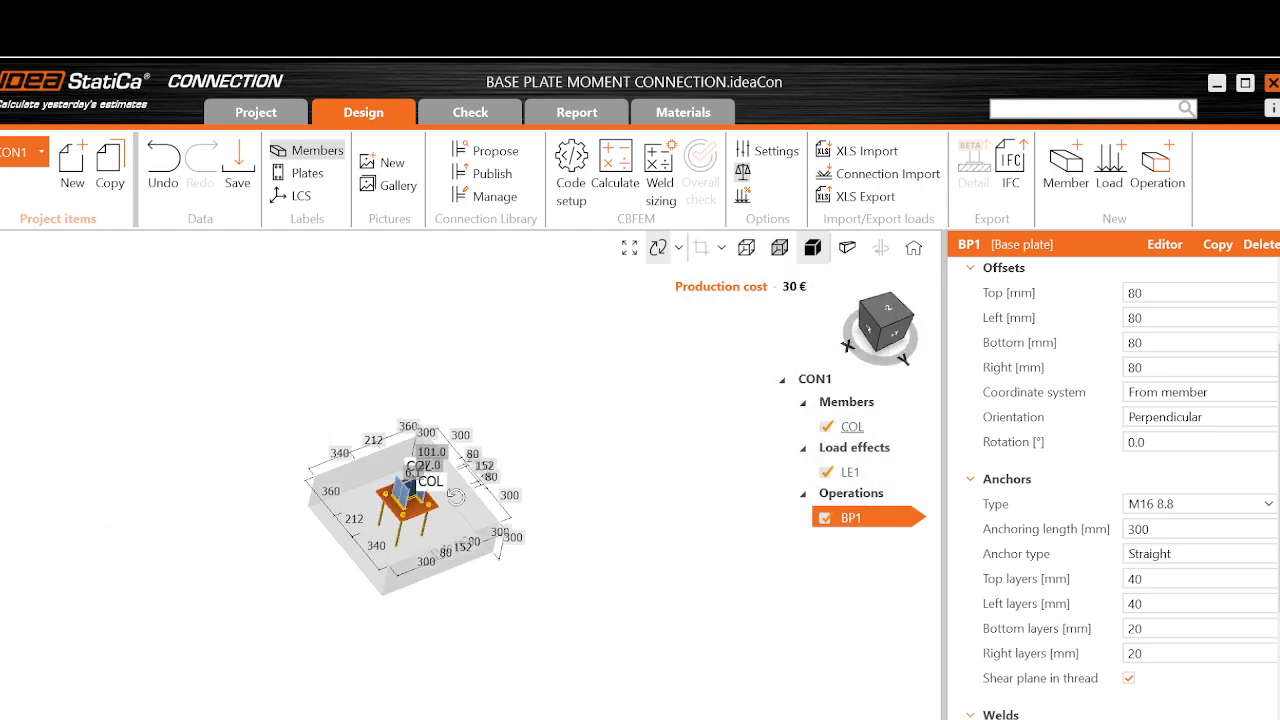
scroll(378, 495, "up", 8)
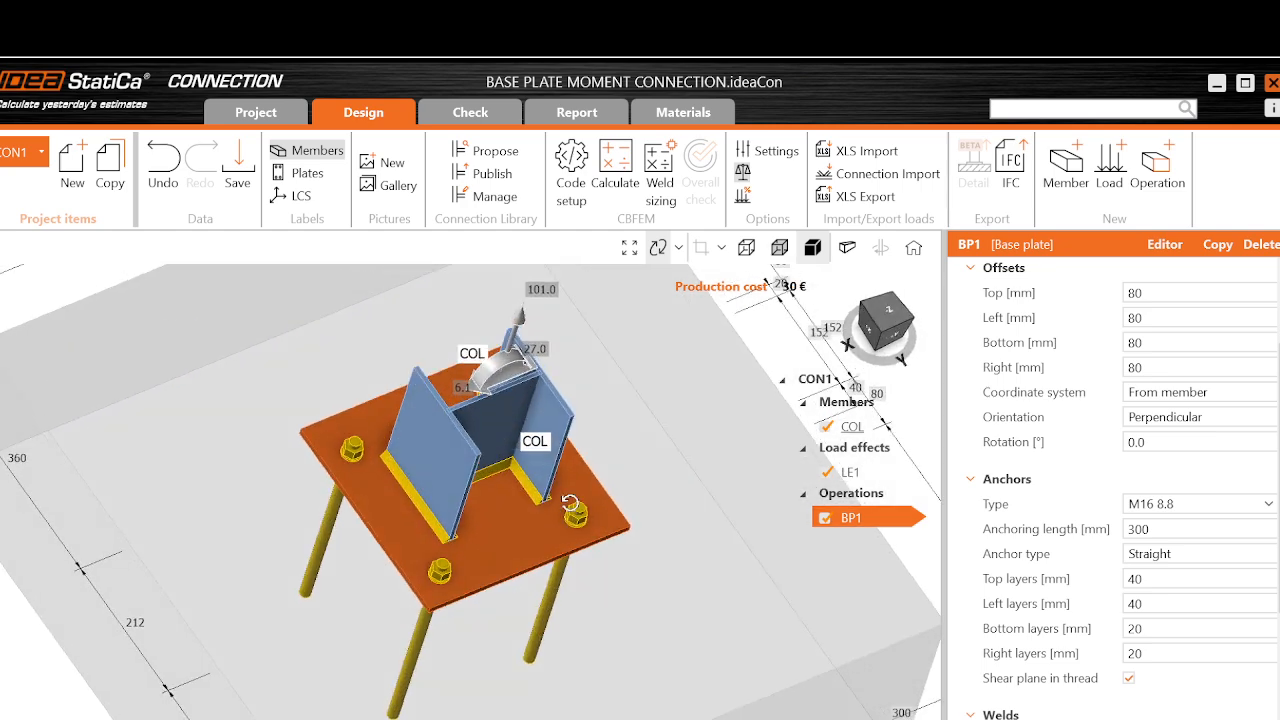
scroll(560, 492, "down", 5)
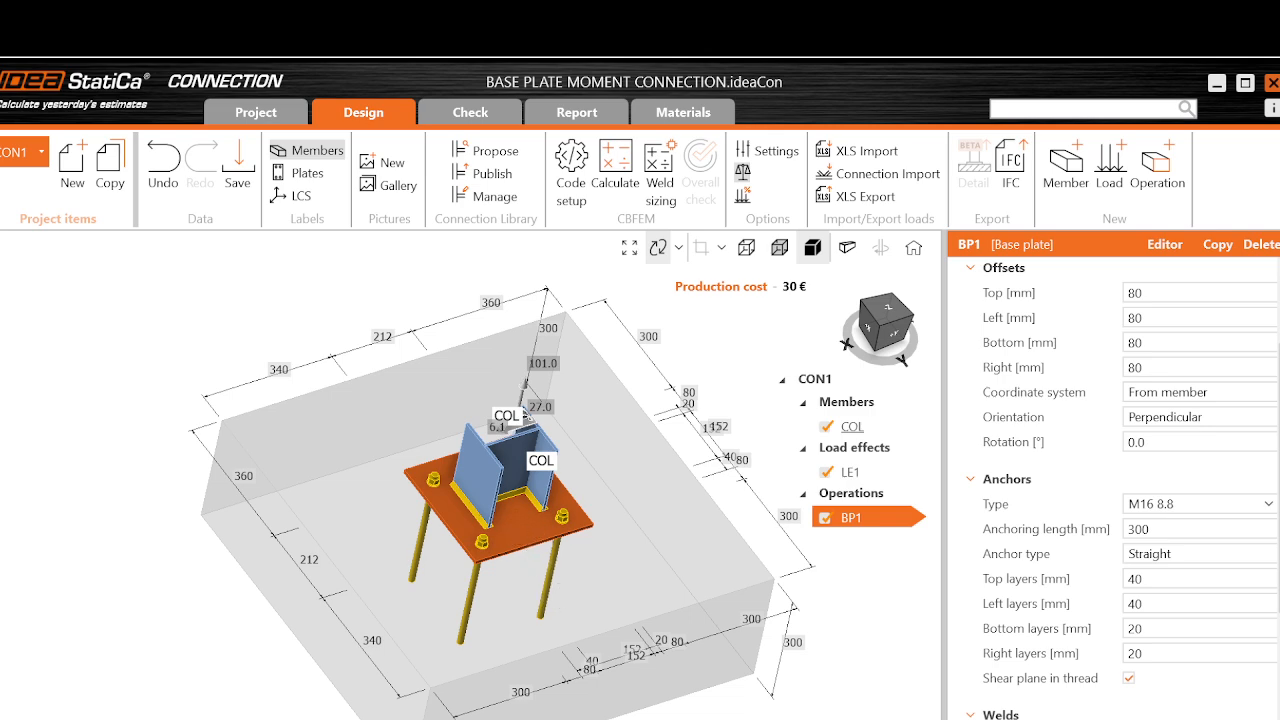
Switch to Tekla Structural Designer and examine the envelope forces of column A/1 near its base support.
left_click(812, 714)
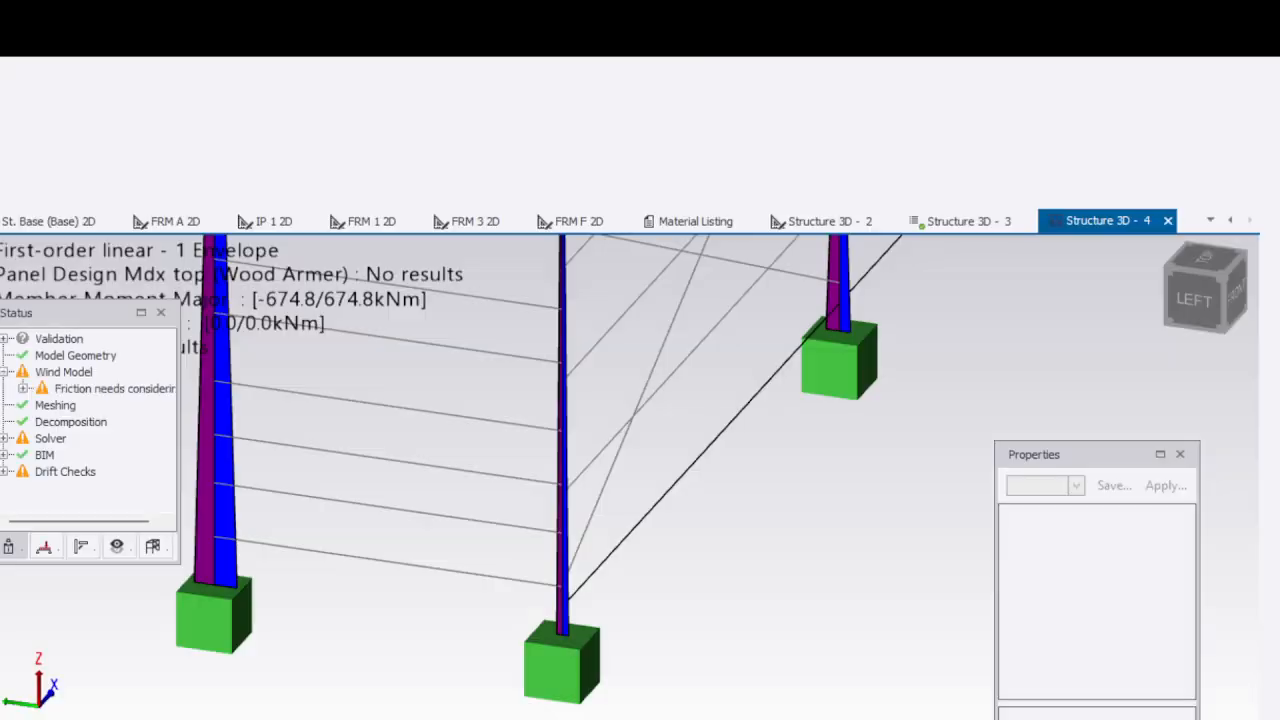
scroll(570, 532, "down", 4)
scroll(517, 503, "down", 3)
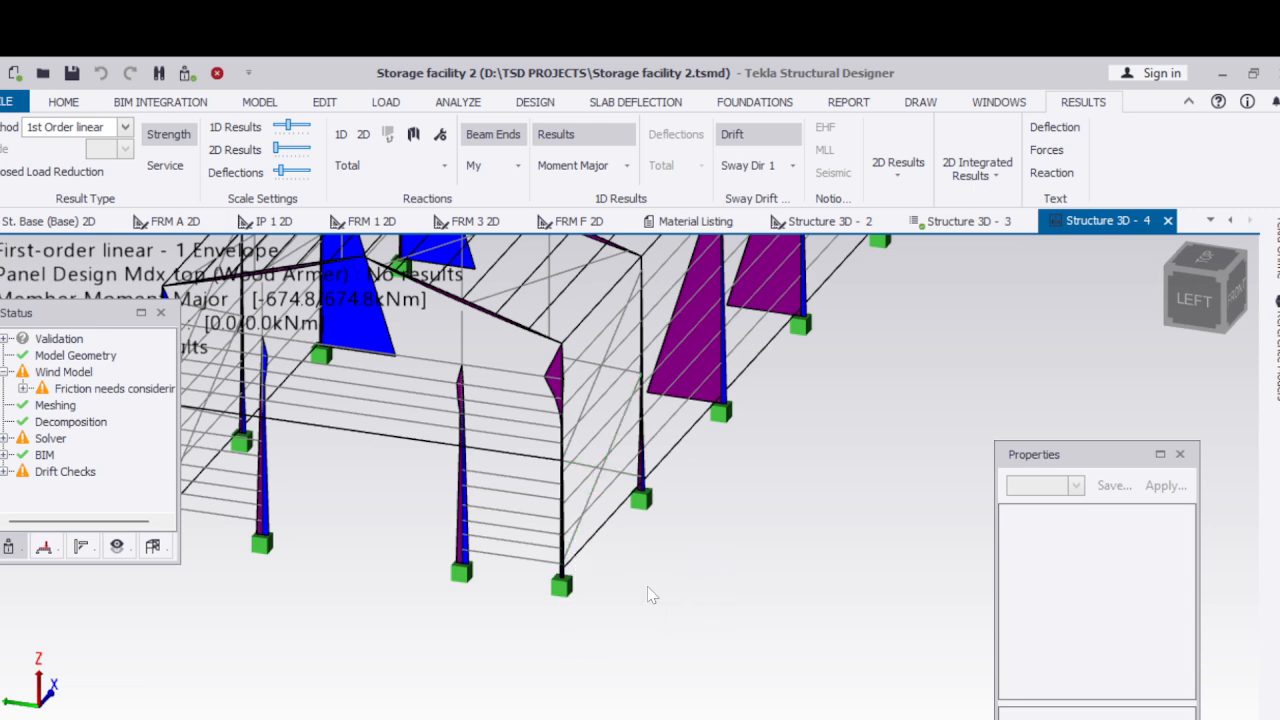
scroll(651, 594, "down", 4)
scroll(608, 606, "up", 3)
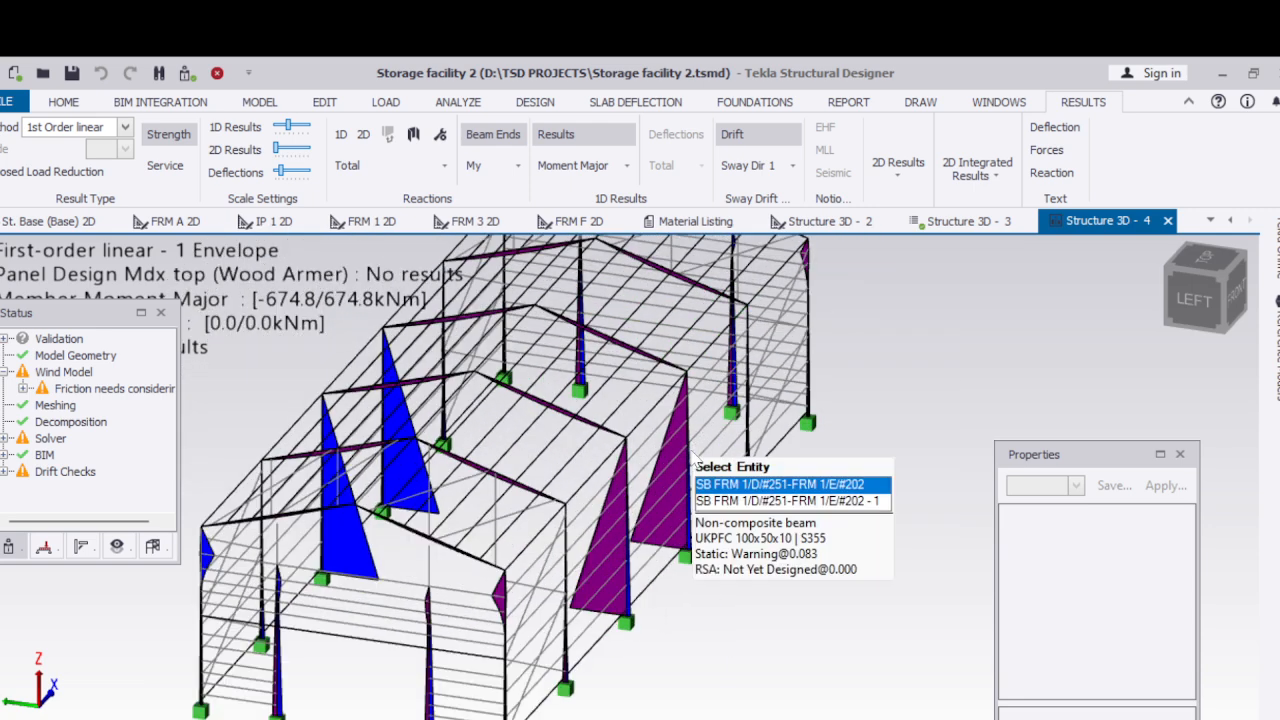
scroll(694, 470, "up", 2)
scroll(670, 420, "down", 4)
scroll(540, 615, "up", 6)
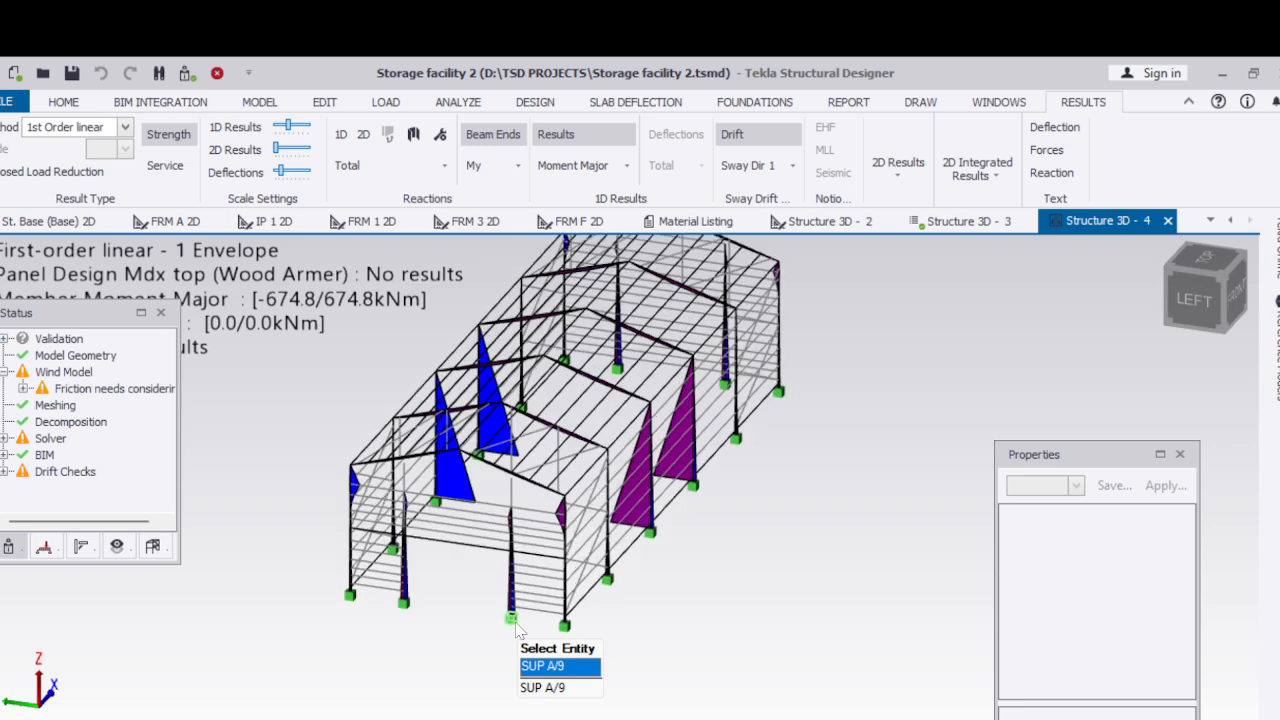
scroll(600, 618, "down", 2)
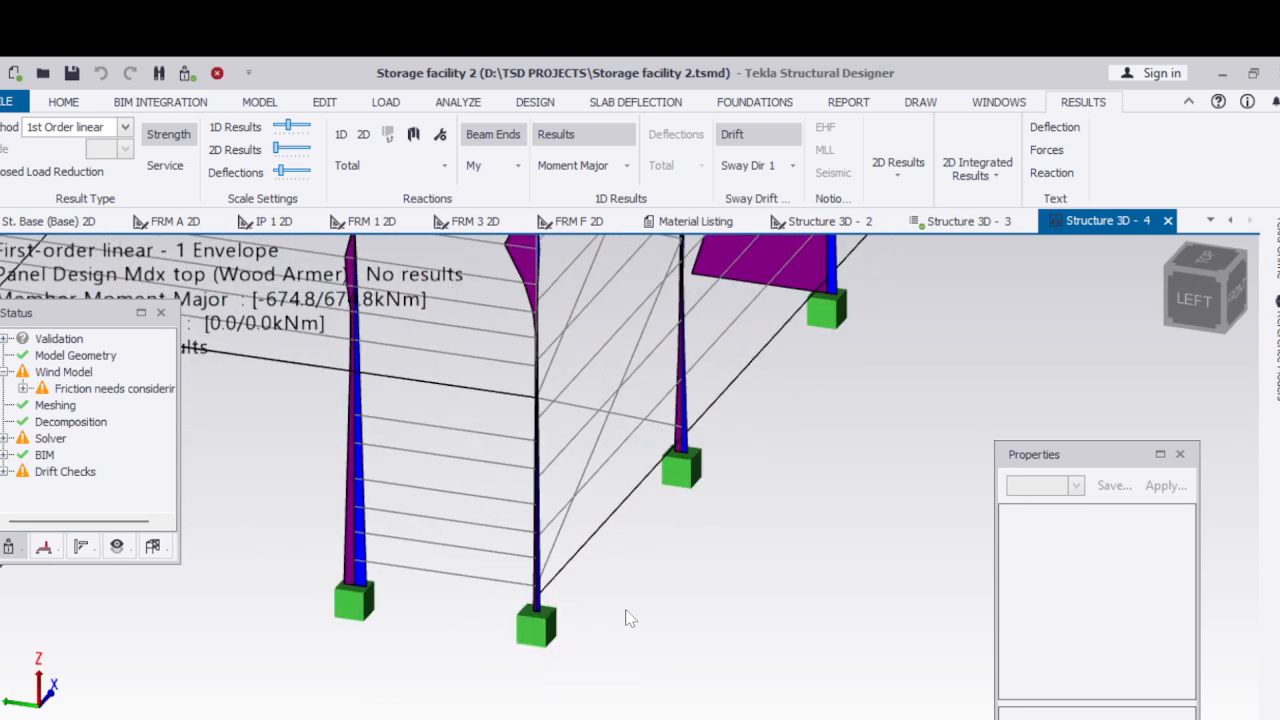
scroll(588, 596, "up", 4)
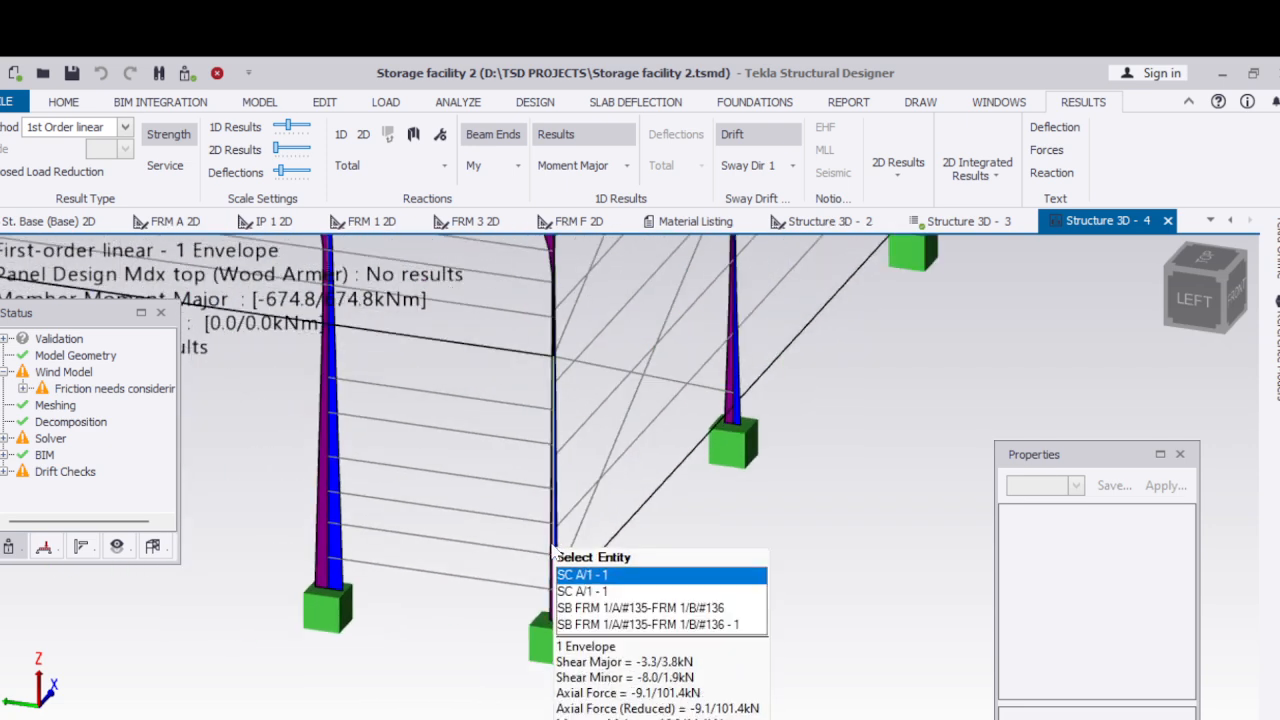
scroll(553, 570, "up", 5)
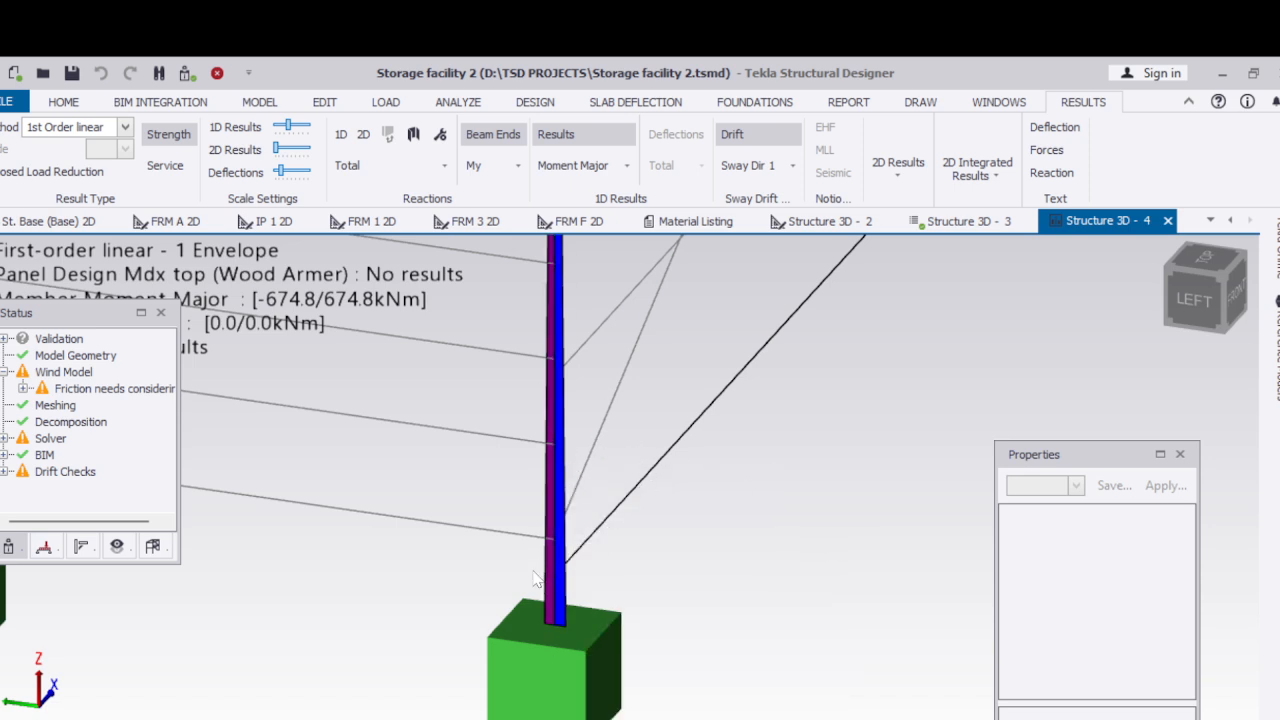
mouse_move(556, 560)
Switch back to IDEA StatiCa and review the forces and moments of load effect LE1 on the column.
left_click(778, 690)
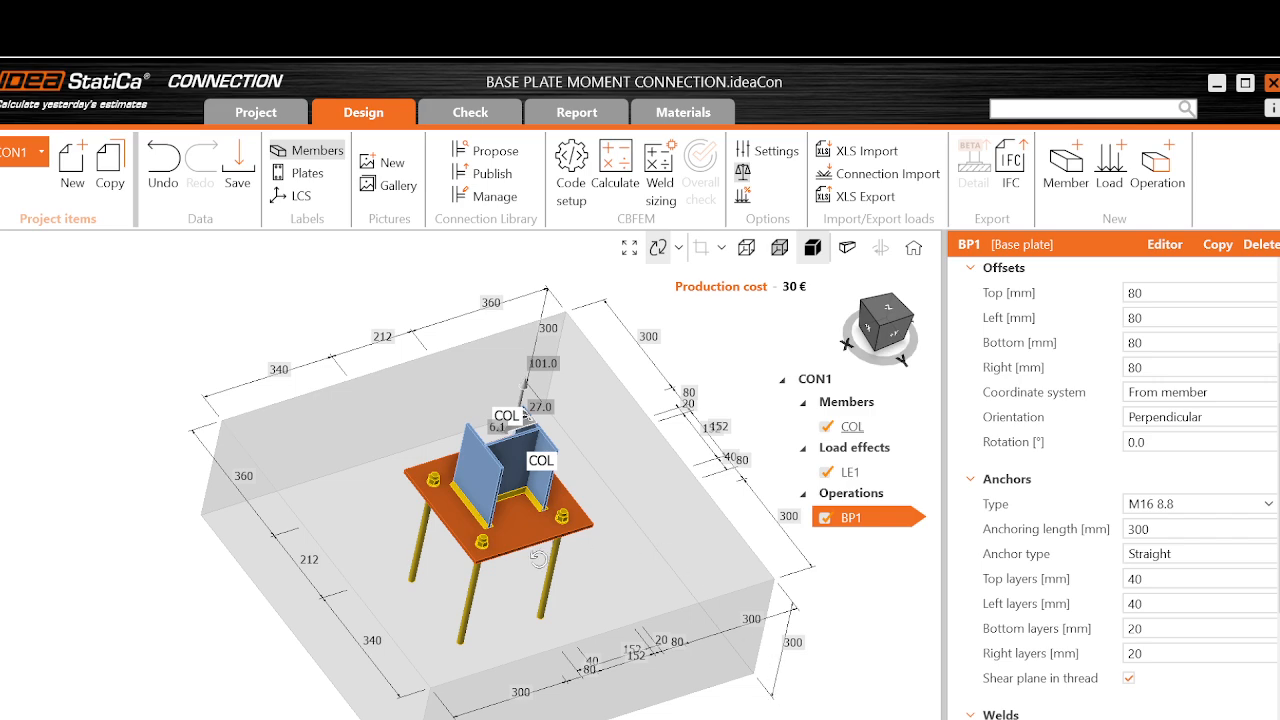
scroll(538, 558, "down", 2)
scroll(829, 599, "up", 2)
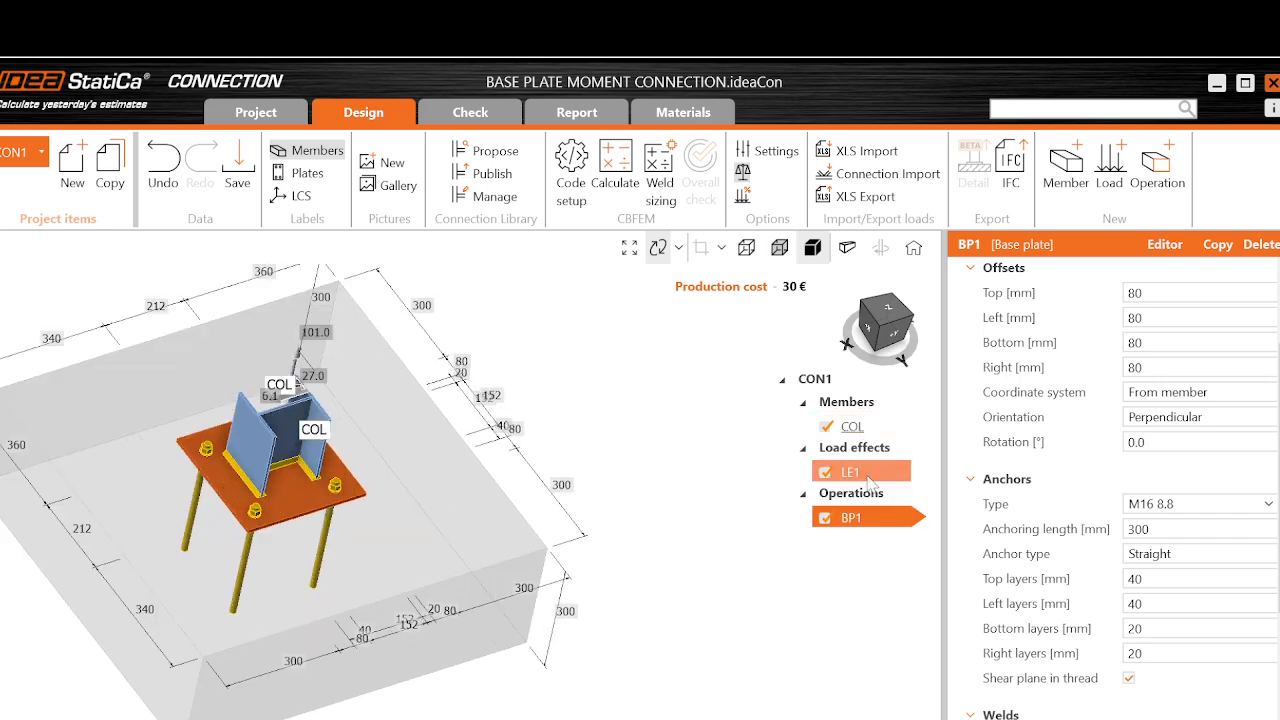
left_click(868, 476)
scroll(562, 571, "down", 2)
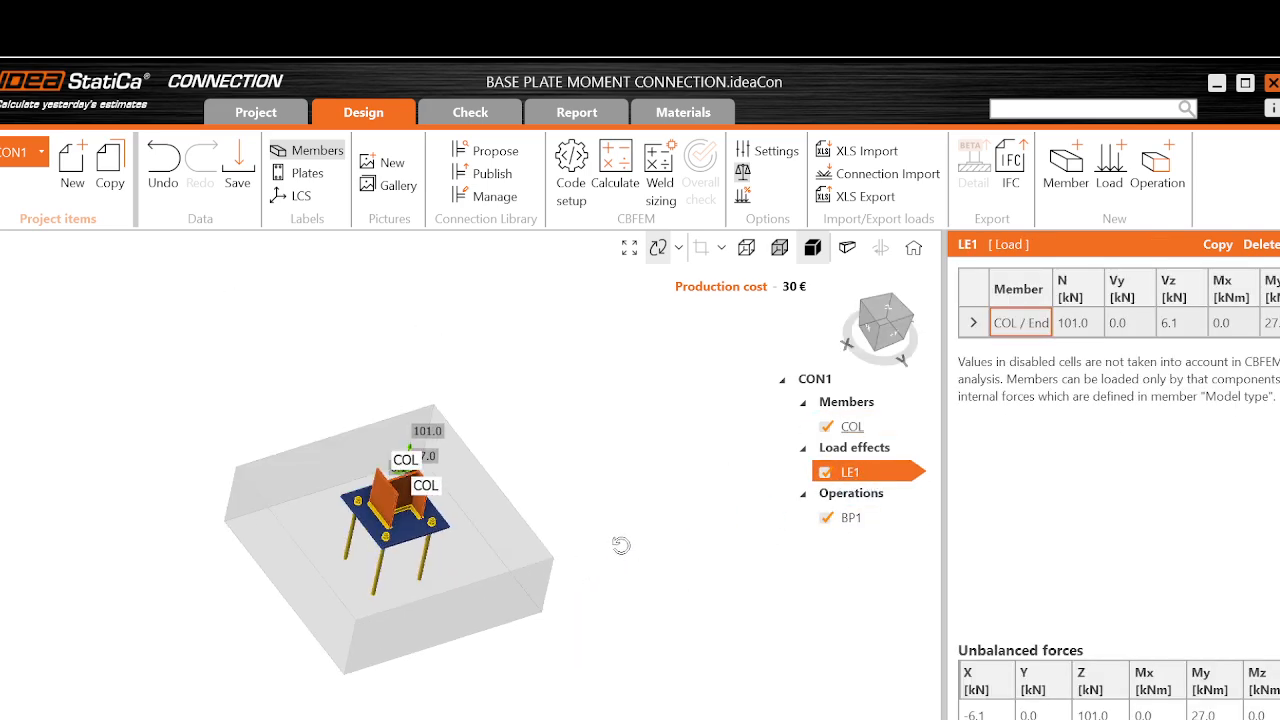
scroll(404, 490, "up", 2)
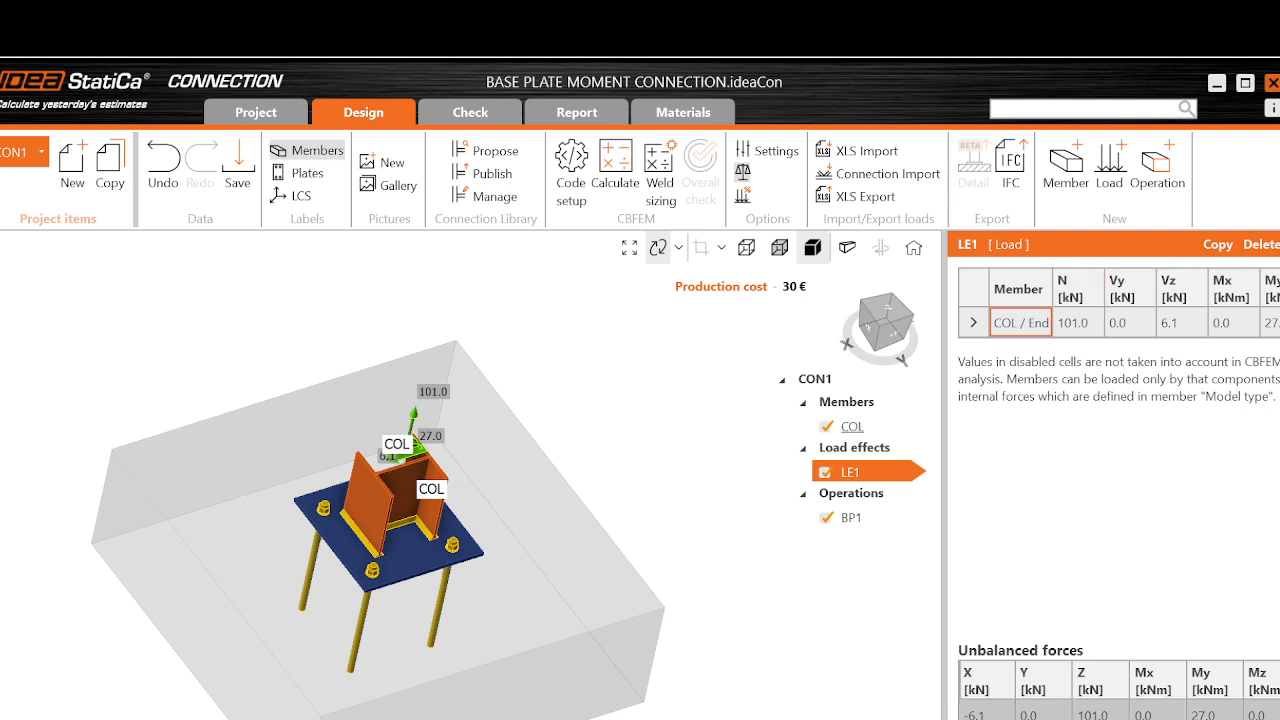
left_click_drag(1066, 719, 1102, 719)
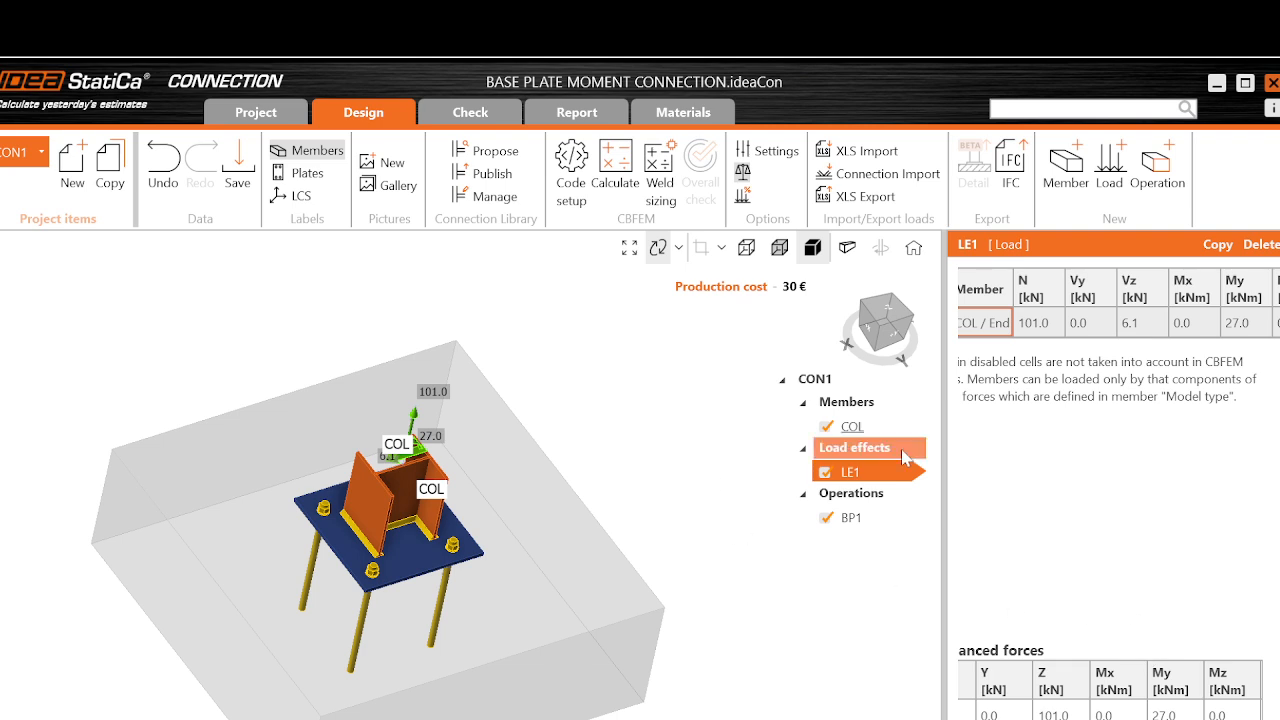
Assign member COL a new rolled I cross-section, UC 152 x 152 x 23, from the UC family.
left_click(867, 447)
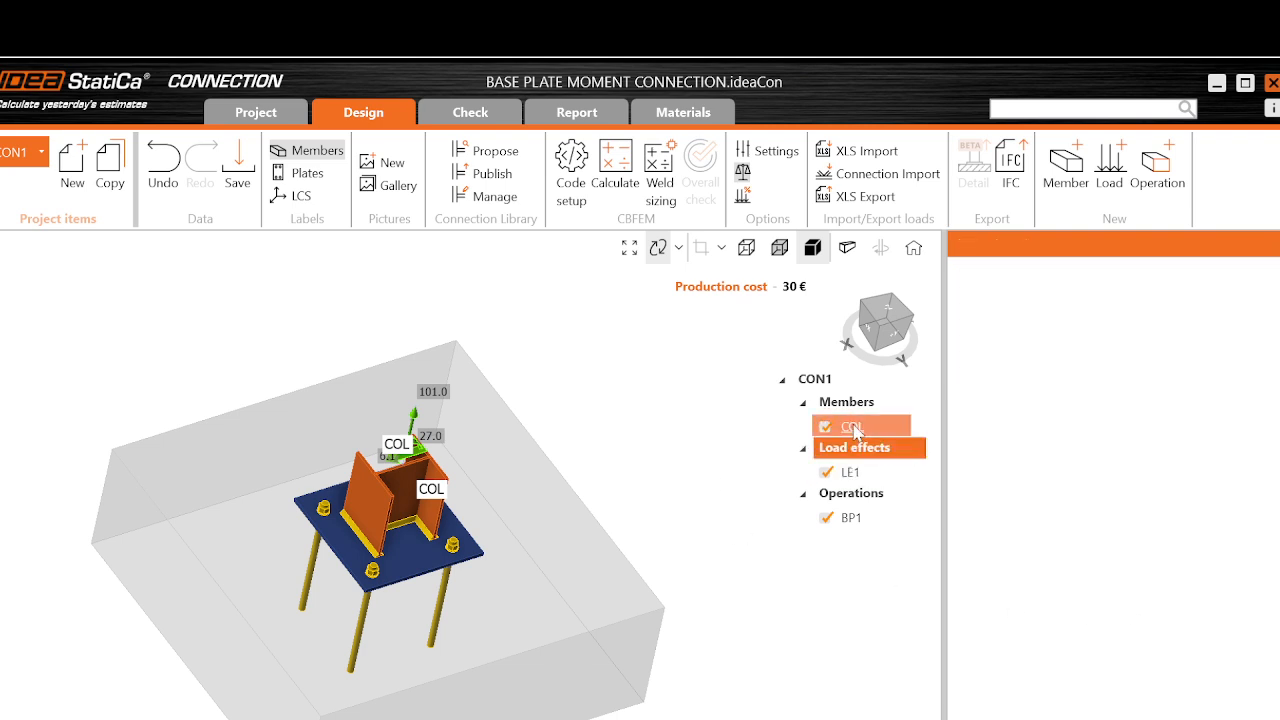
left_click(855, 428)
scroll(662, 450, "down", 2)
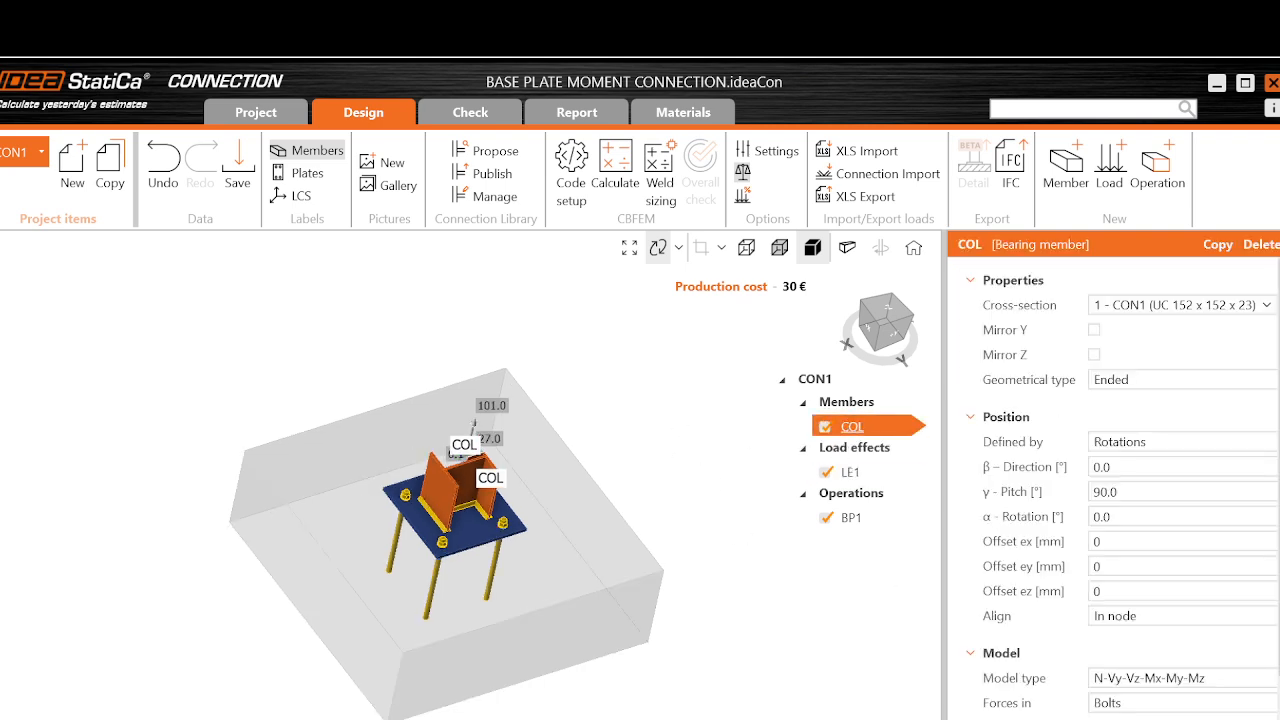
scroll(1113, 490, "right", 1)
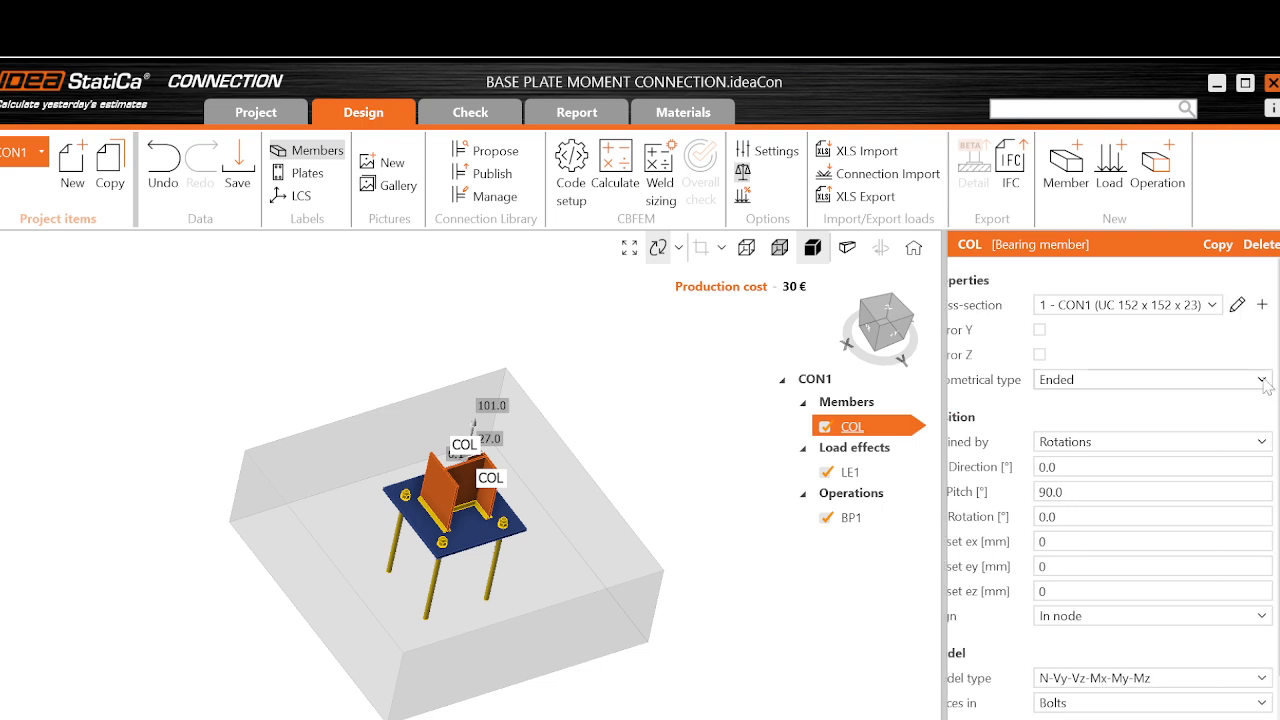
left_click(1262, 305)
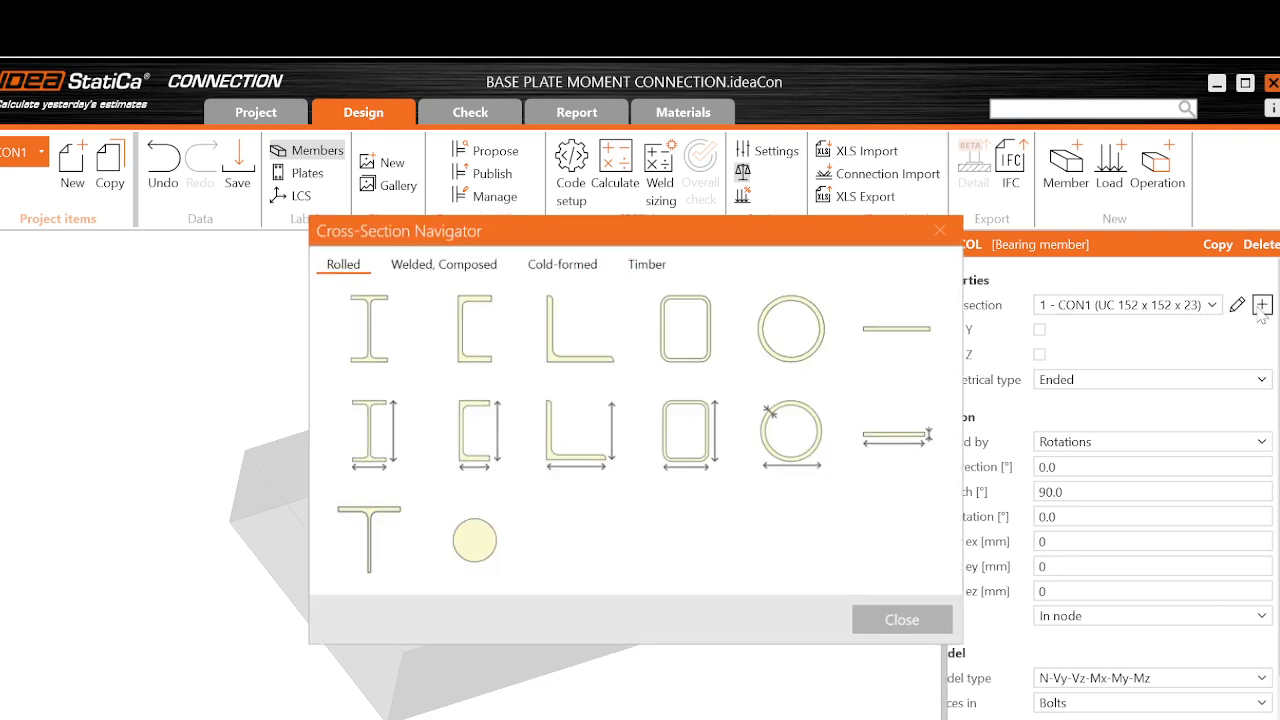
left_click(362, 355)
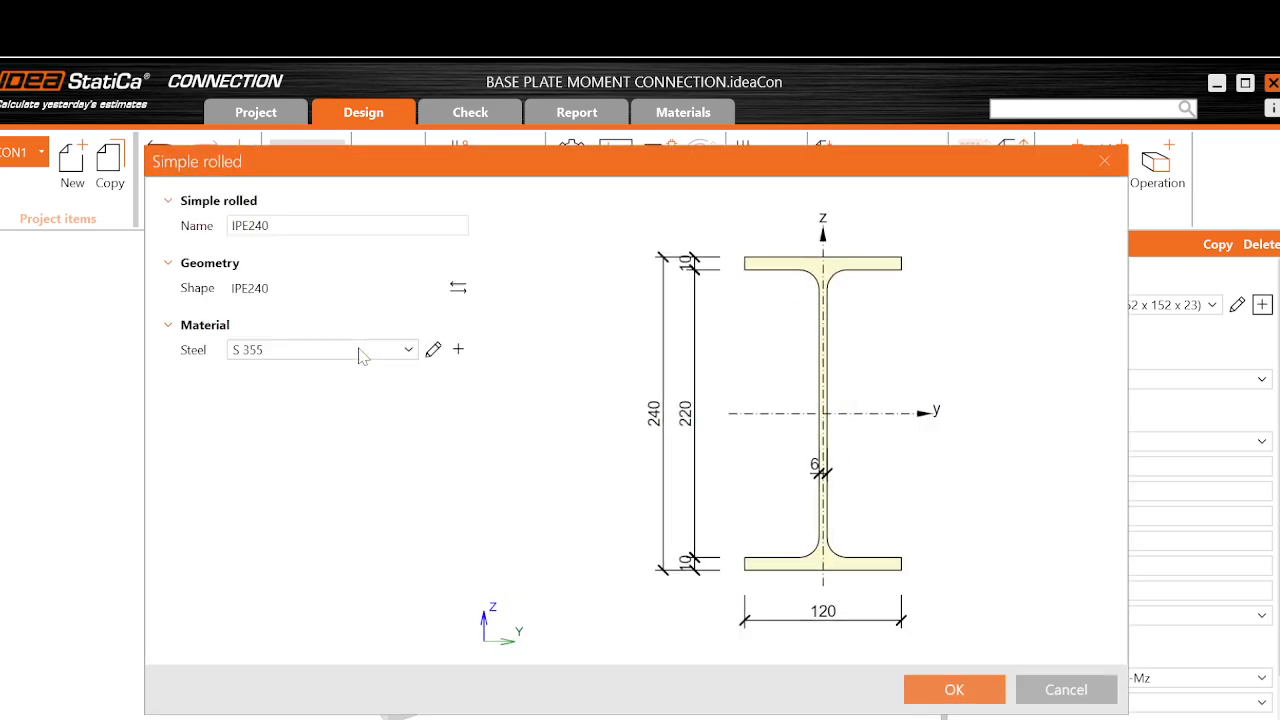
left_click(458, 288)
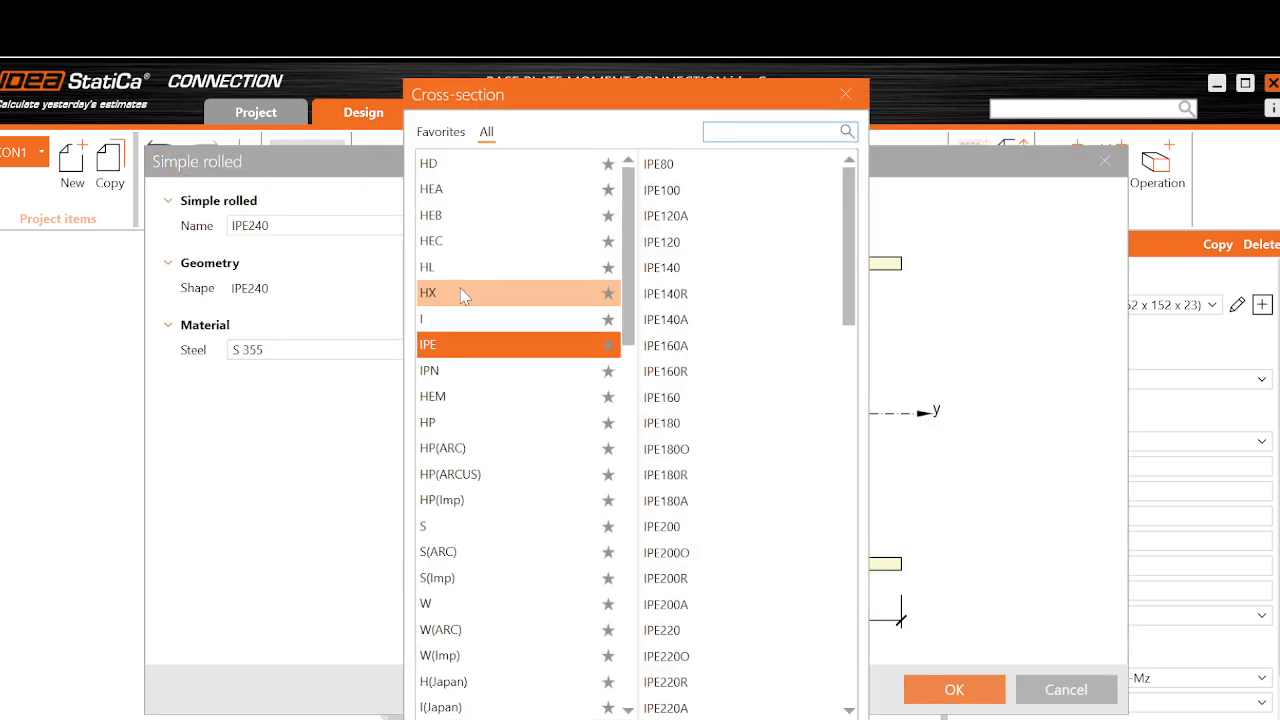
scroll(480, 700, "down", 20)
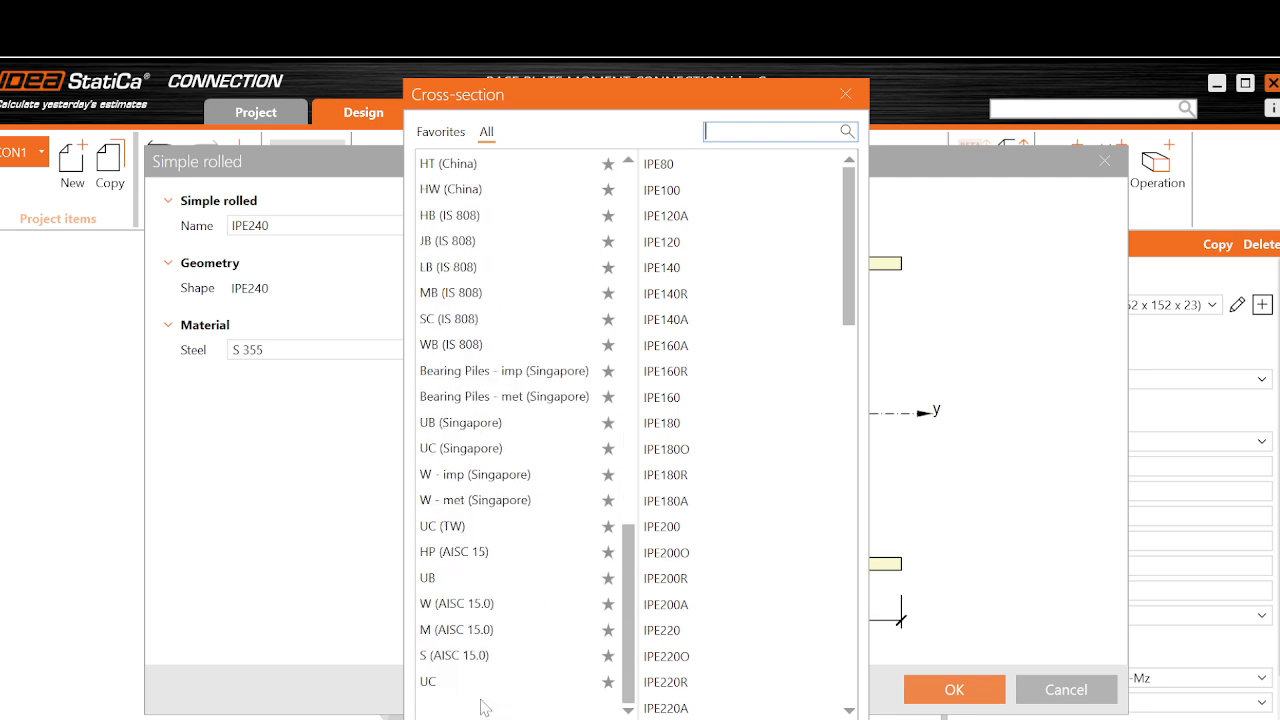
left_click(478, 681)
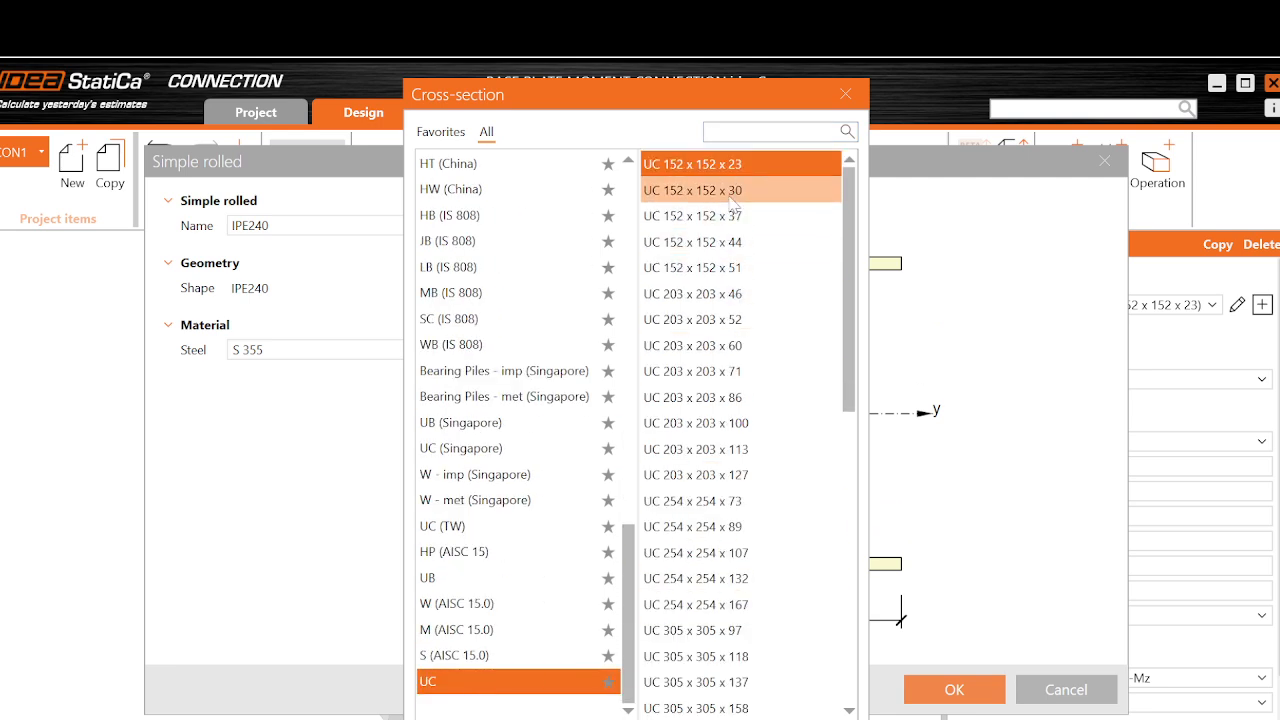
mouse_move(720, 719)
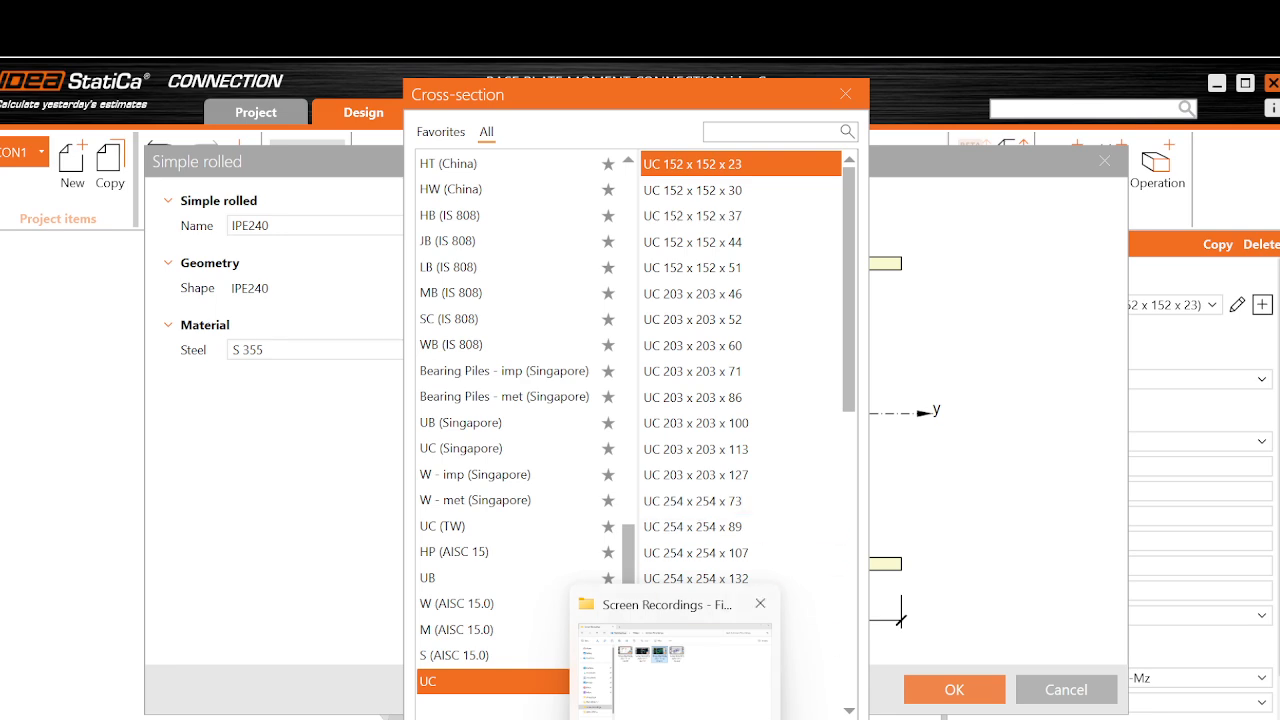
left_click(694, 719)
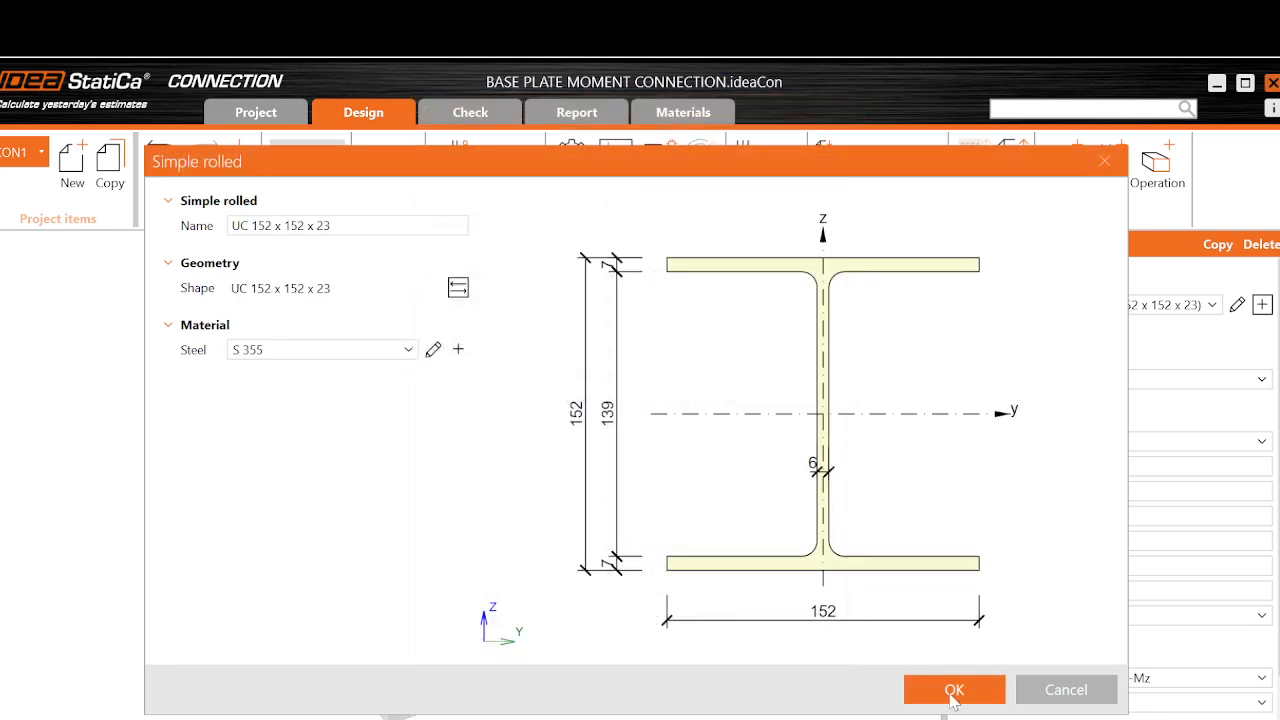
left_click(954, 690)
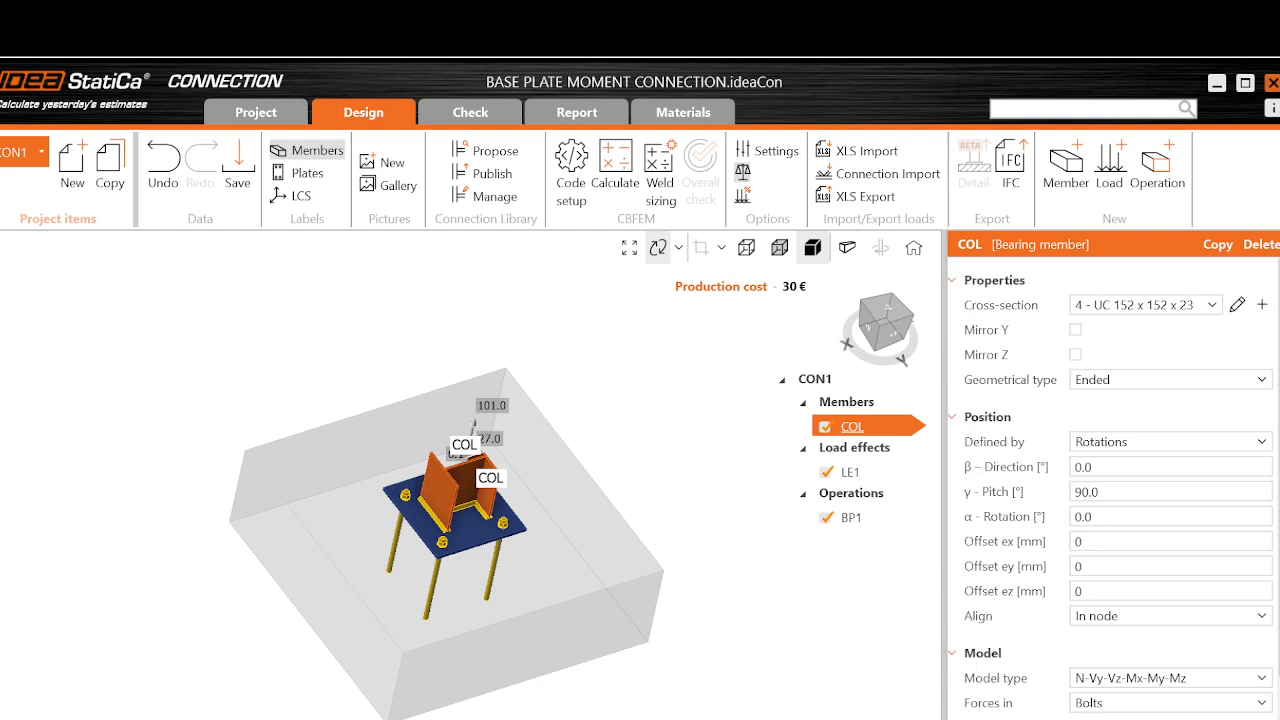
Set the position of forces in member COL's model settings to Bolts.
scroll(1057, 541, "down", 1)
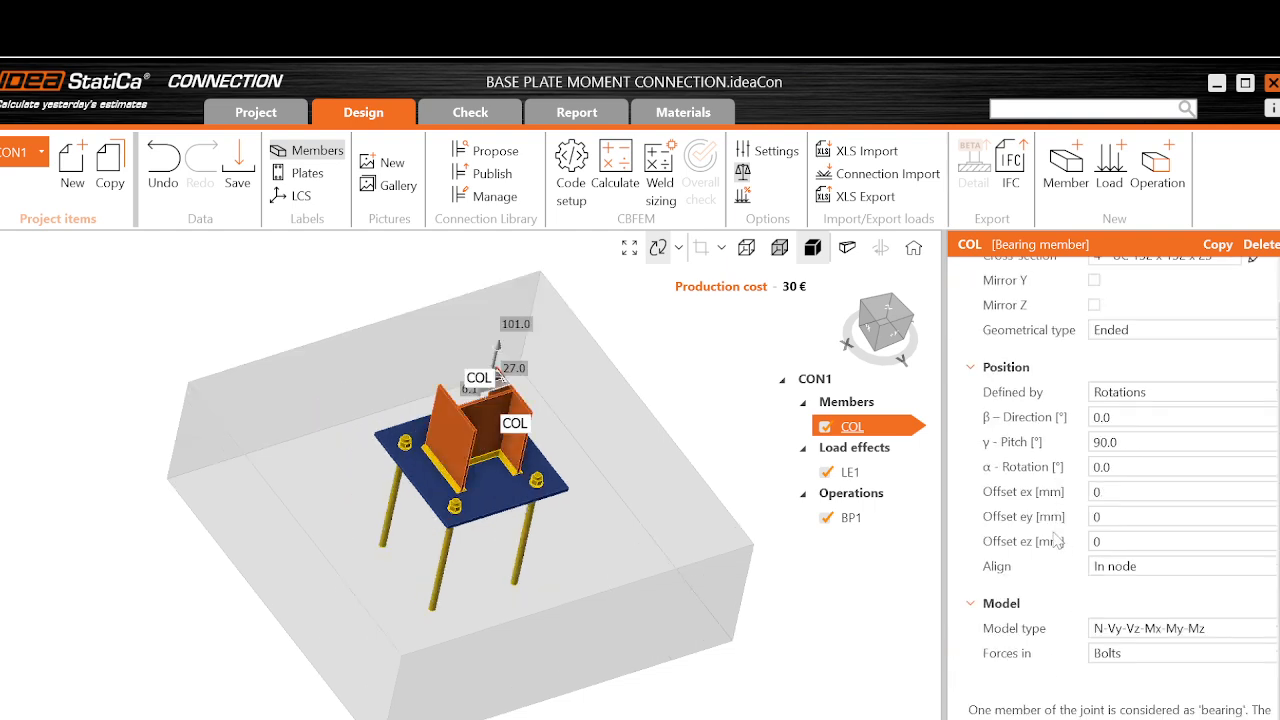
scroll(1057, 541, "down", 1)
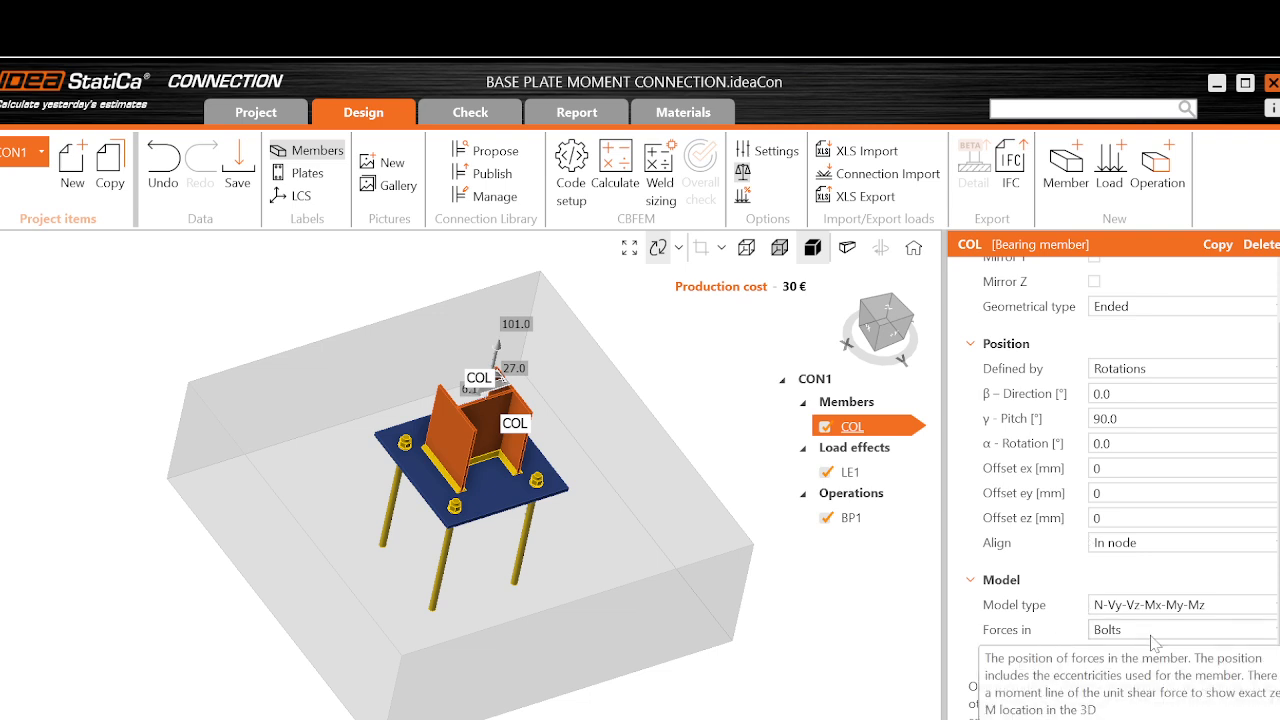
left_click(1260, 632)
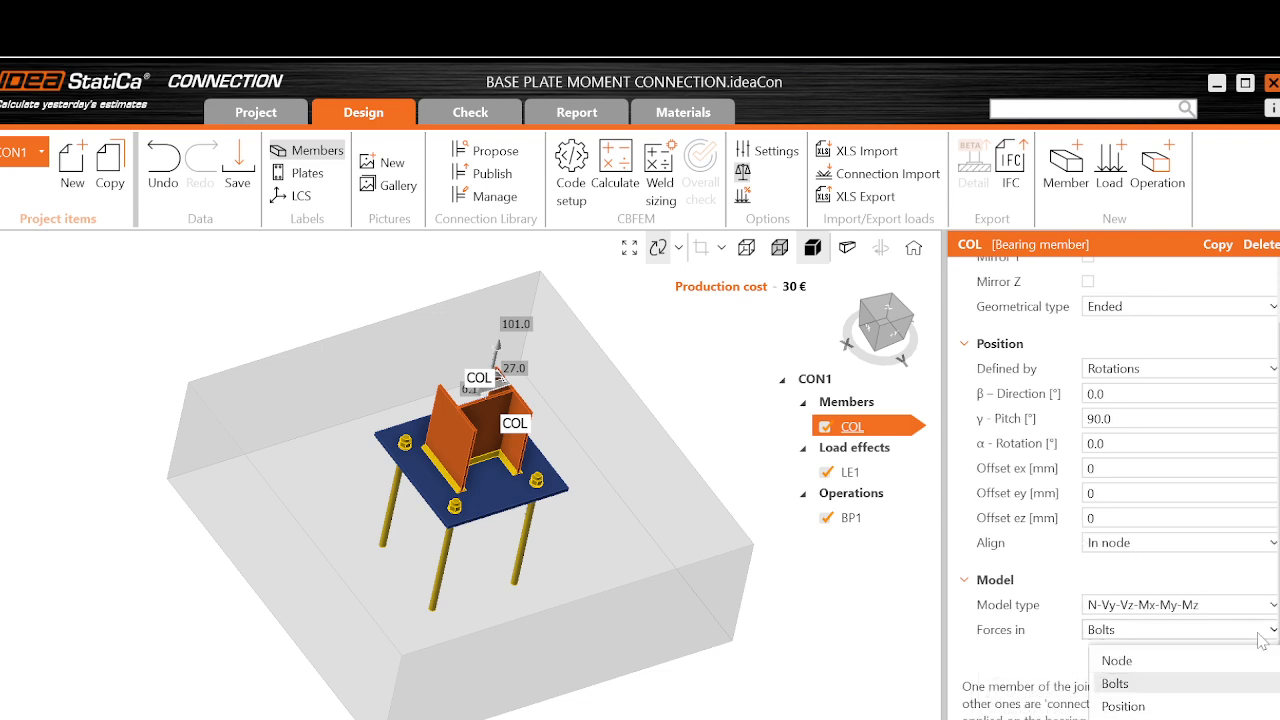
left_click(1153, 683)
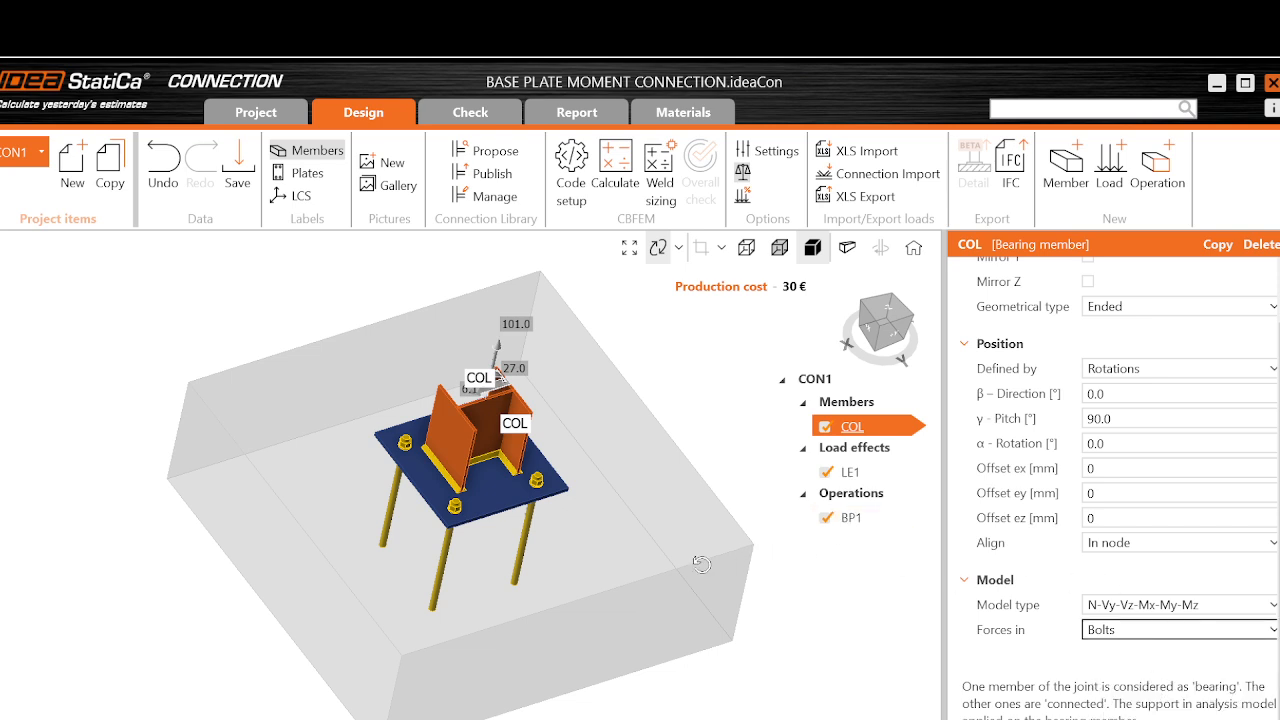
scroll(552, 557, "down", 3)
scroll(519, 500, "up", 4)
scroll(522, 505, "down", 3)
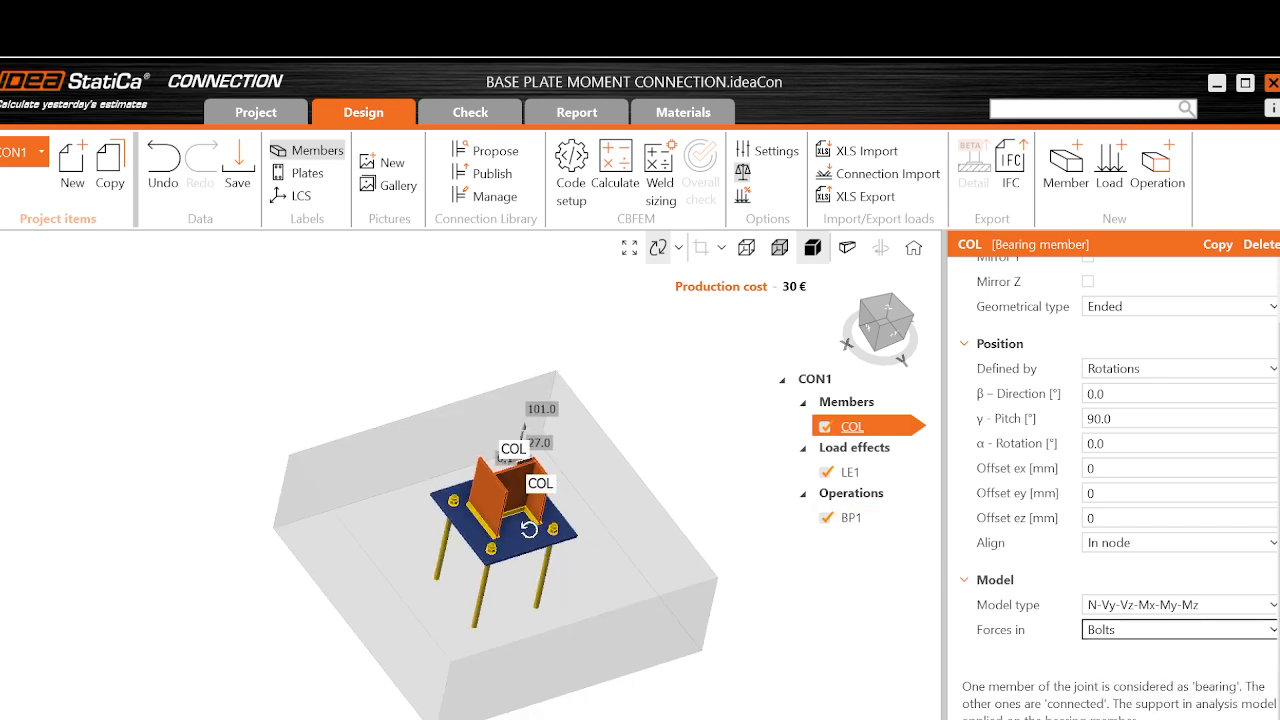
Open the base plate operation BP1 and review its offsets and anchor settings.
left_click(843, 520)
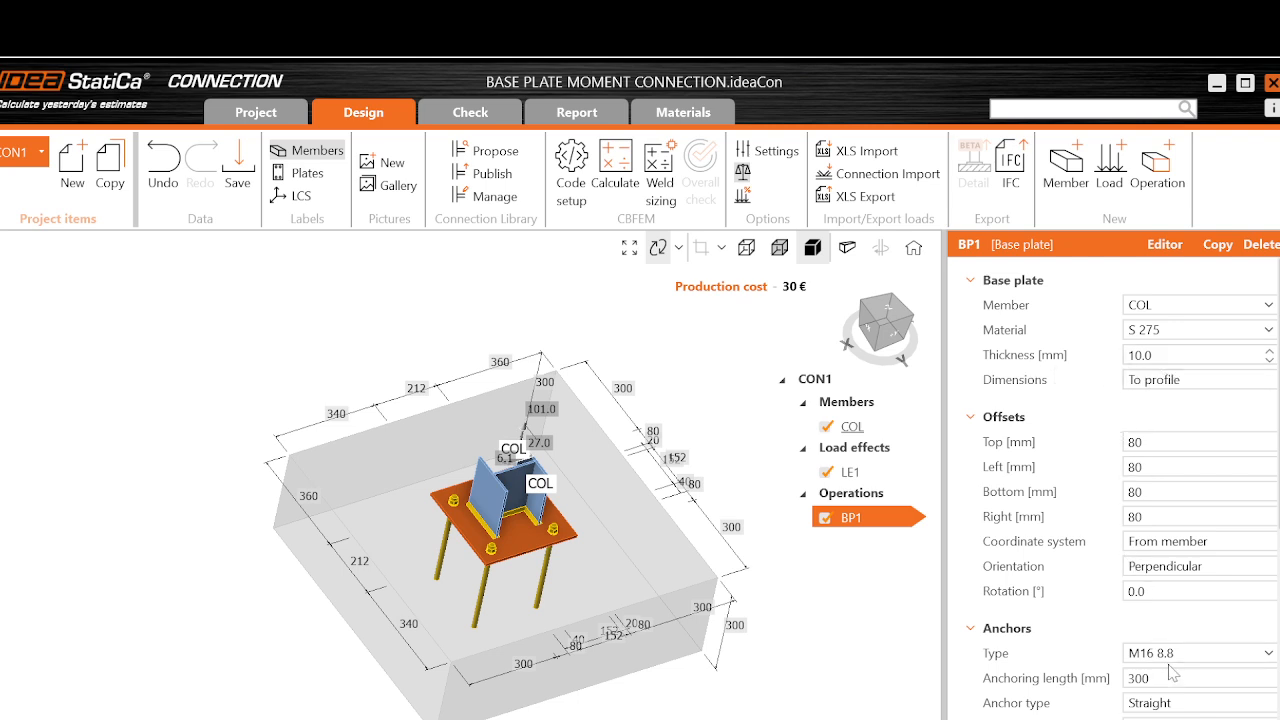
scroll(1172, 672, "down", 1)
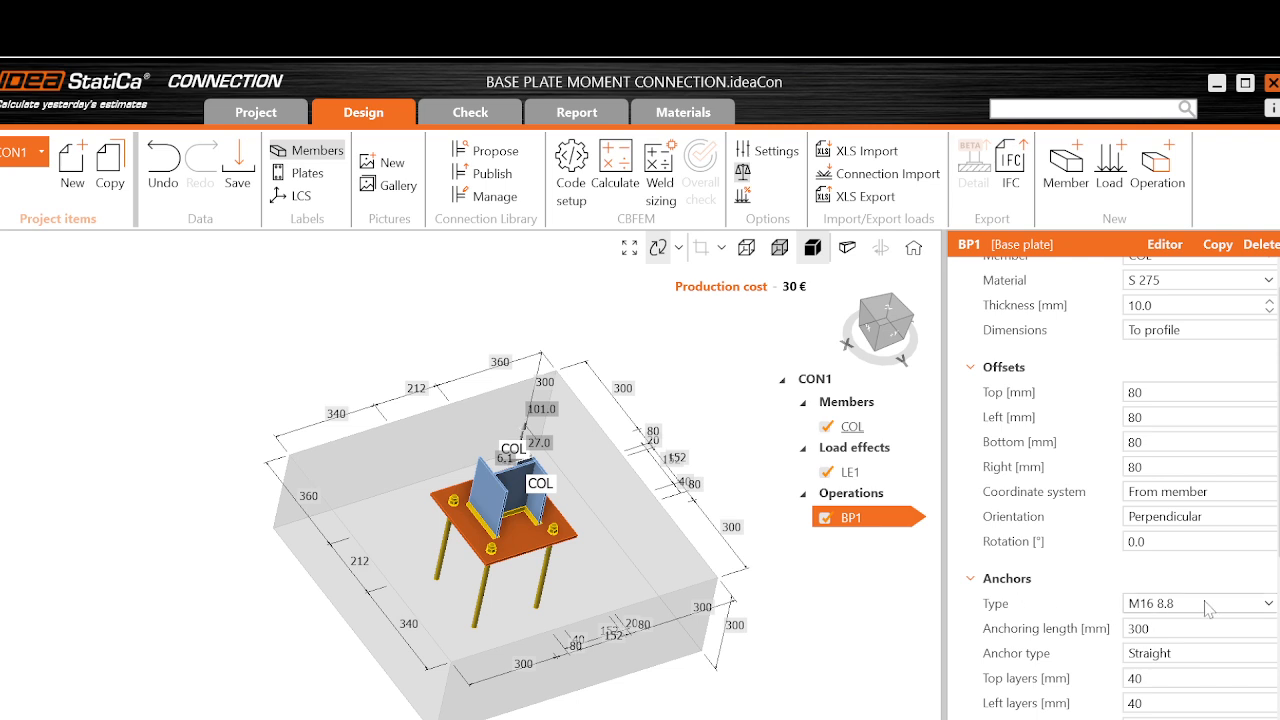
scroll(1136, 622, "down", 3)
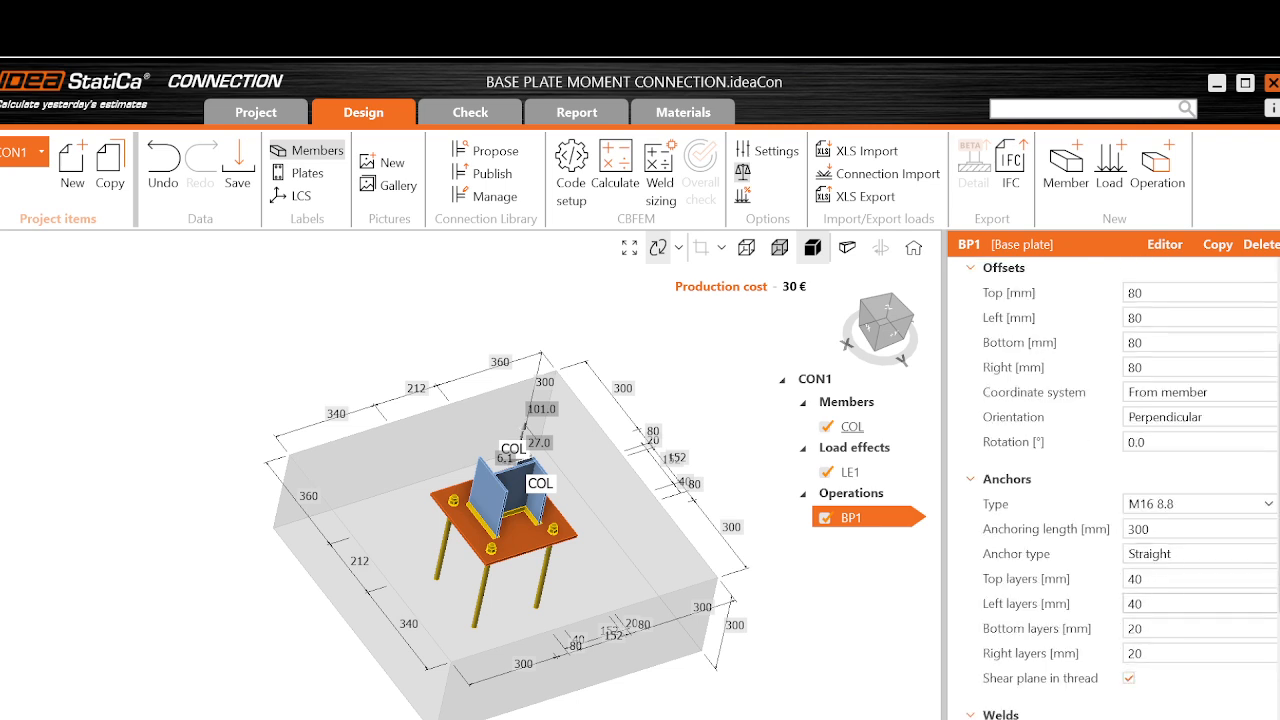
Try base plate anchor top layers values of 30 mm and 50 mm, checking the anchor positions on the plate.
left_click(1200, 529)
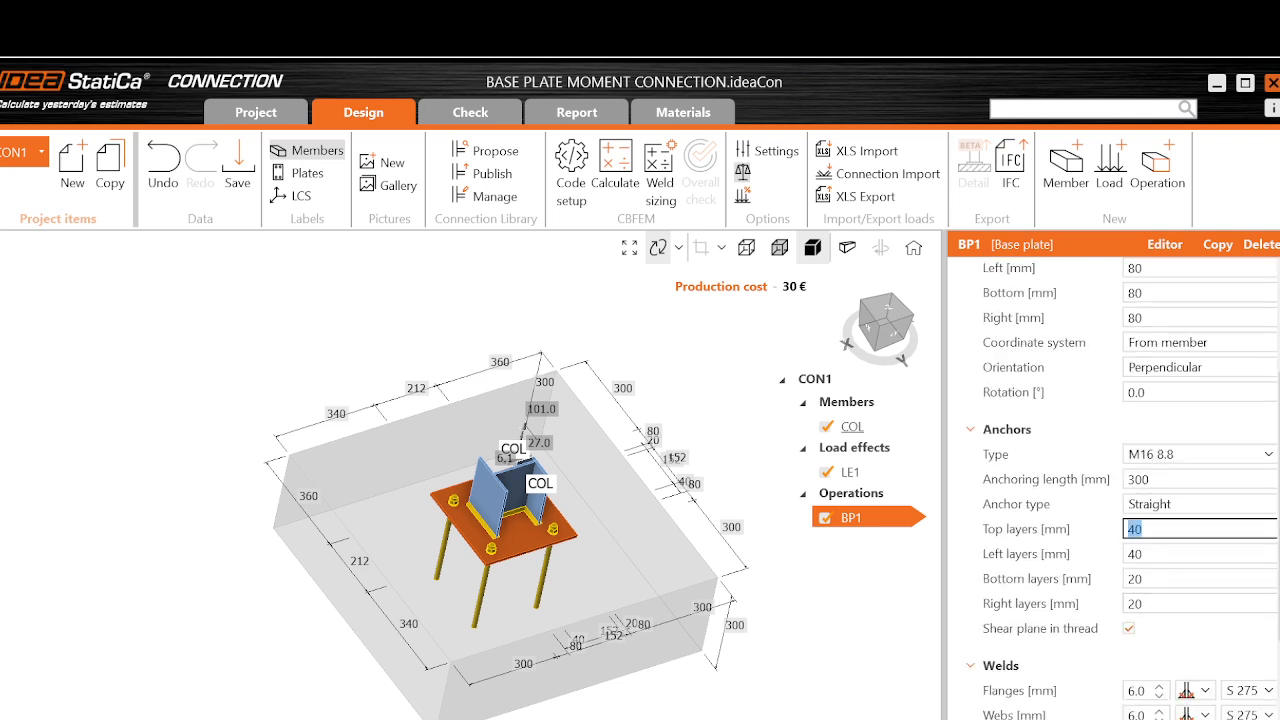
left_click(1200, 529)
key("Tab")
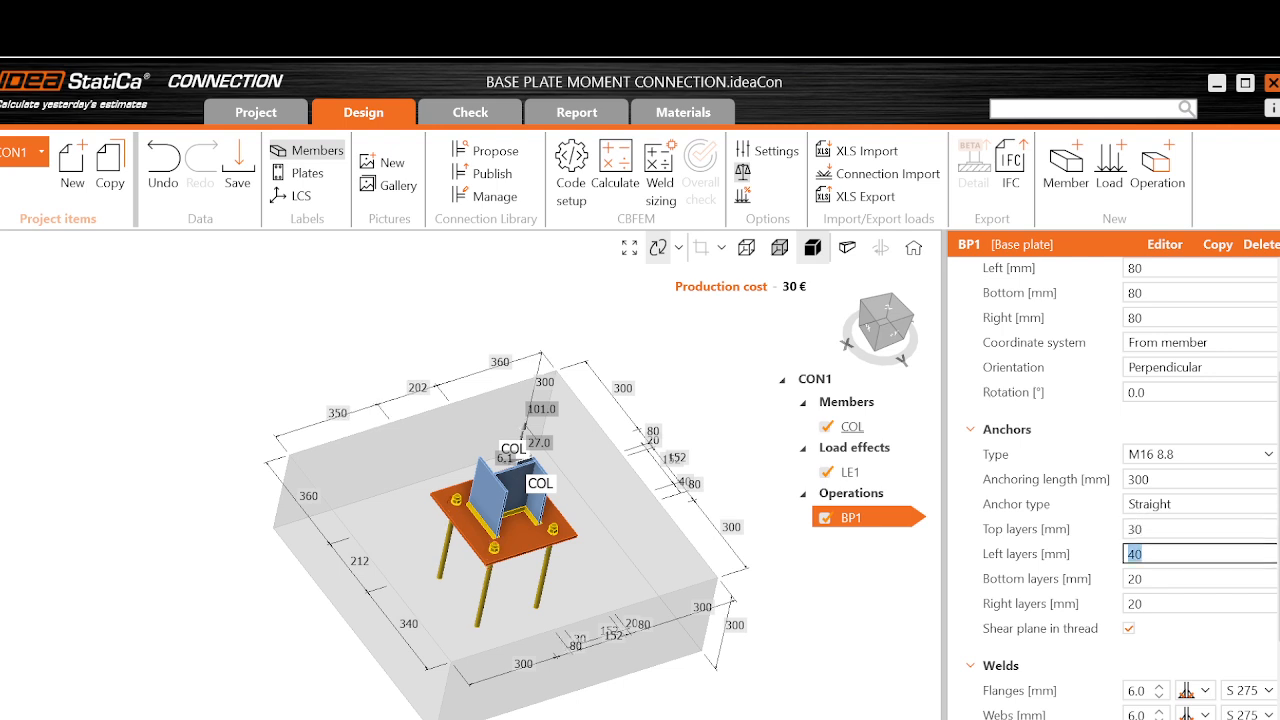
scroll(522, 556, "up", 2)
scroll(440, 550, "up", 2)
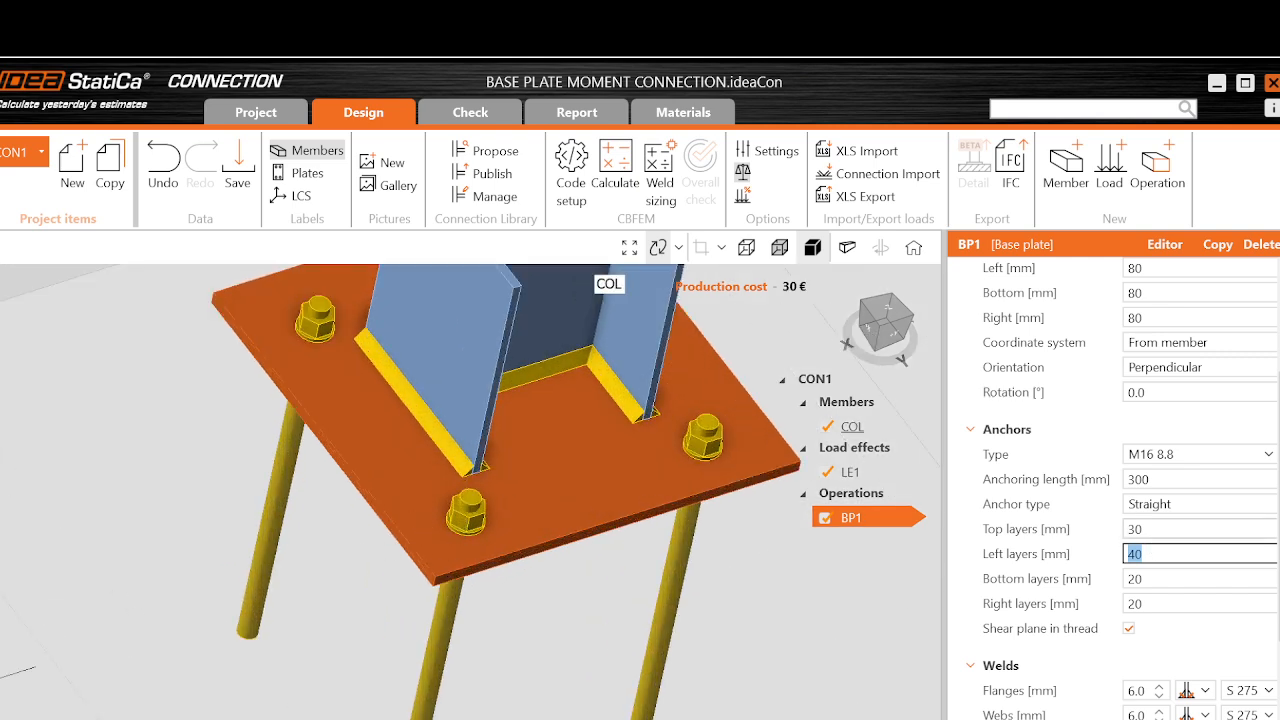
key("shift+Tab")
key("BackSpace")
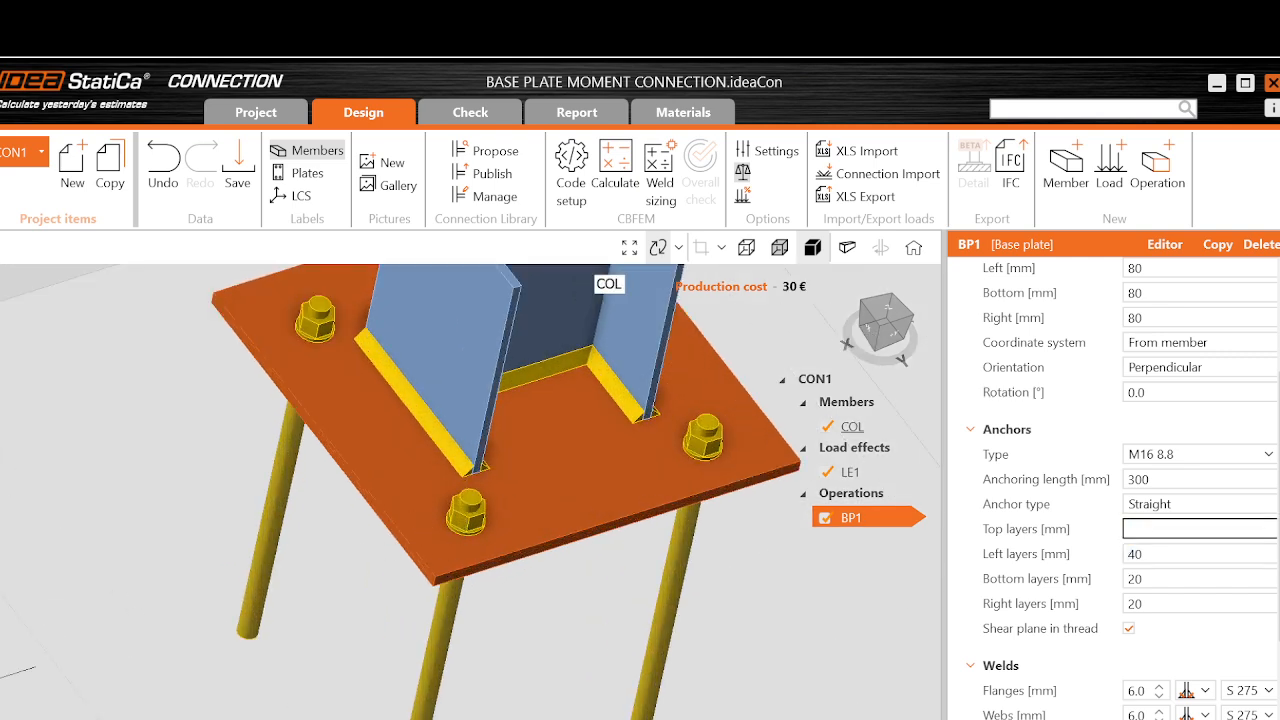
type("50")
key("Tab")
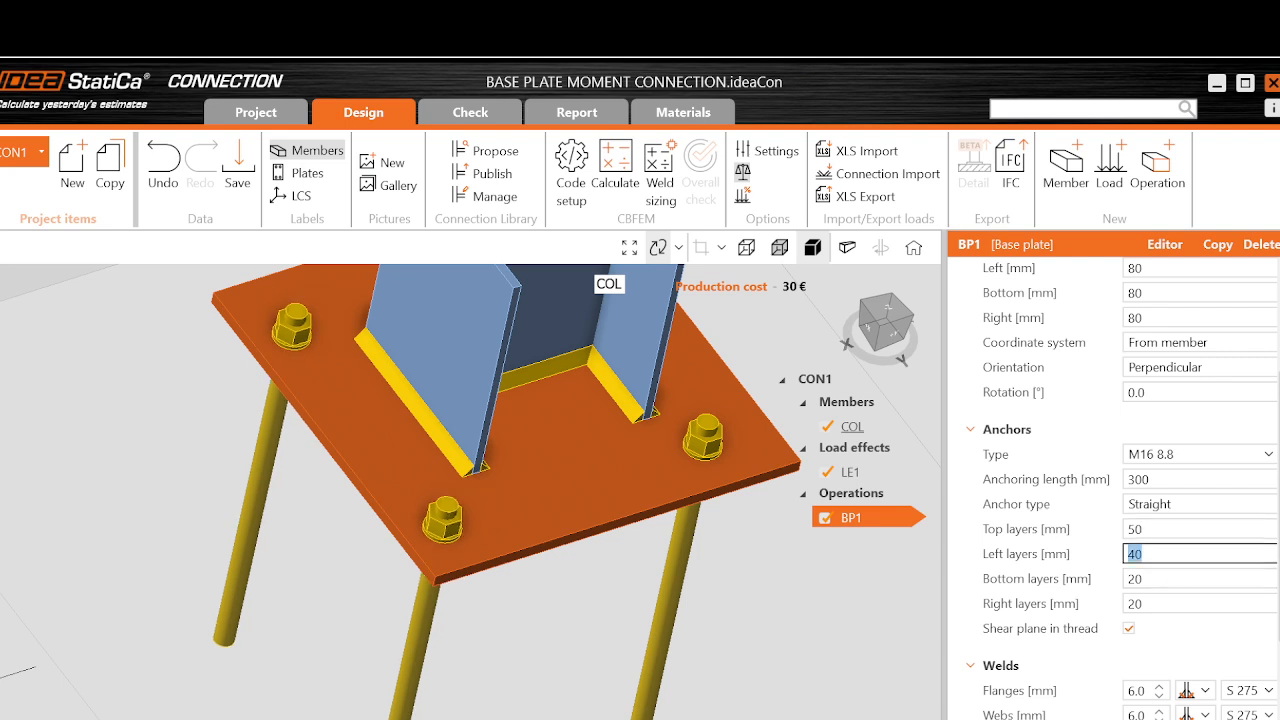
Set the base plate anchors' top layers to 40 mm and inspect the anchor layout on the model.
key("shift+Tab")
key("BackSpace")
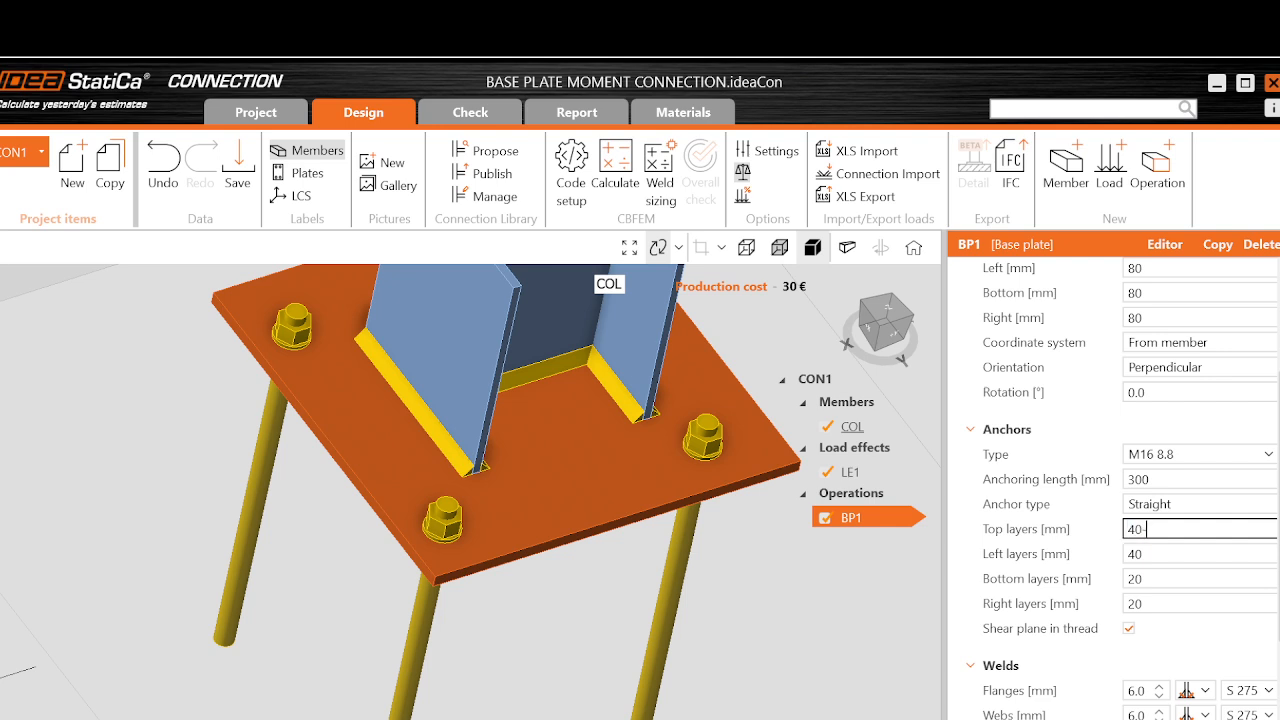
type("40")
key("Tab")
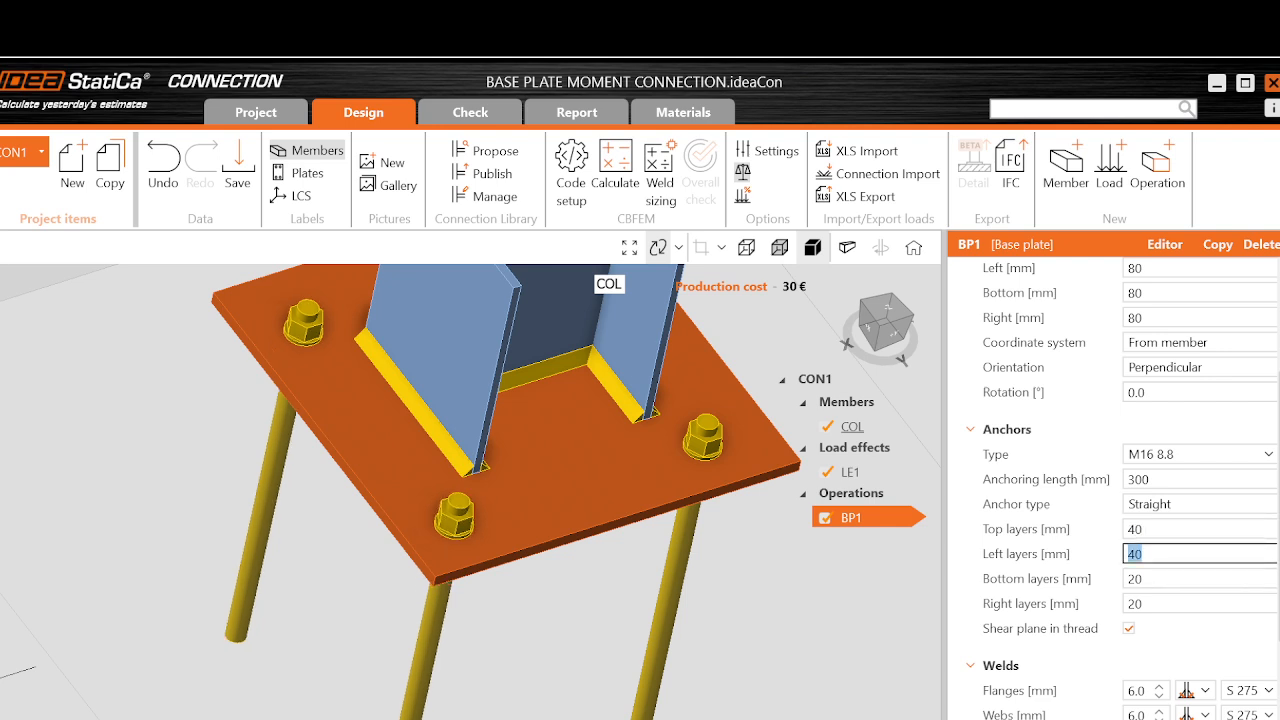
scroll(680, 498, "down", 5)
left_click_drag(693, 586, 499, 550)
scroll(499, 550, "down", 3)
scroll(742, 607, "up", 3)
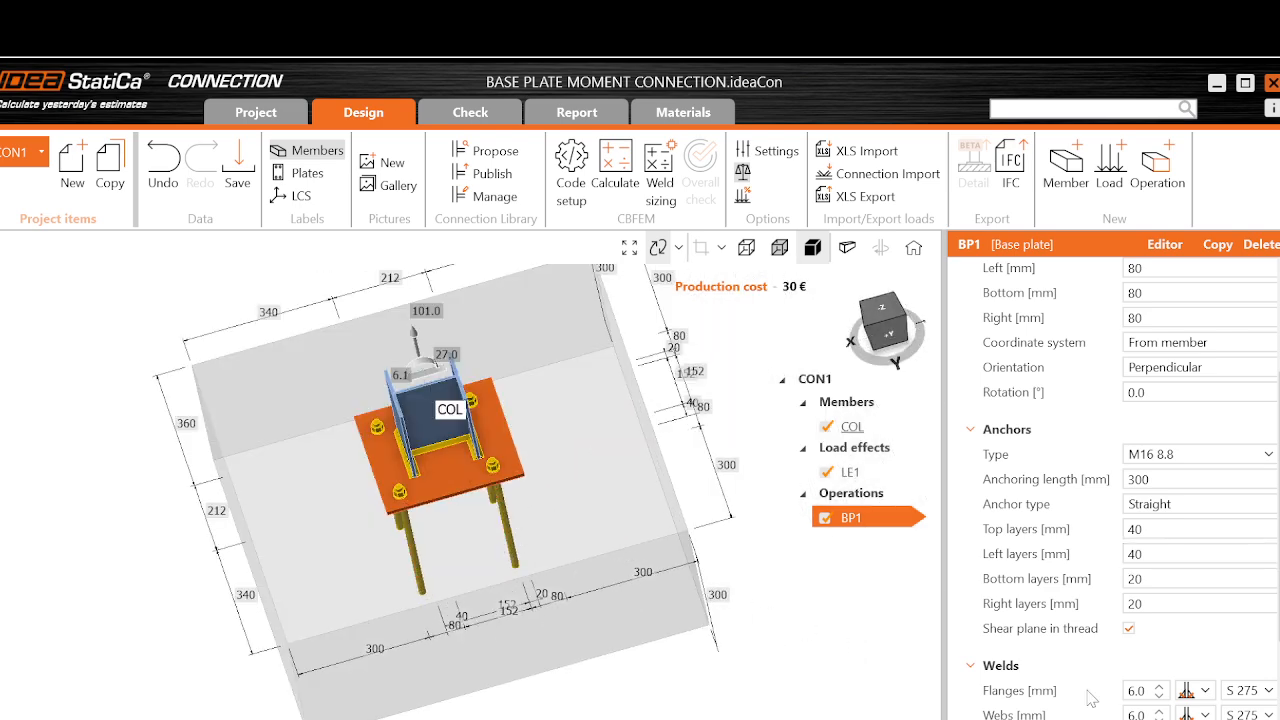
Try different weld sizes for the column flanges, ending with 6.0 mm.
left_click(1160, 700)
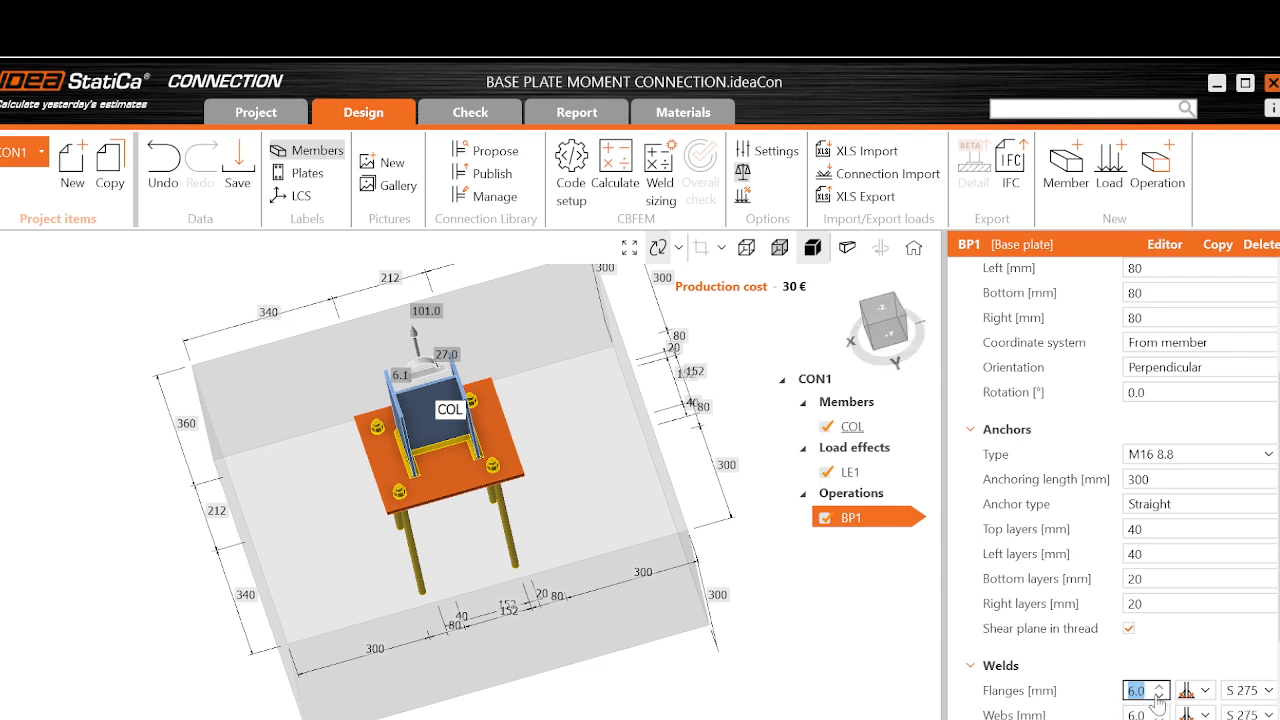
left_click(1158, 696)
left_click(1159, 696)
left_click(1158, 687)
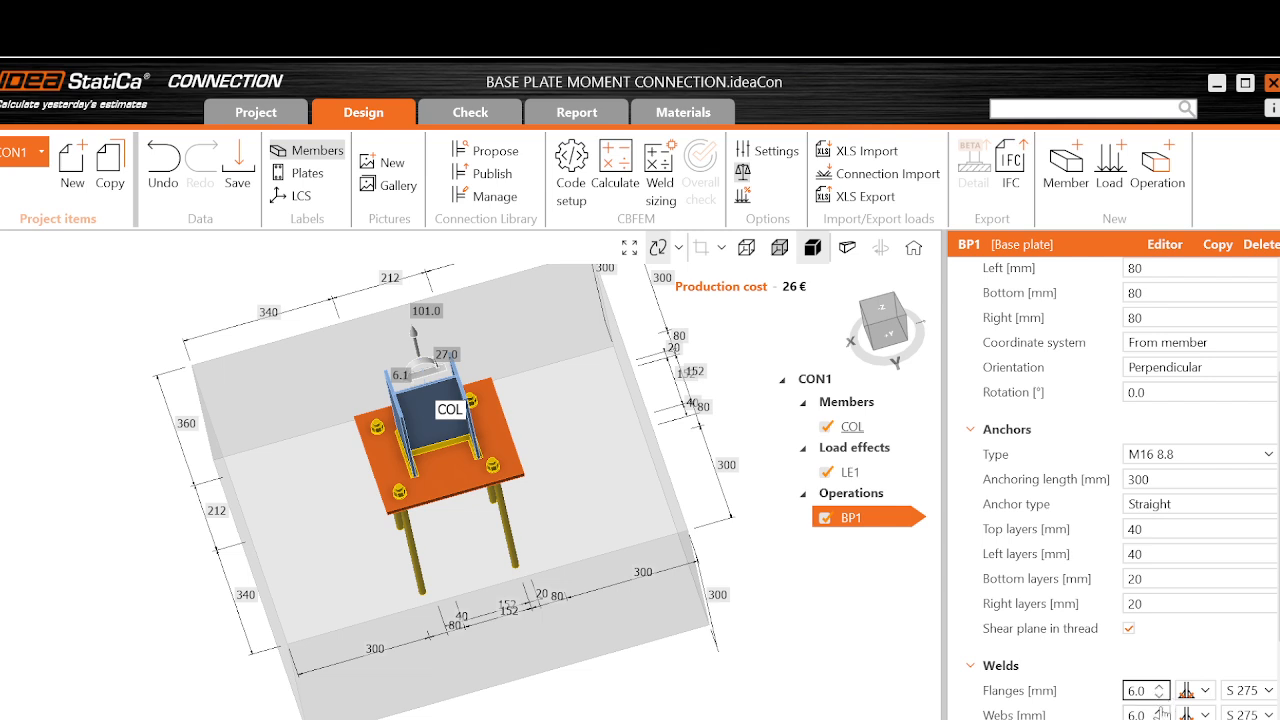
left_click(1158, 687)
left_click(1159, 695)
Select S 275 as the material of the base plate.
left_click_drag(638, 588, 712, 594)
scroll(1159, 437, "up", 4)
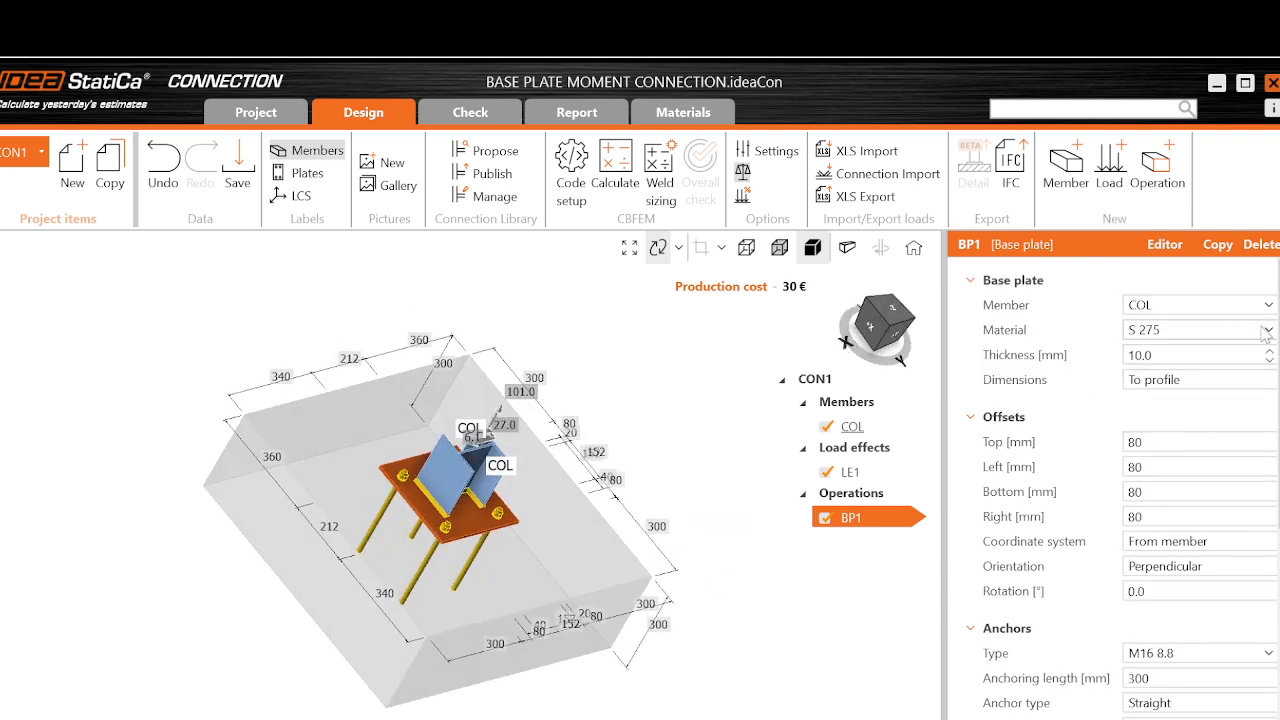
left_click(1268, 331)
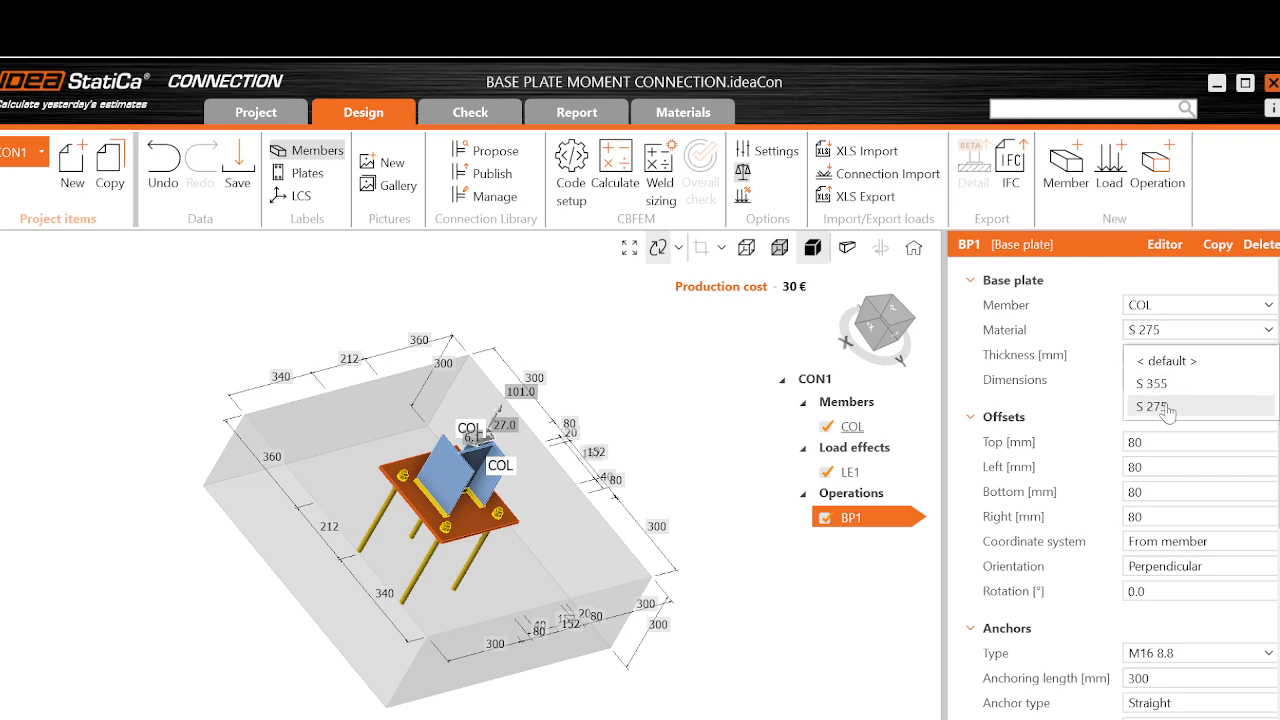
left_click(1152, 407)
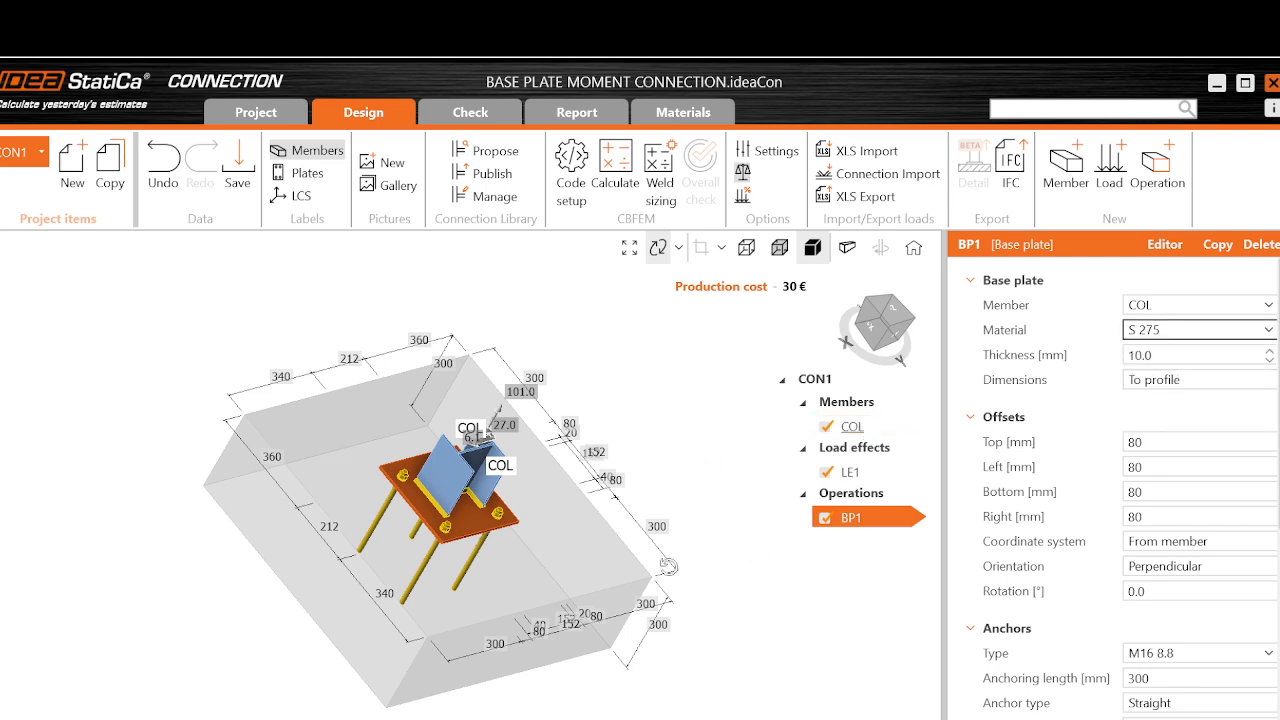
left_click_drag(668, 566, 568, 528)
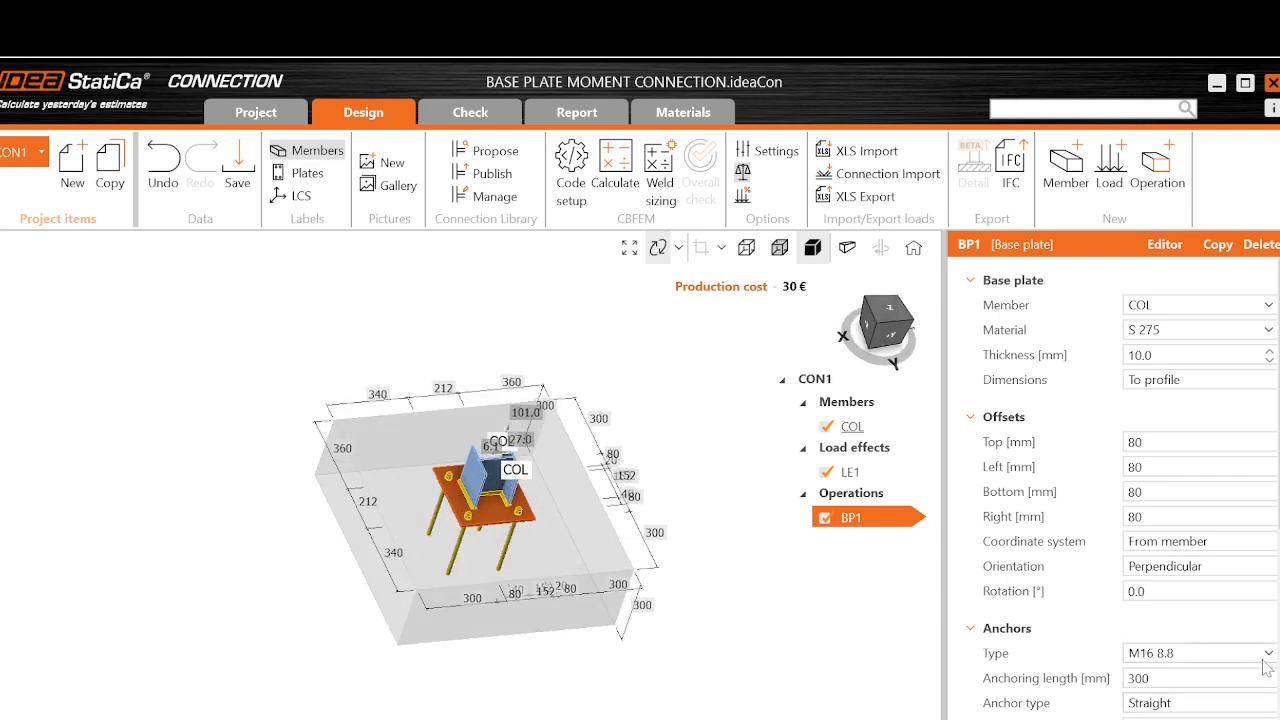
Review the anchor and weld settings and select Anchors as the foundation block's shear force transfer.
scroll(1252, 690, "down", 3)
scroll(1277, 648, "down", 2)
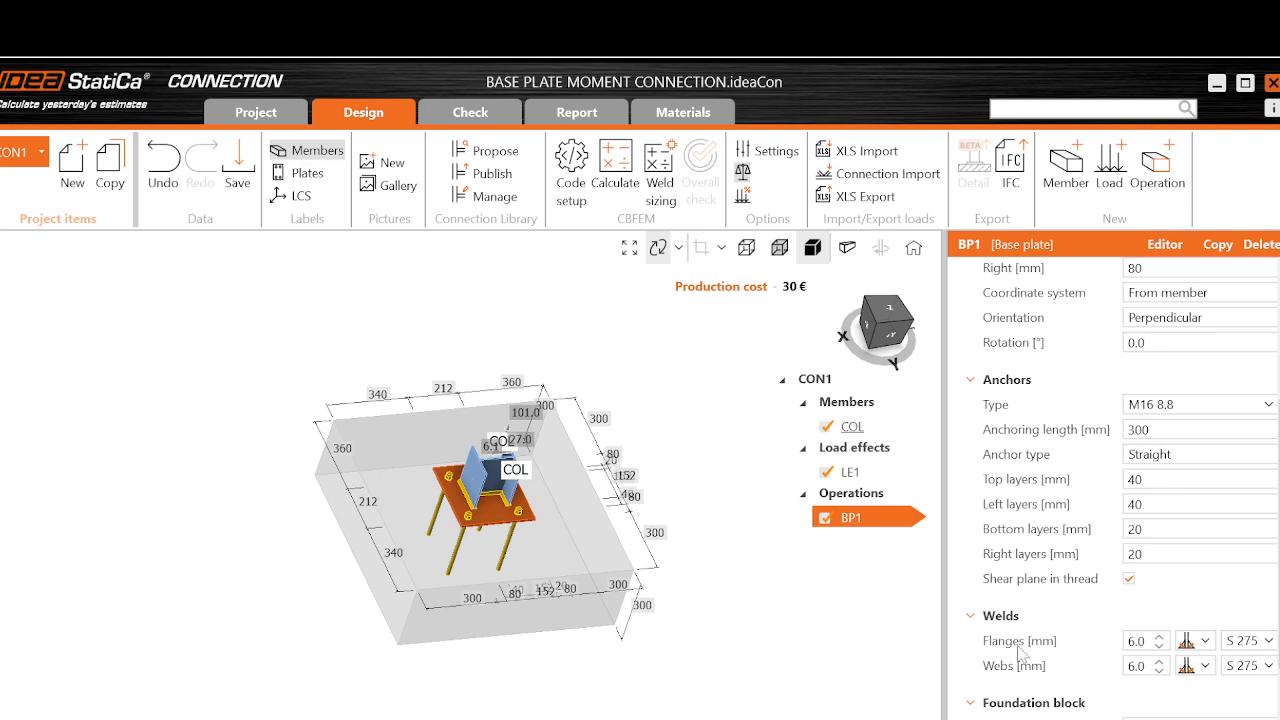
scroll(1258, 641, "down", 1)
scroll(1047, 708, "down", 2)
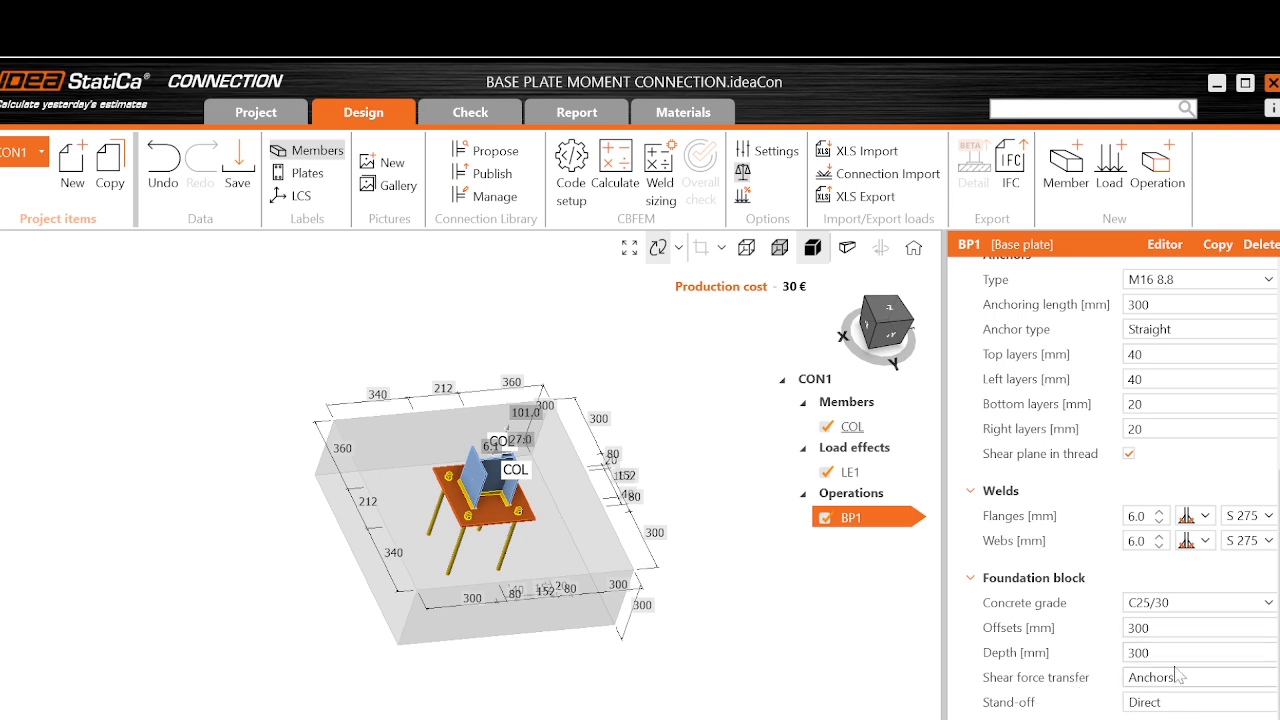
left_click(1258, 677)
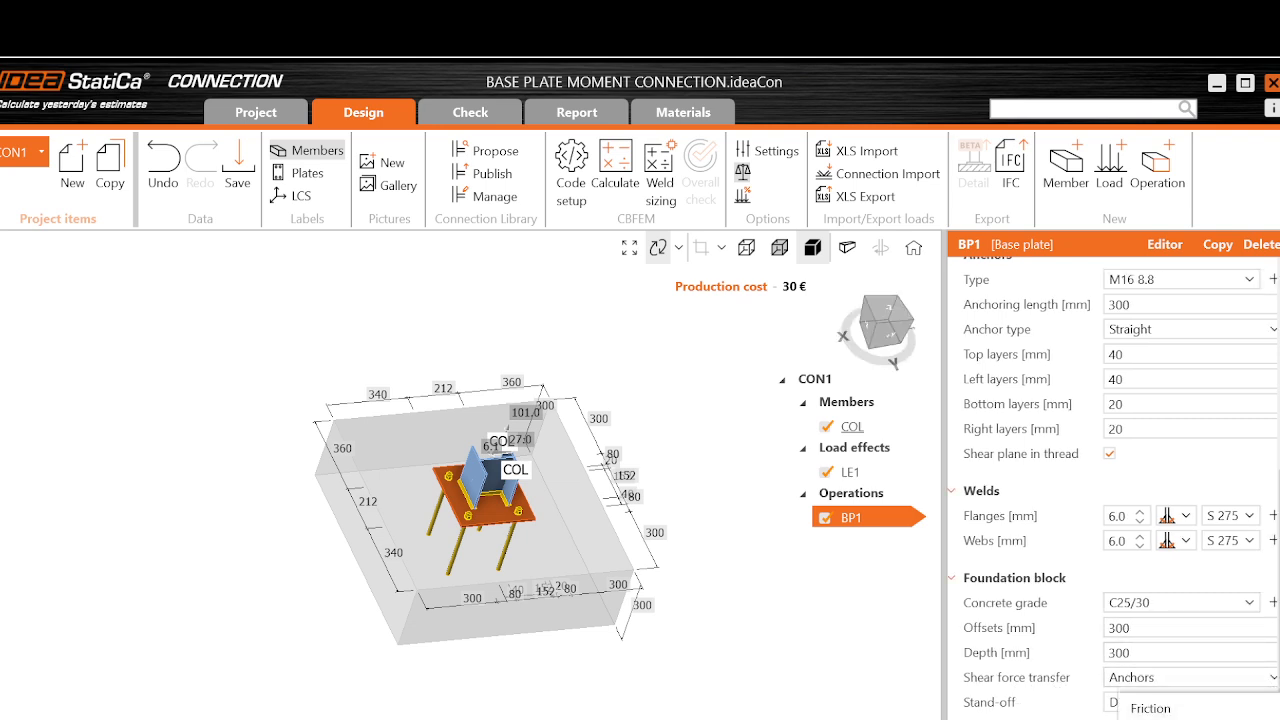
left_click(1160, 719)
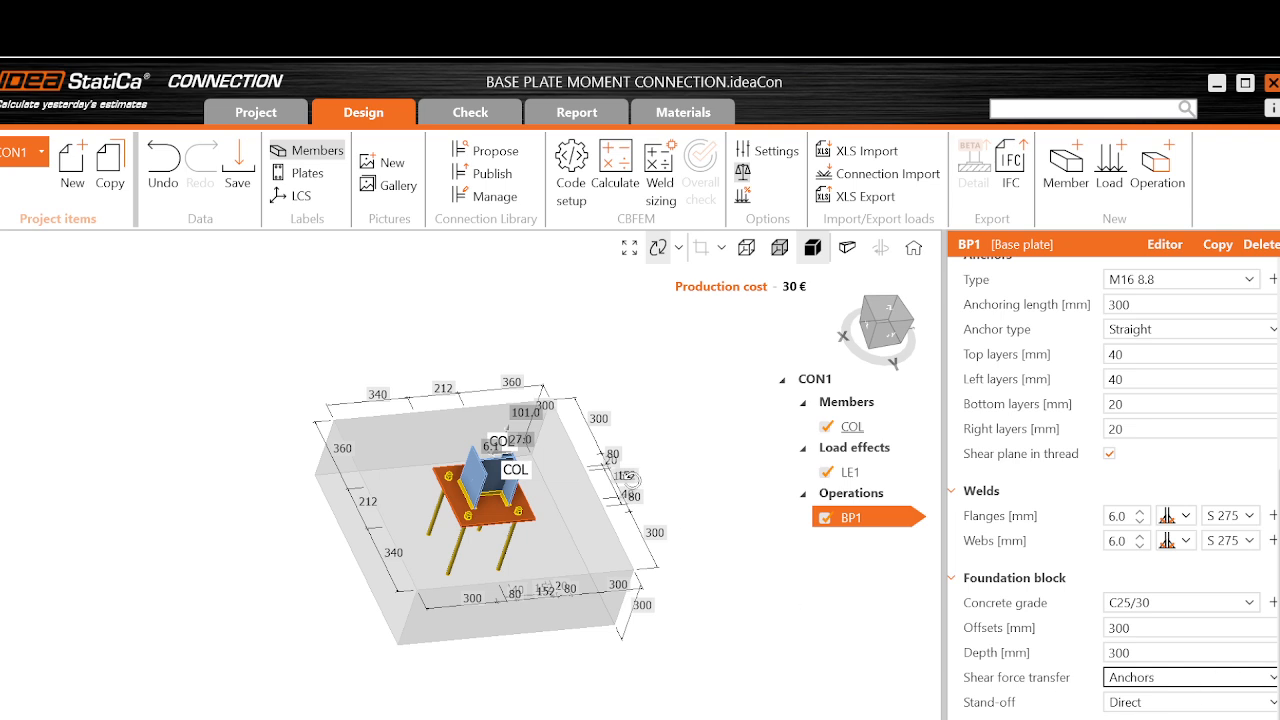
Inspect the base plate assembly from several angles, calculate the connection and examine the overall check.
scroll(636, 538, "down", 3)
left_click_drag(610, 530, 500, 534)
scroll(586, 486, "up", 6)
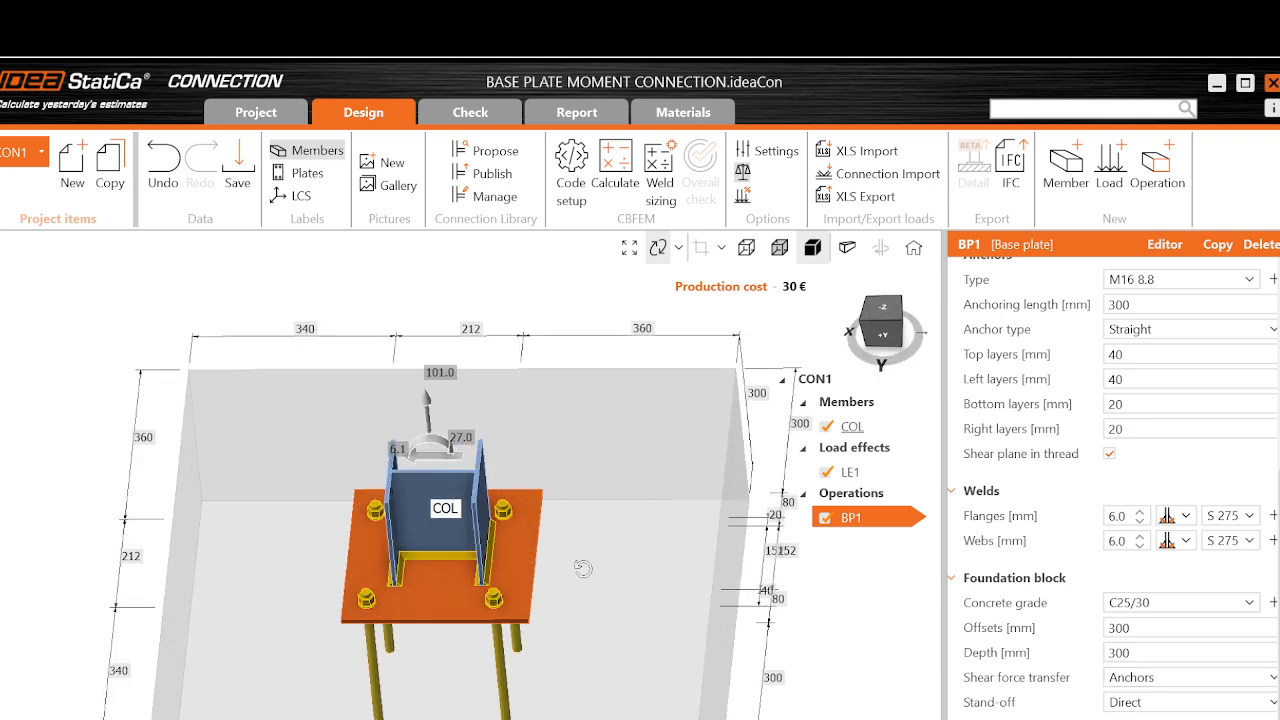
scroll(603, 555, "down", 3)
left_click_drag(582, 568, 632, 580)
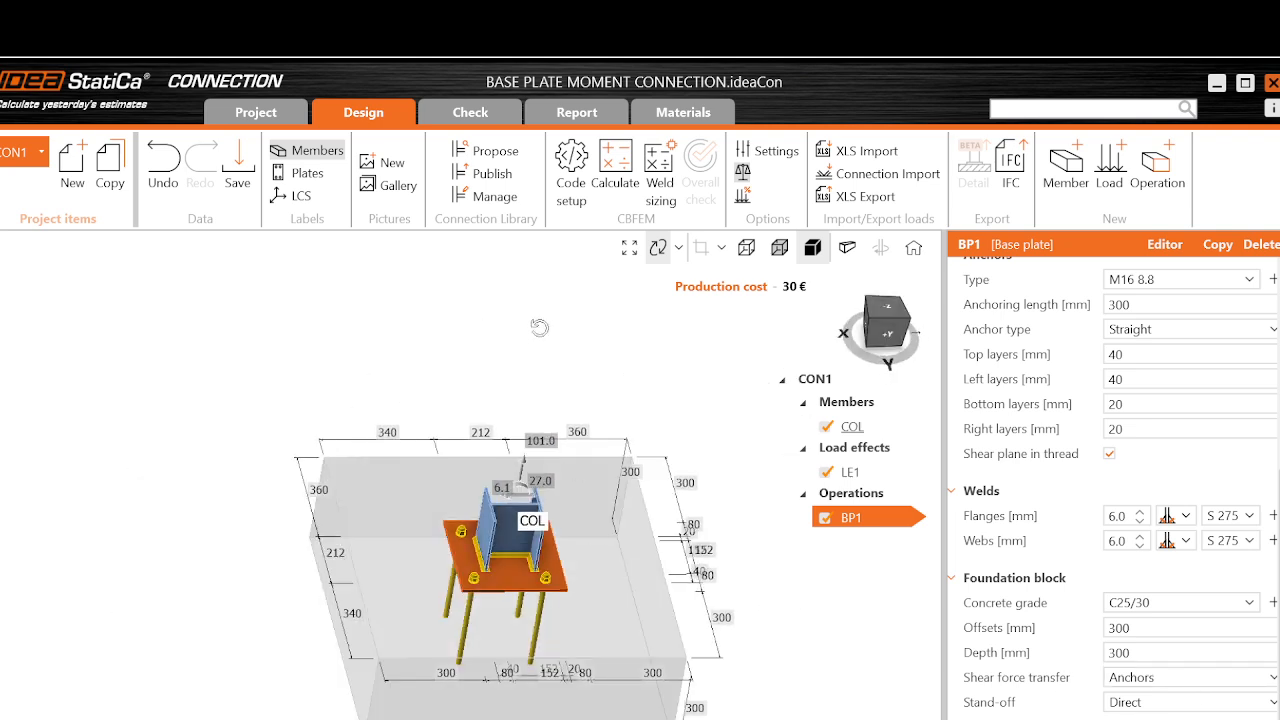
left_click(620, 172)
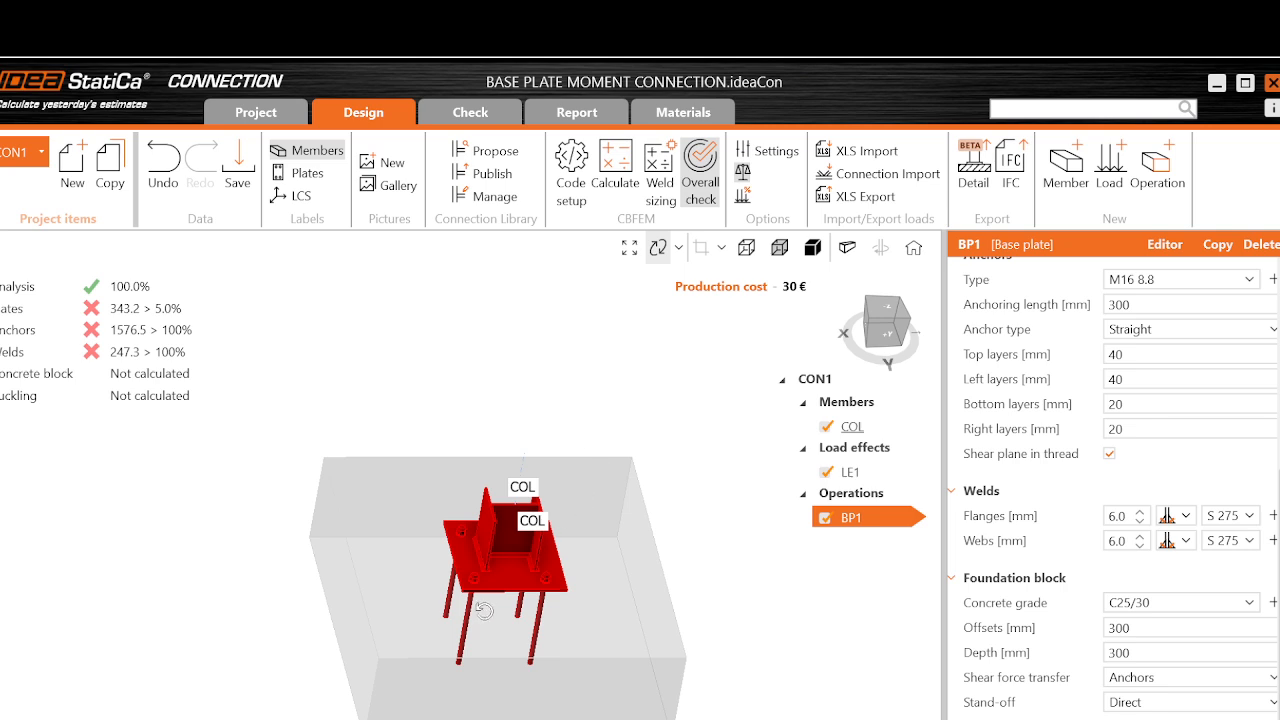
scroll(505, 605, "up", 4)
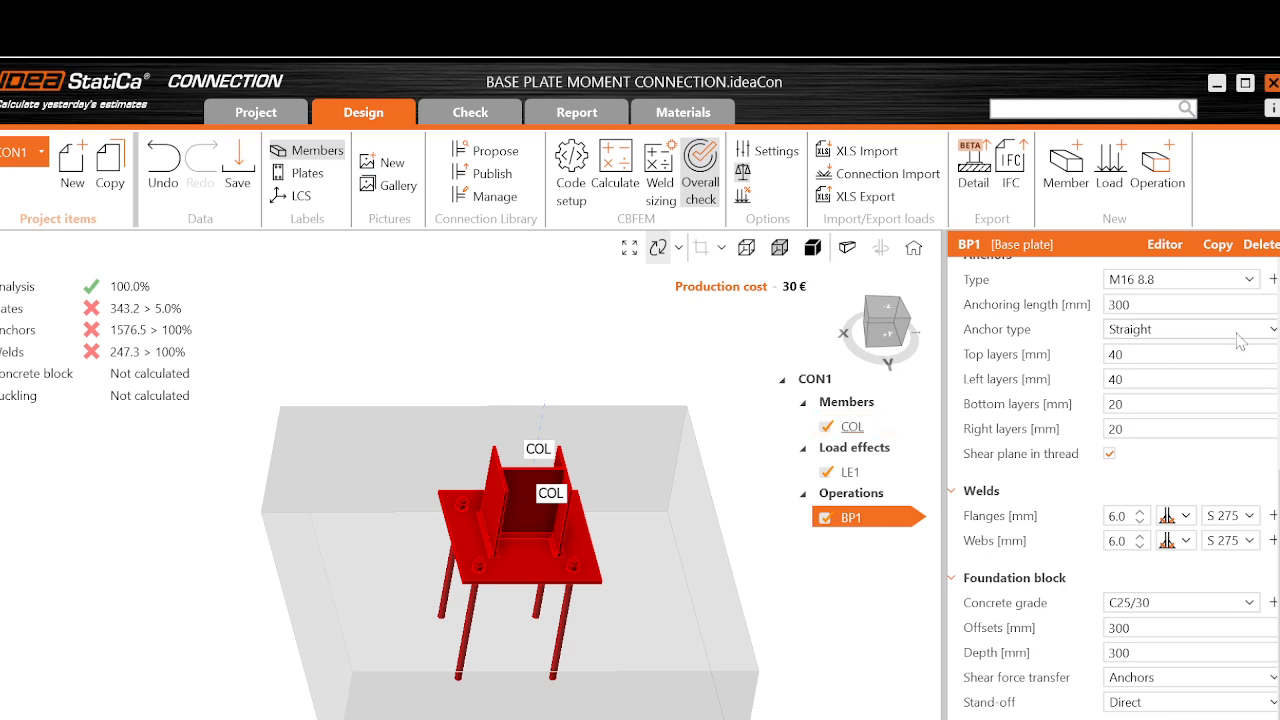
Set the base plate thickness to 30 mm.
scroll(1132, 345, "up", 2)
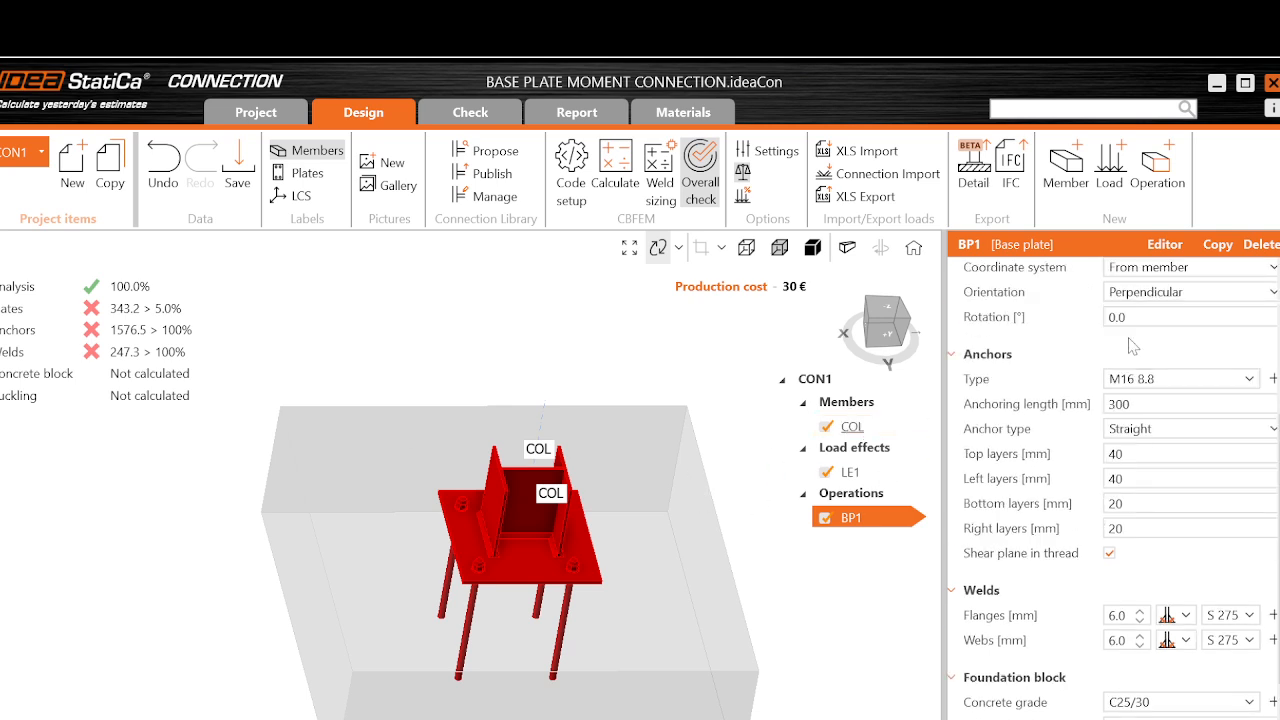
scroll(1163, 355, "up", 4)
scroll(1163, 360, "up", 2)
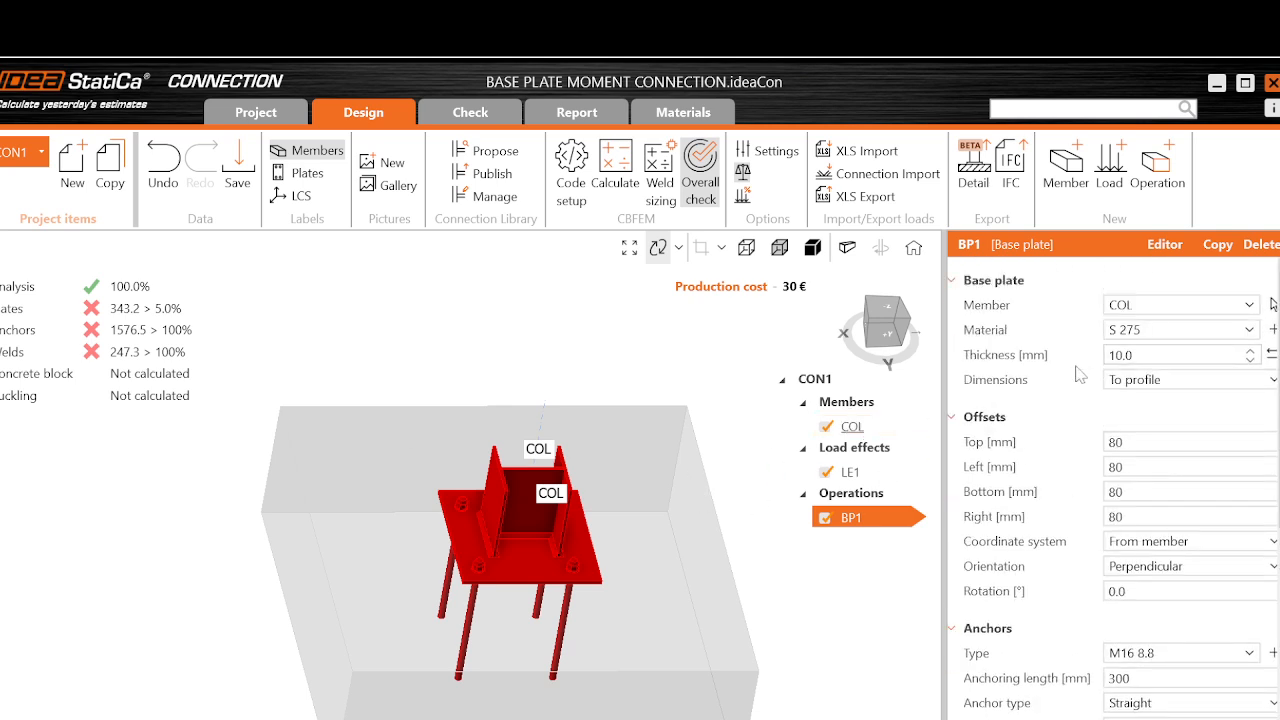
left_click(1126, 358)
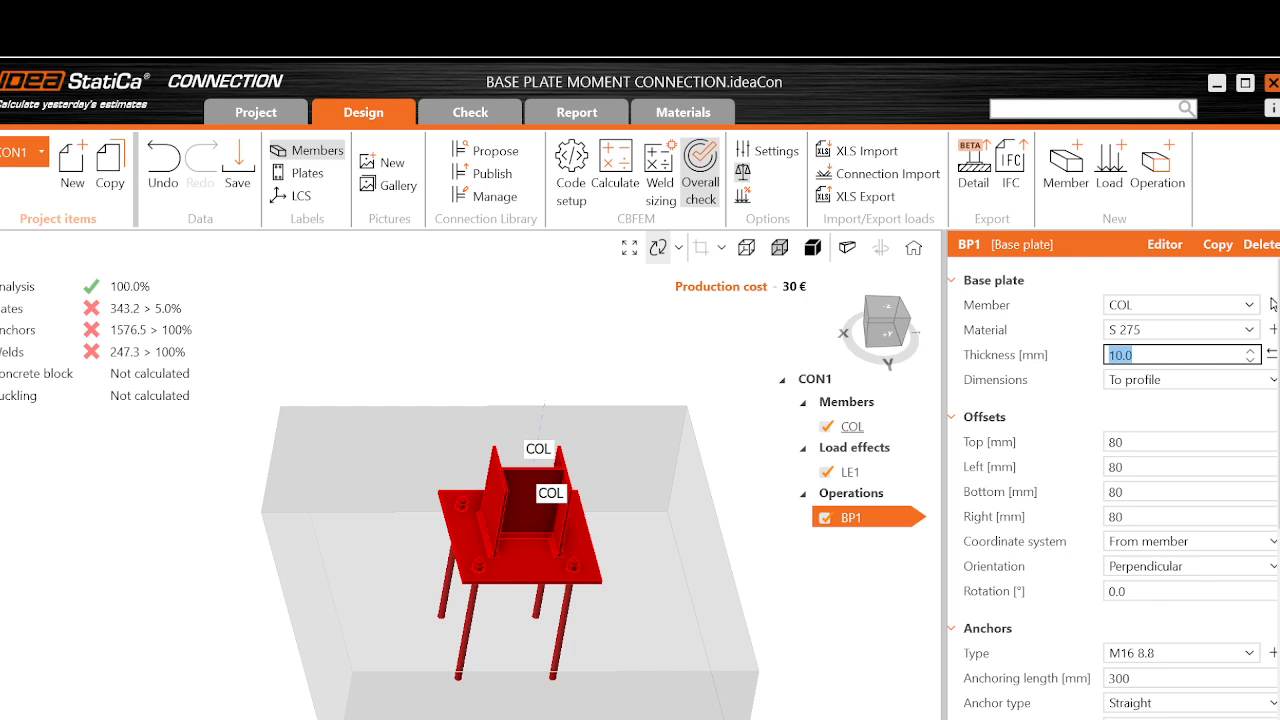
key("BackSpace")
Set the base plate's anchor type to M20 8.8 and review the weld and foundation block settings.
scroll(1156, 430, "down", 3)
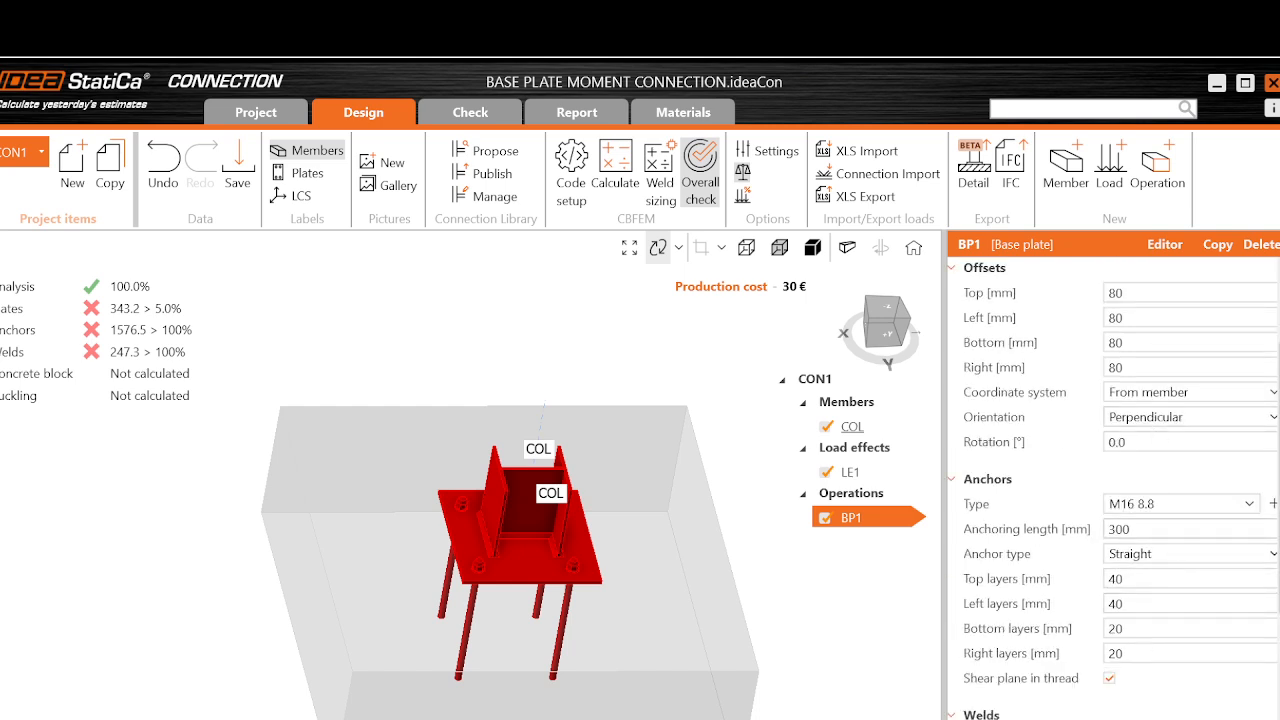
left_click(1249, 505)
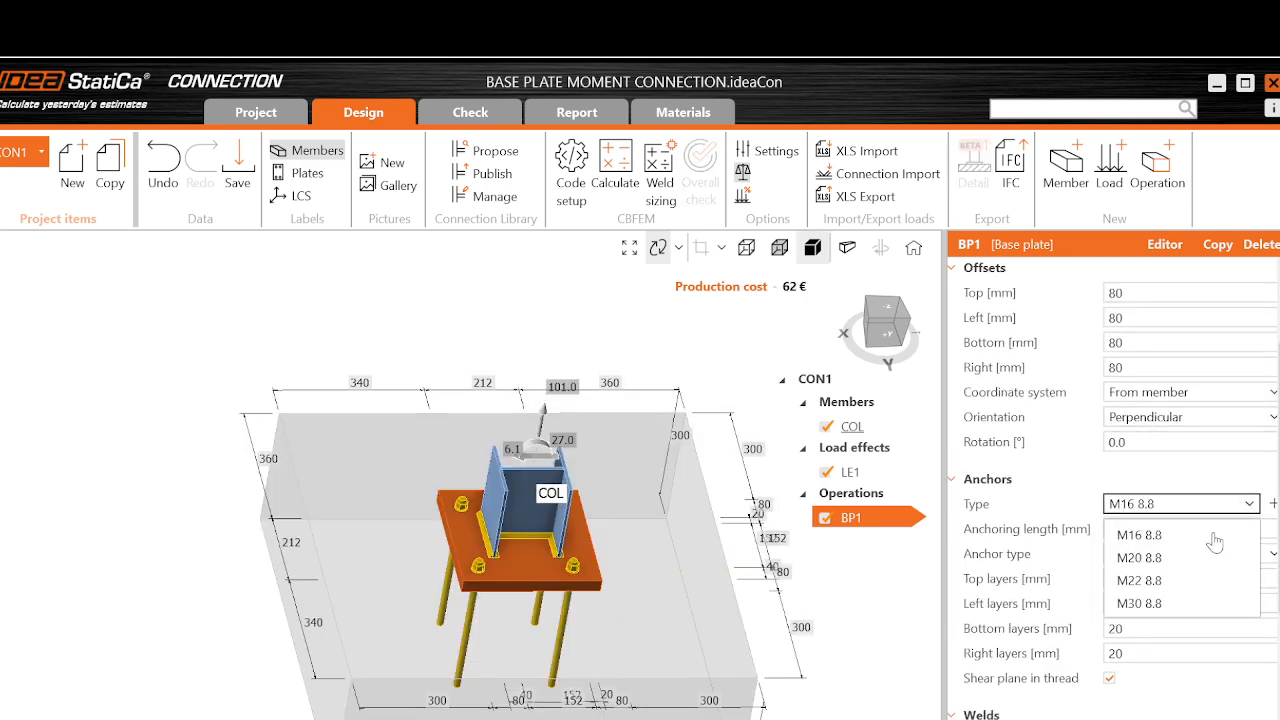
left_click(1200, 549)
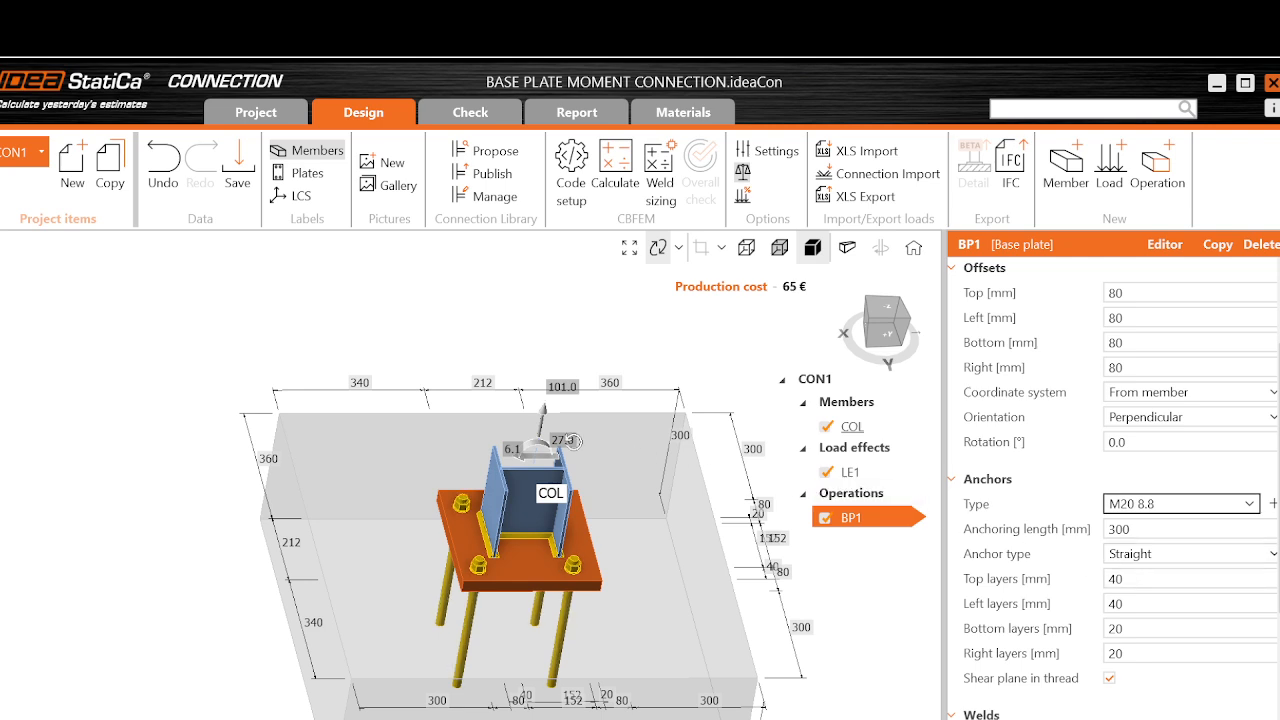
scroll(672, 517, "down", 2)
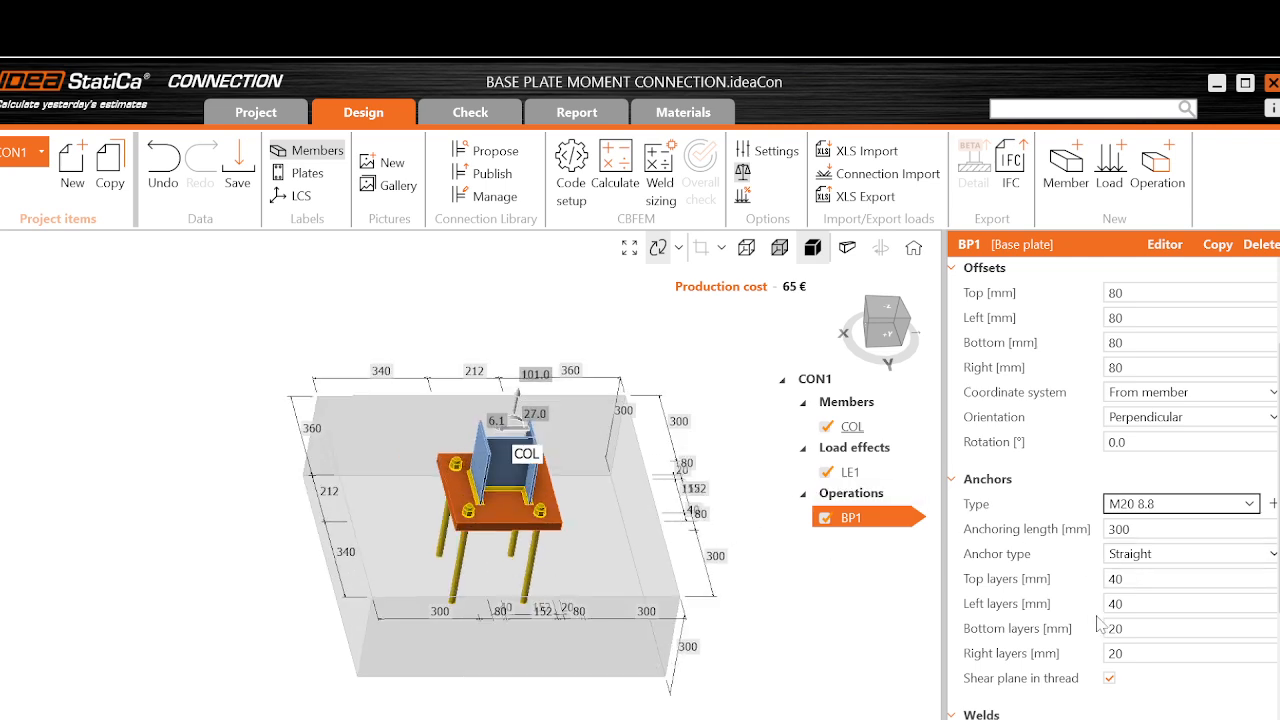
scroll(1152, 640, "down", 3)
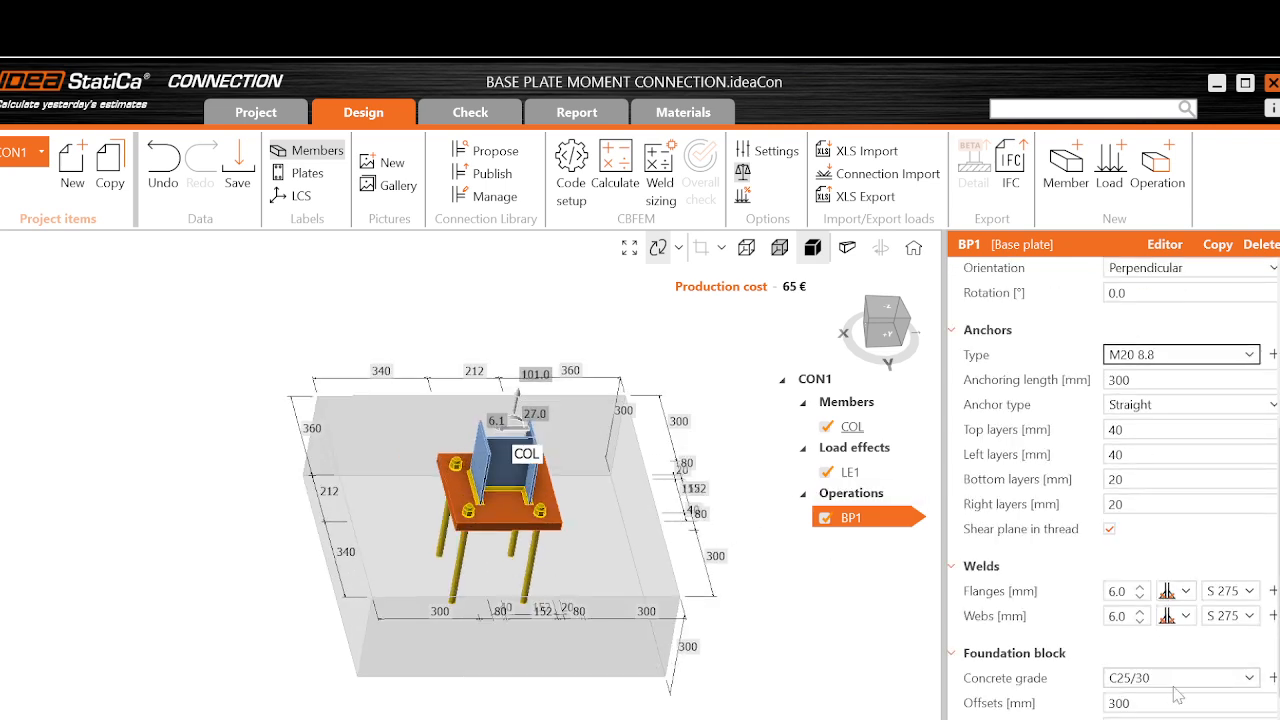
scroll(1177, 705, "down", 1)
scroll(1177, 705, "down", 1)
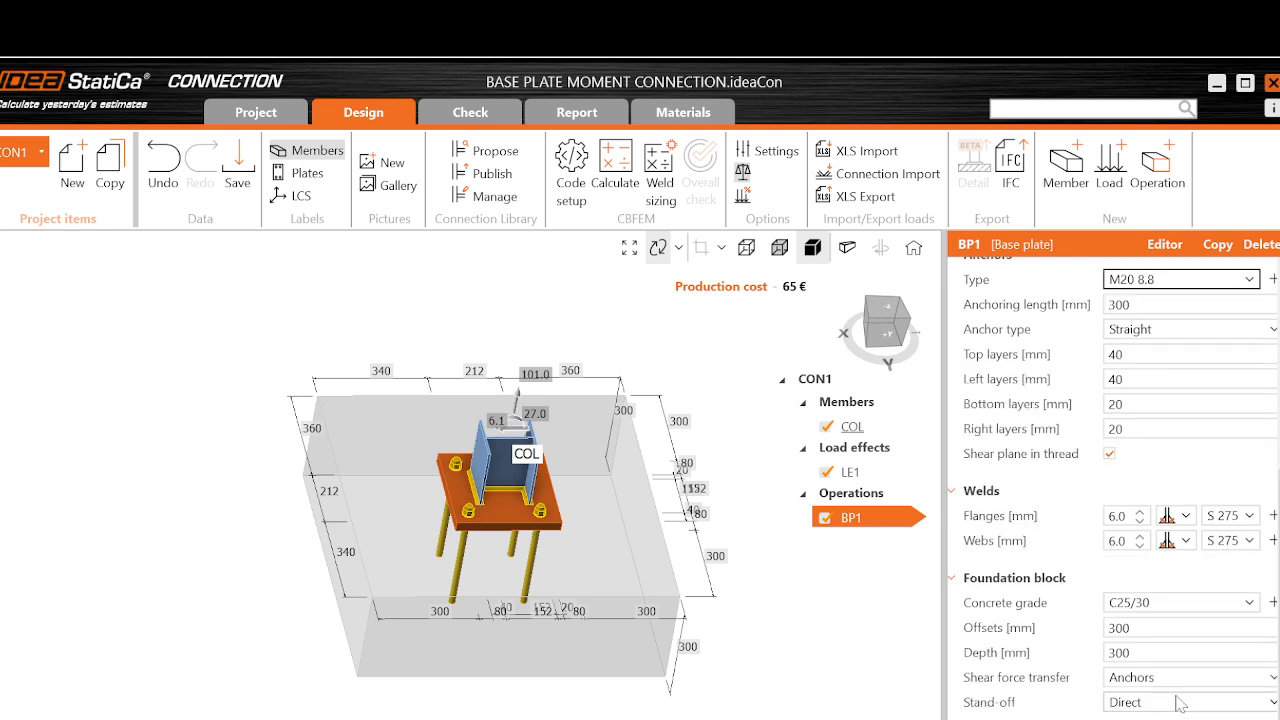
scroll(1180, 690, "up", 7)
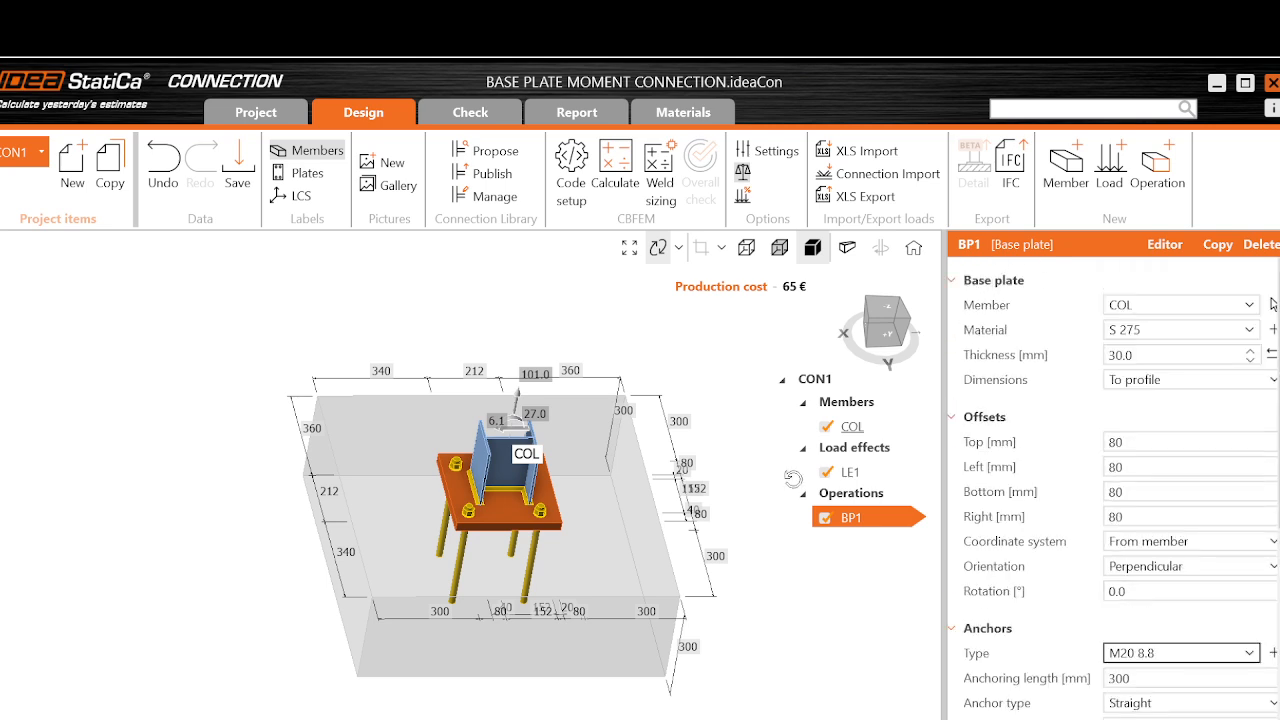
Calculate the connection with the M20 8.8 anchors and review the base plate's anchor, weld and foundation block settings.
left_click(614, 170)
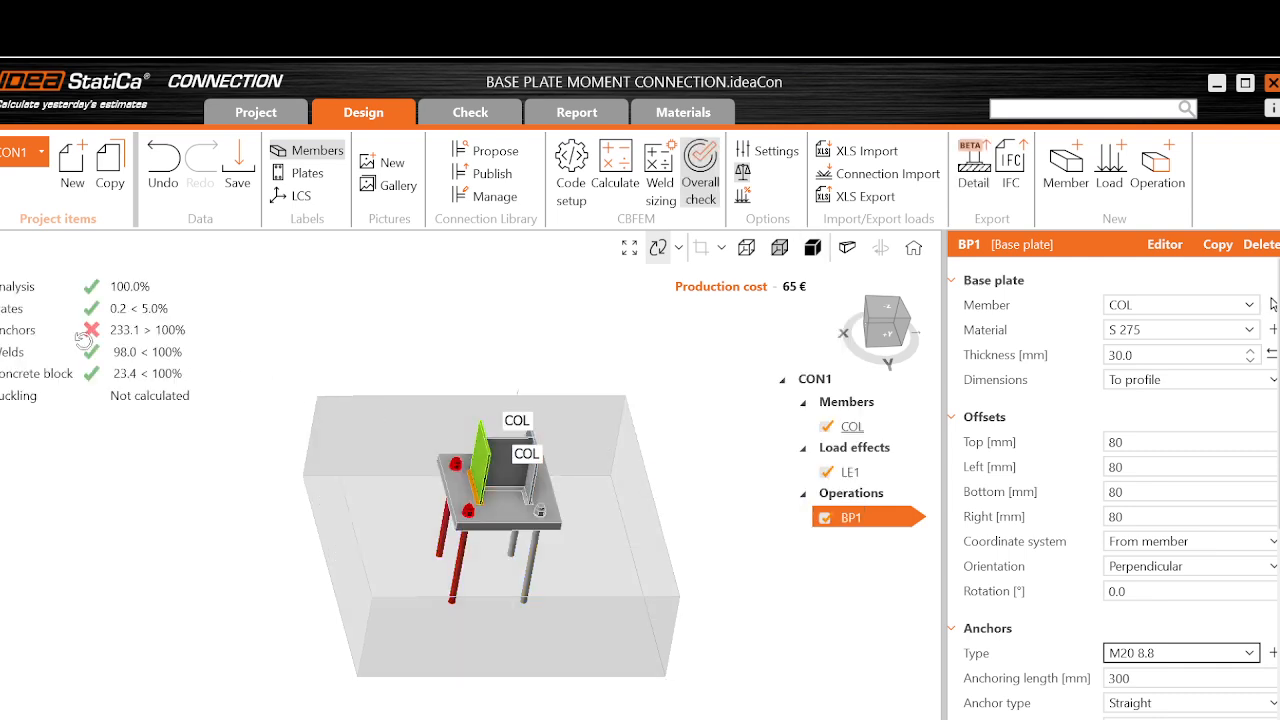
left_click_drag(477, 496, 684, 580)
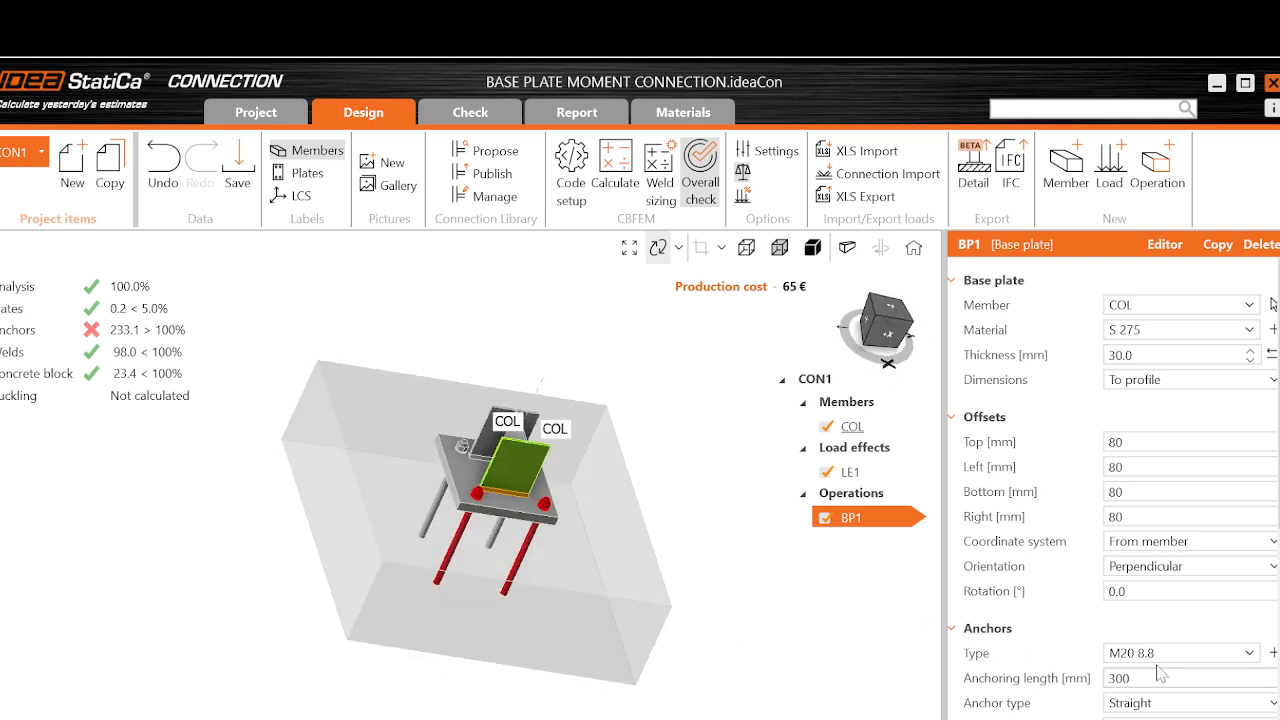
scroll(1165, 630, "down", 4)
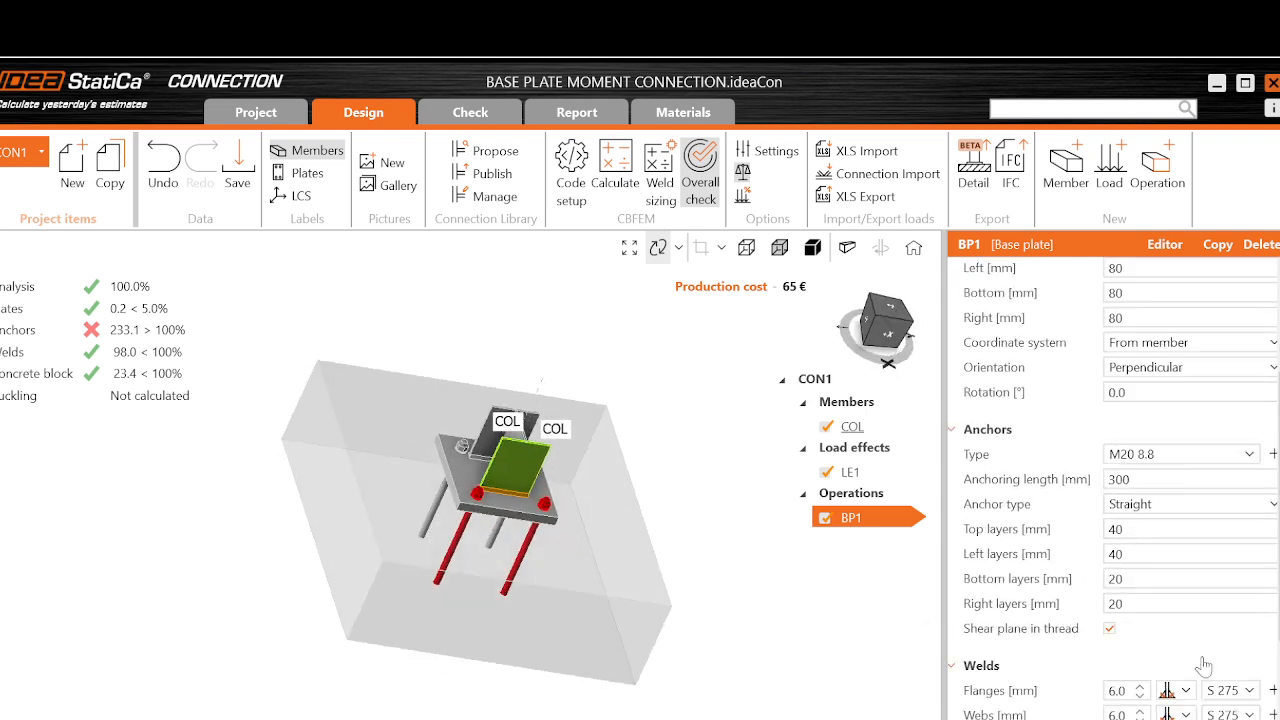
scroll(1204, 666, "down", 2)
scroll(1200, 680, "down", 2)
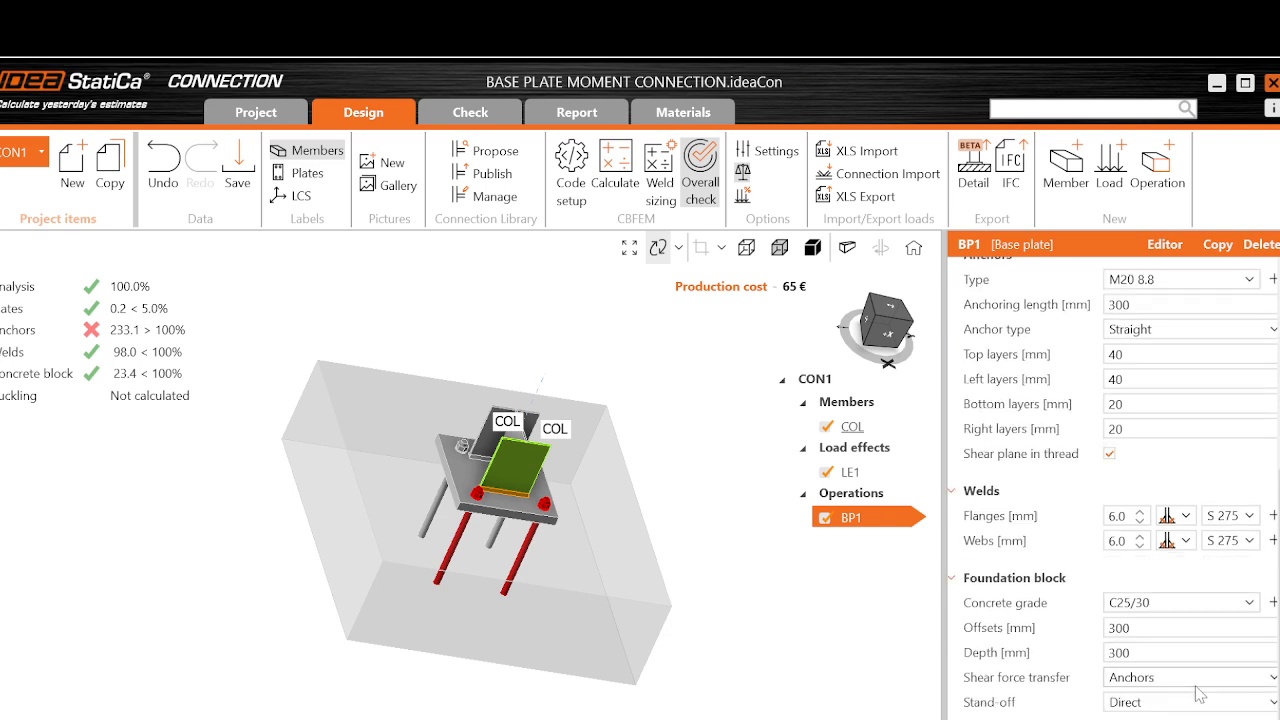
scroll(1195, 690, "up", 7)
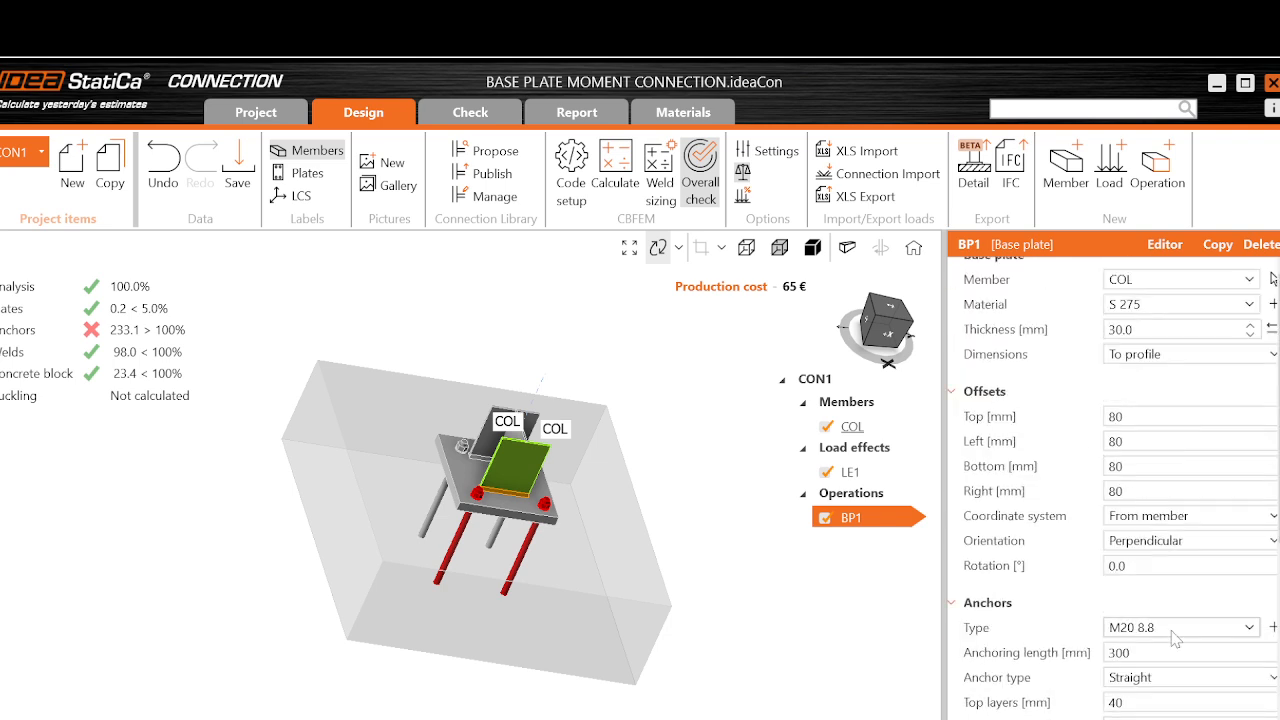
scroll(1178, 638, "down", 3)
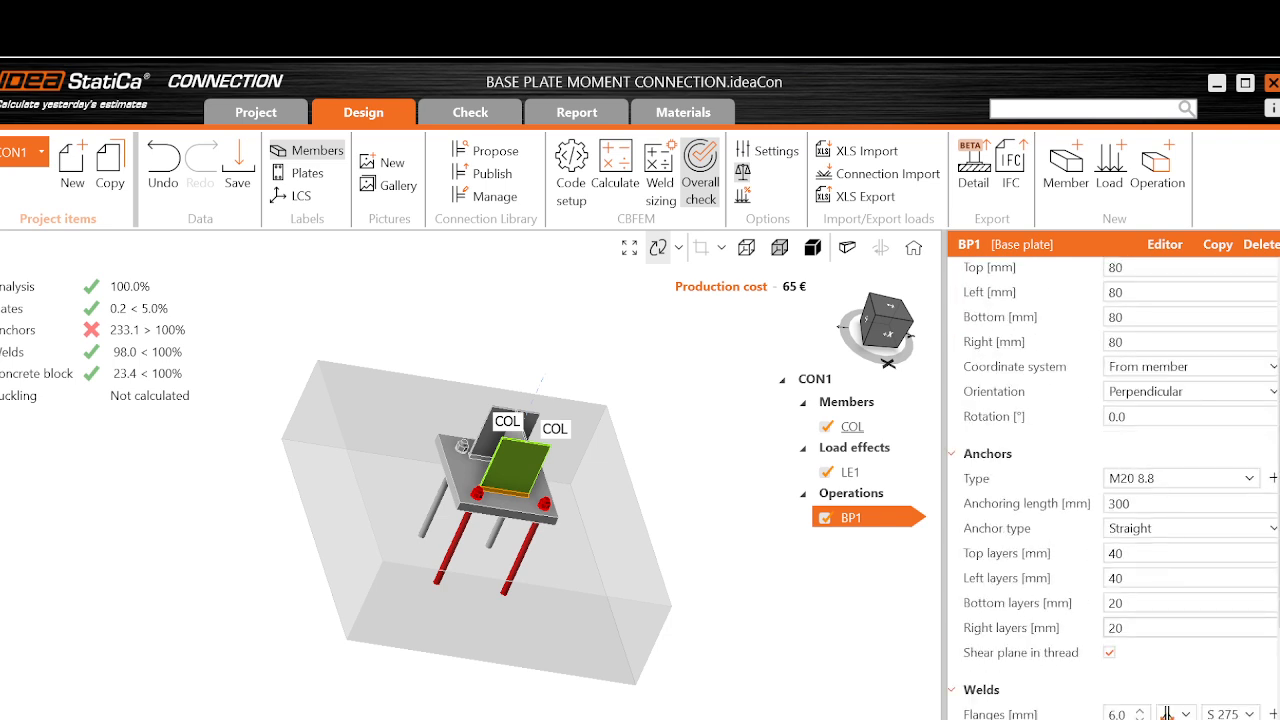
scroll(1065, 634, "down", 3)
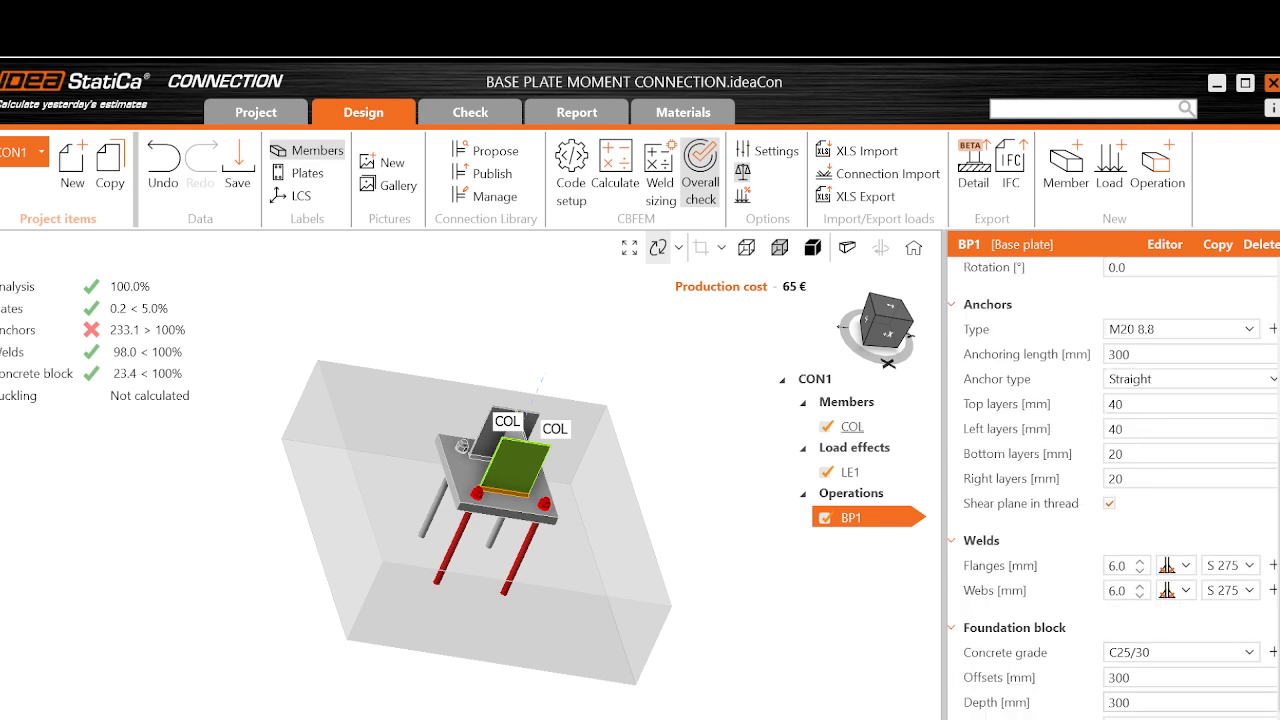
Set the foundation block's depth to 600 mm.
scroll(1168, 706, "down", 1)
left_click(1156, 653)
left_click(1156, 653)
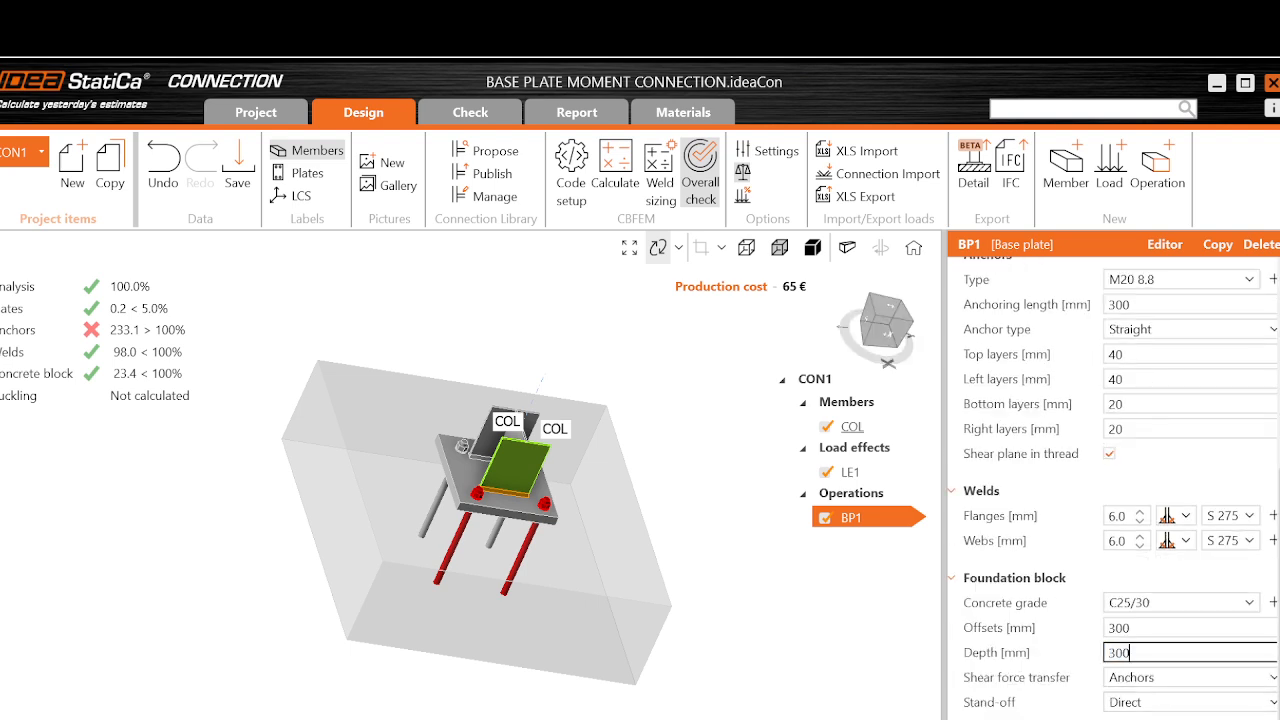
key("BackSpace")
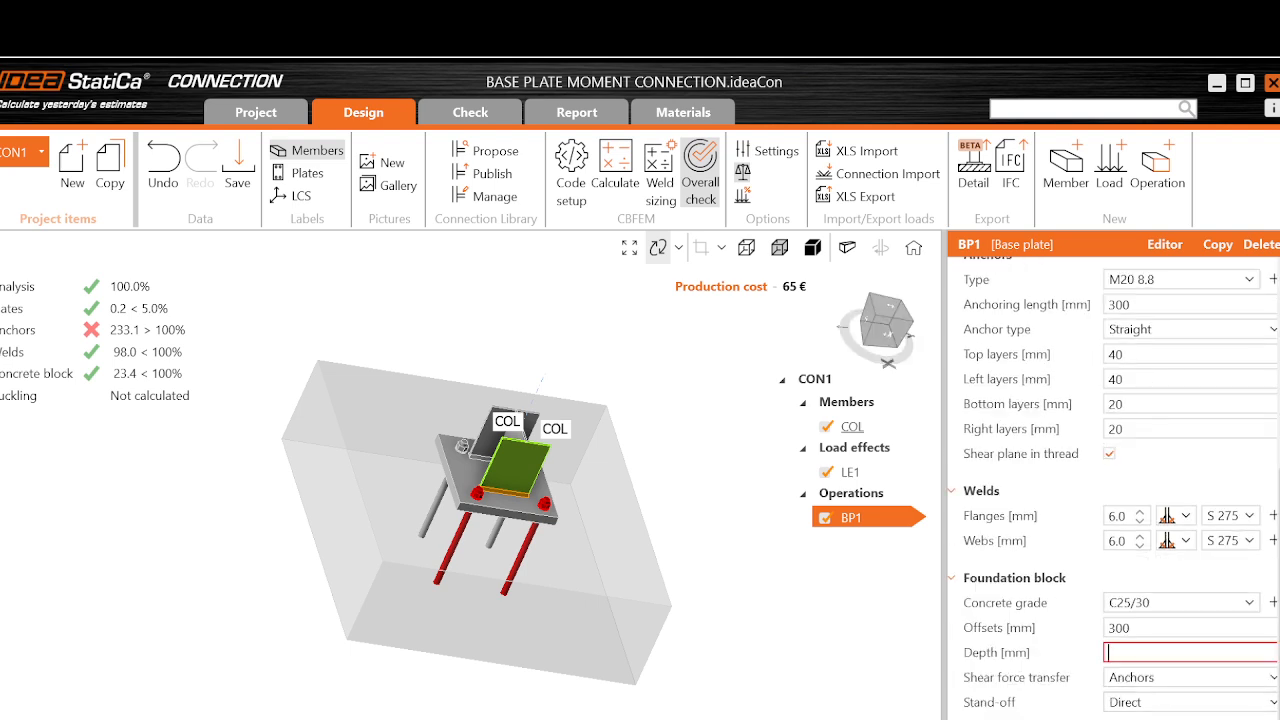
type("600")
left_click(1168, 627)
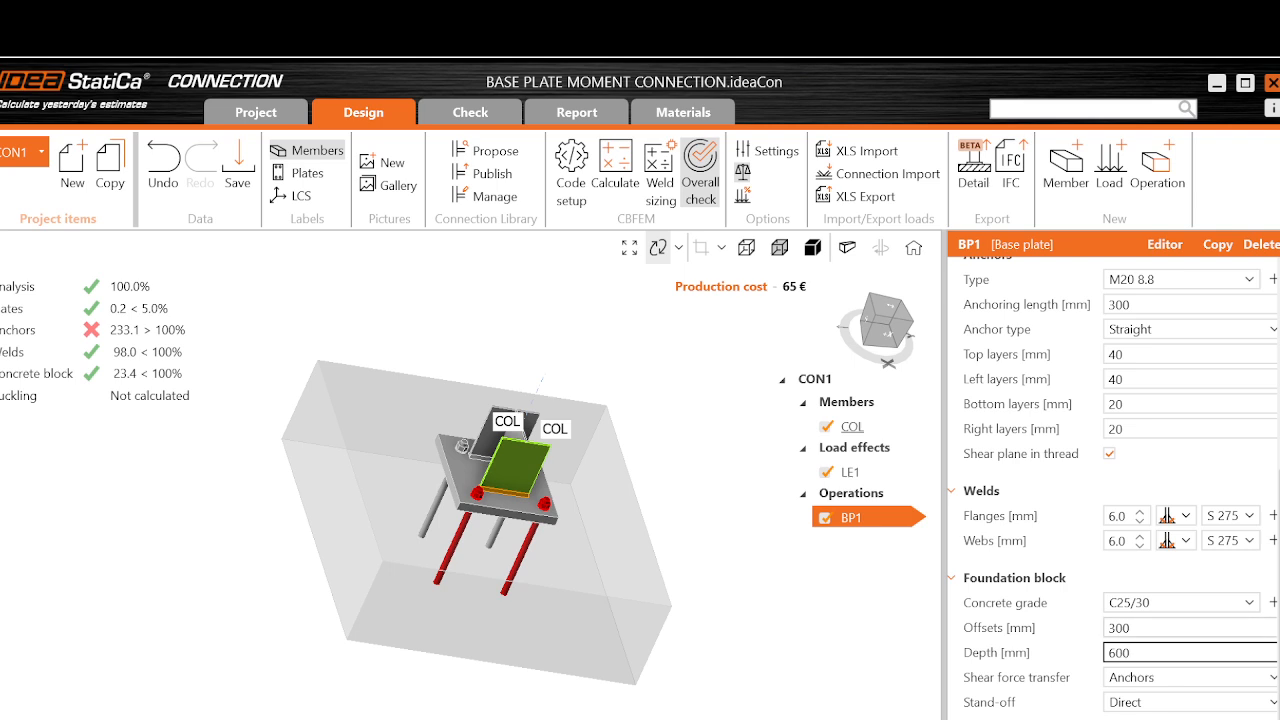
left_click_drag(507, 511, 448, 547)
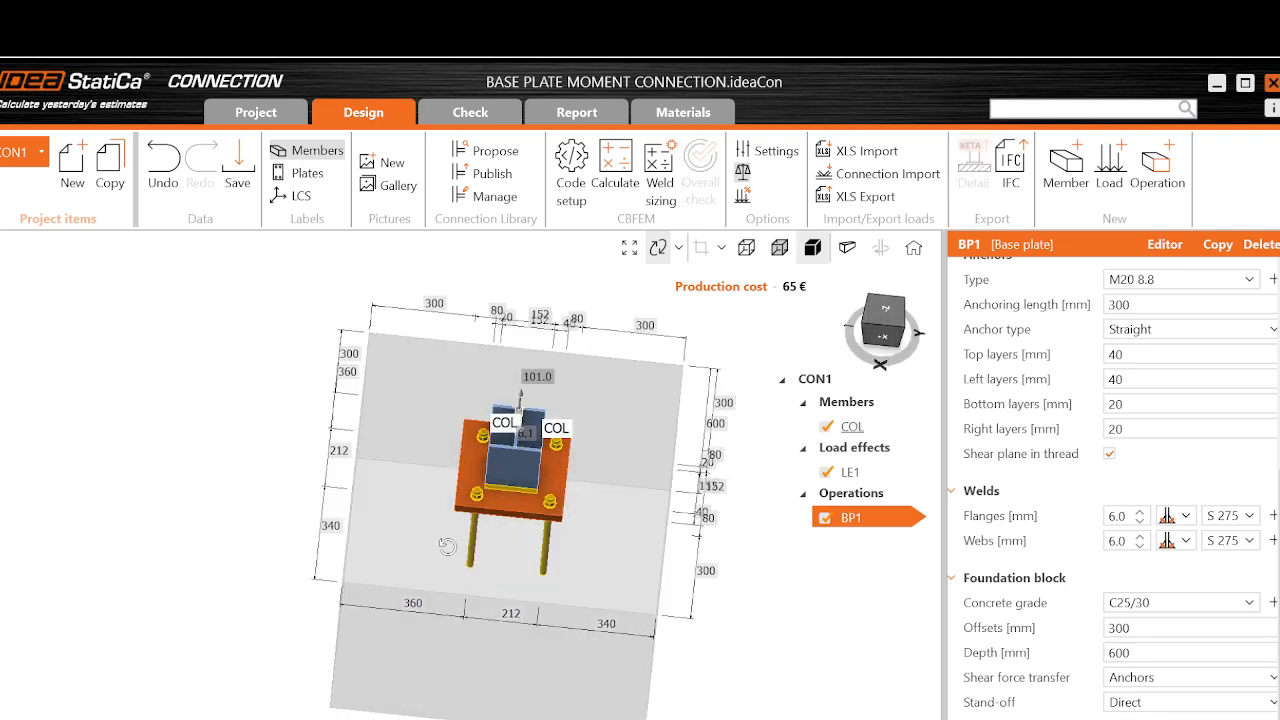
Recalculate the connection with the deeper foundation block and inspect the anchors' check status in the 3D model.
left_click(613, 178)
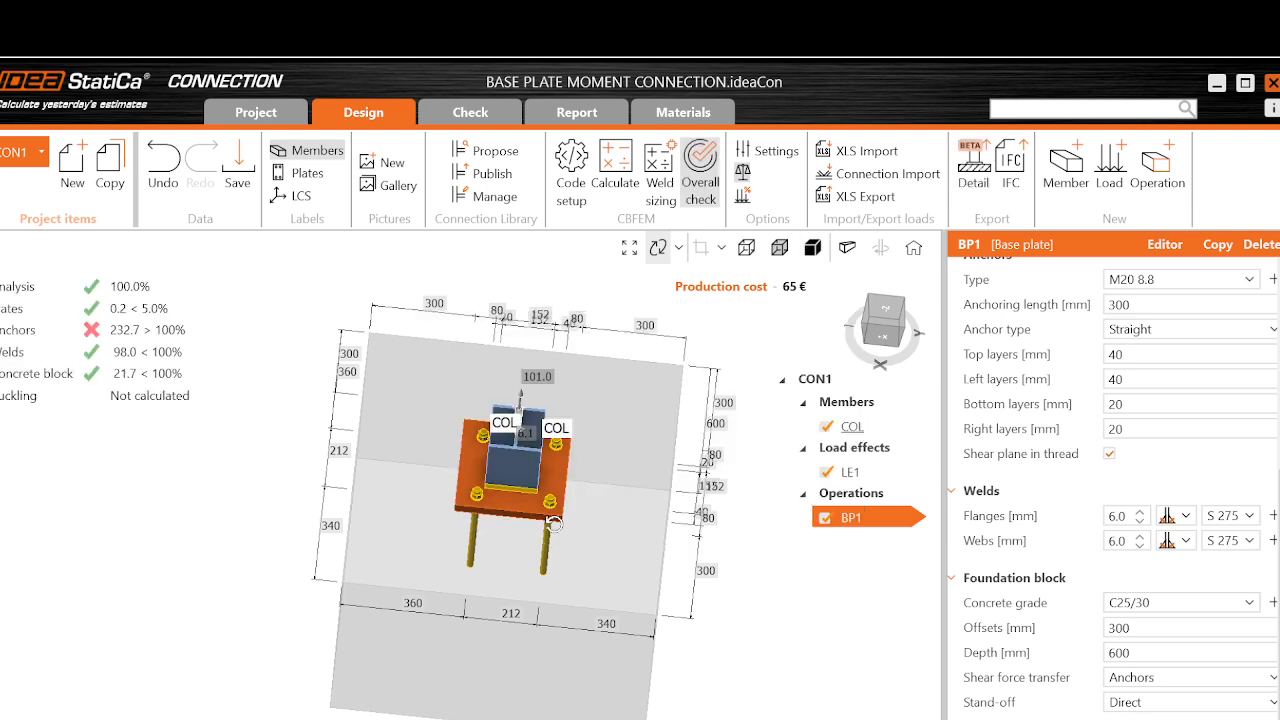
mouse_move(553, 521)
left_mouse_down()
mouse_move(654, 536)
mouse_move(532, 526)
left_mouse_up()
left_click_drag(406, 491, 357, 467)
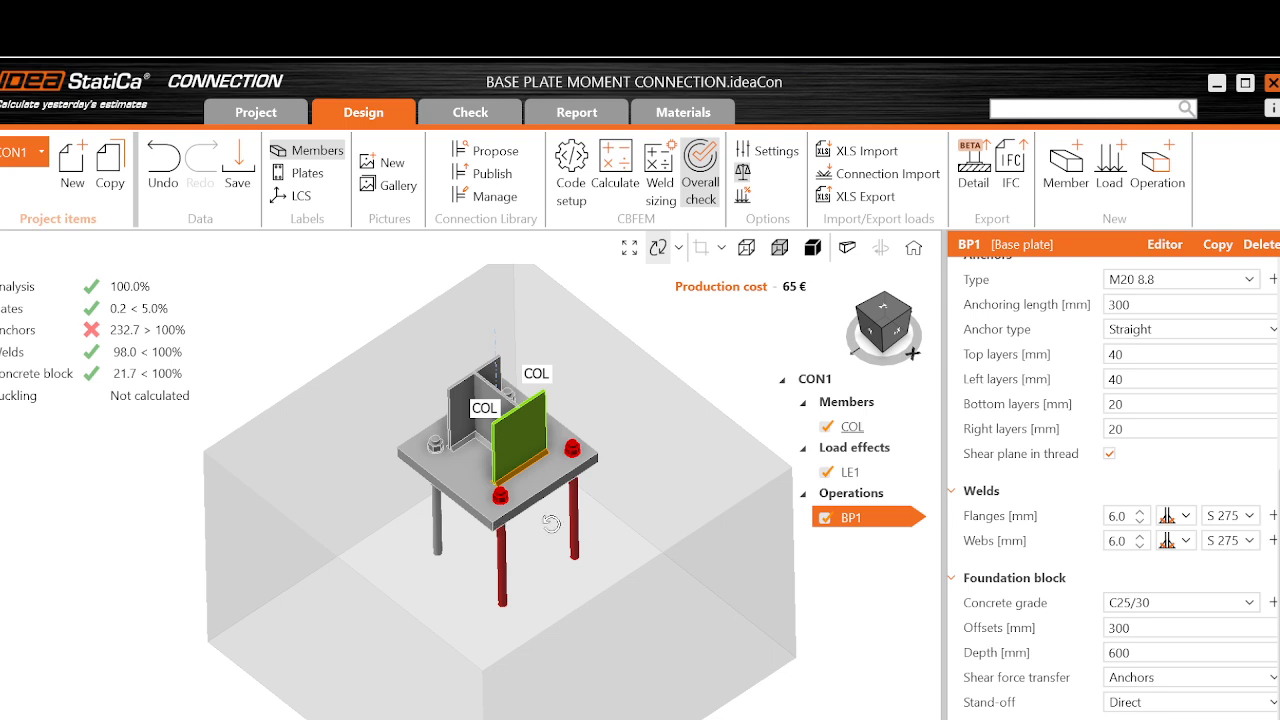
scroll(551, 523, "down", 1)
scroll(484, 528, "up", 1)
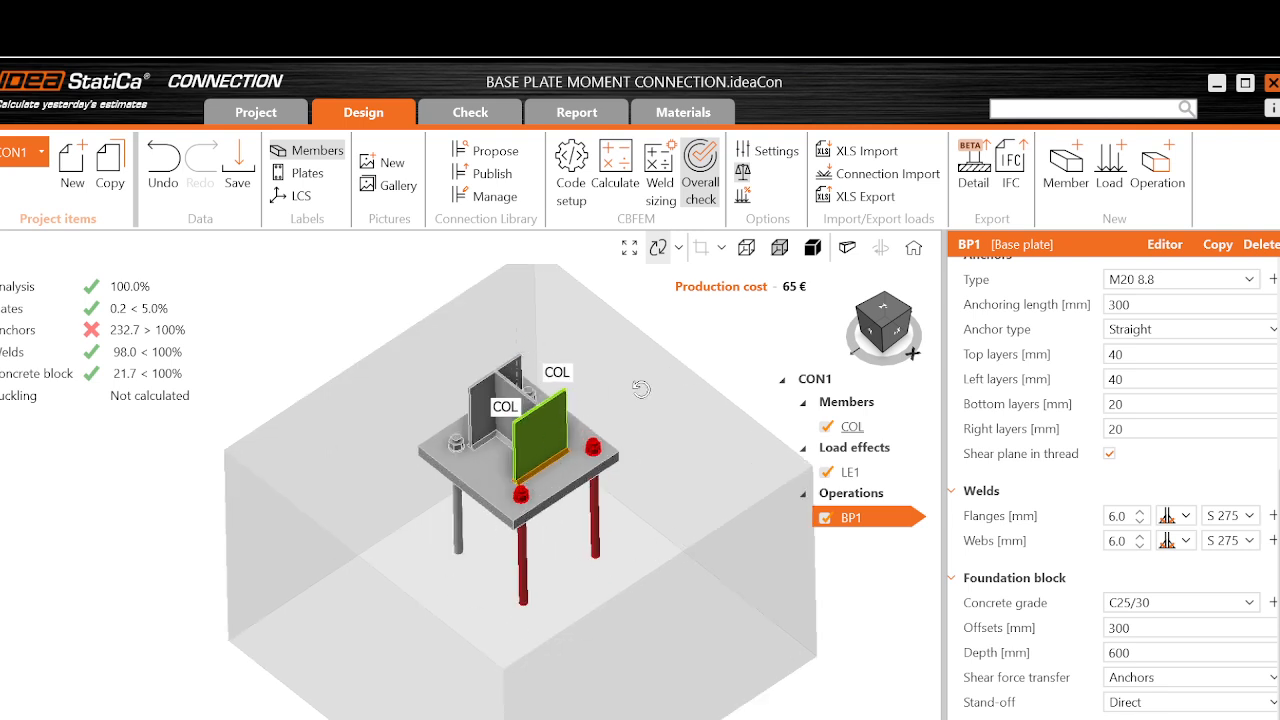
Set the concrete breakout resistance to None in the code and calculation settings and recalculate the connection.
left_click(576, 186)
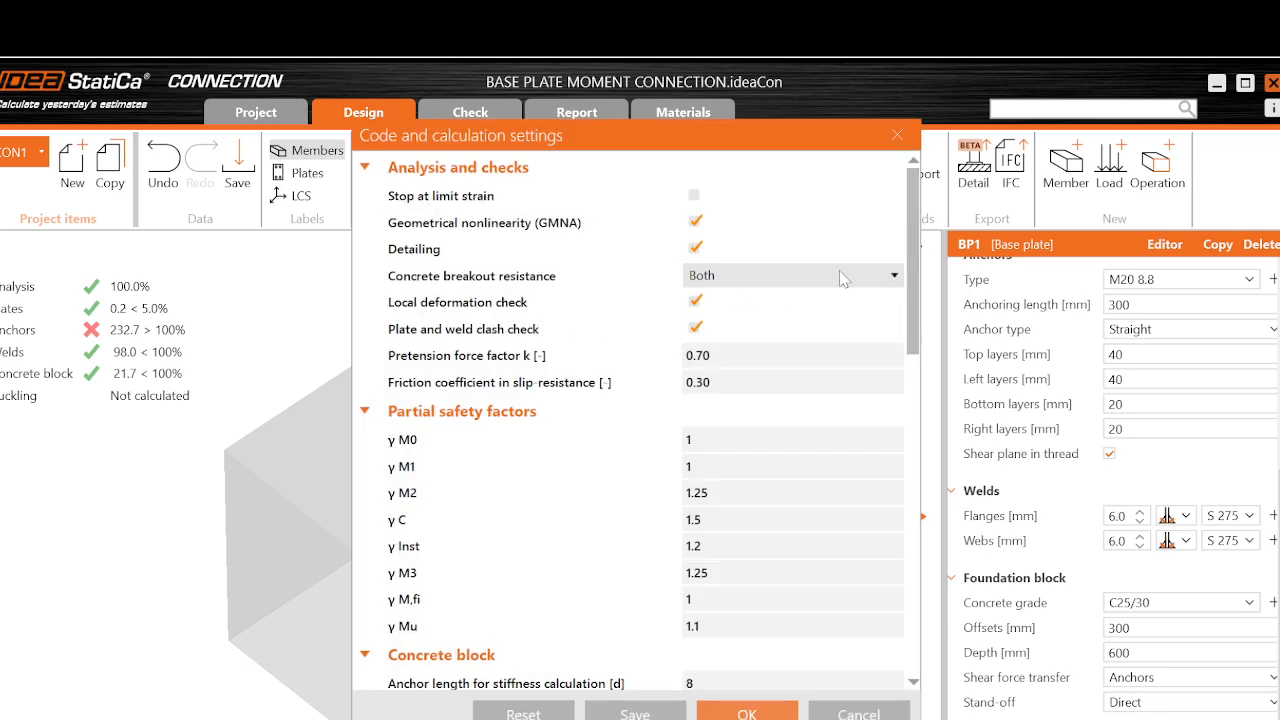
left_click(843, 277)
left_click(730, 371)
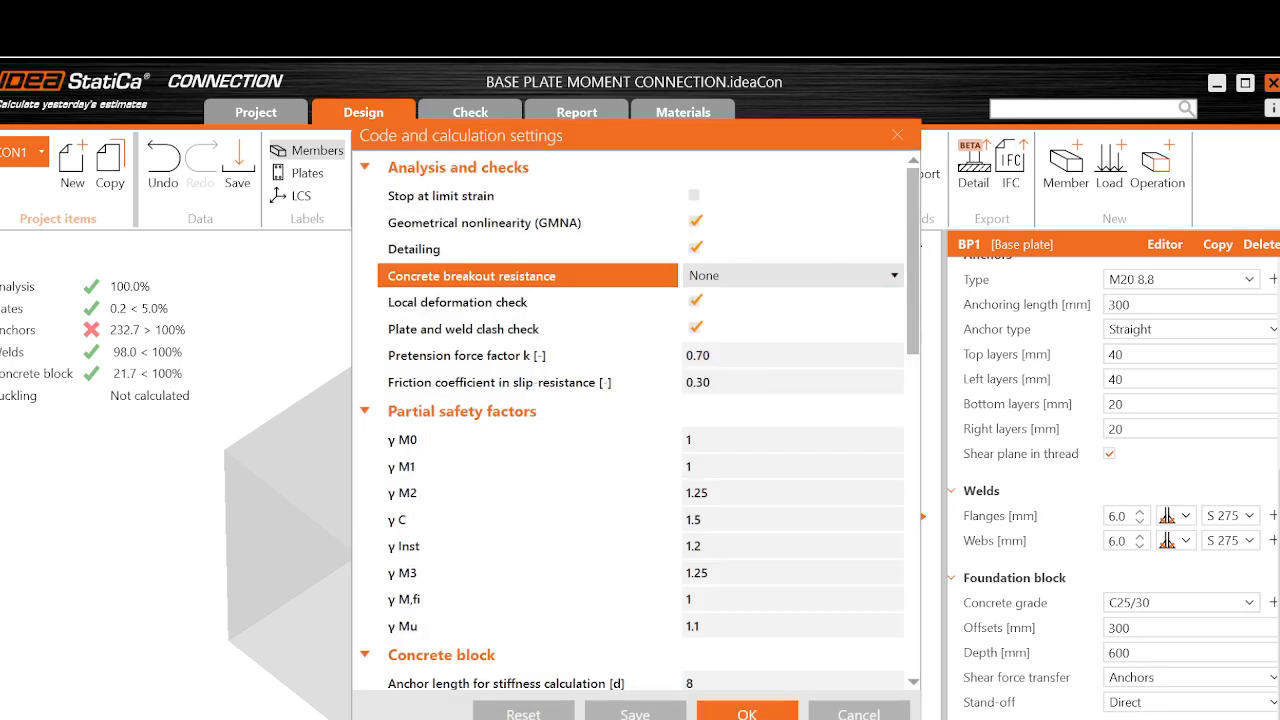
left_click(747, 714)
left_click(615, 183)
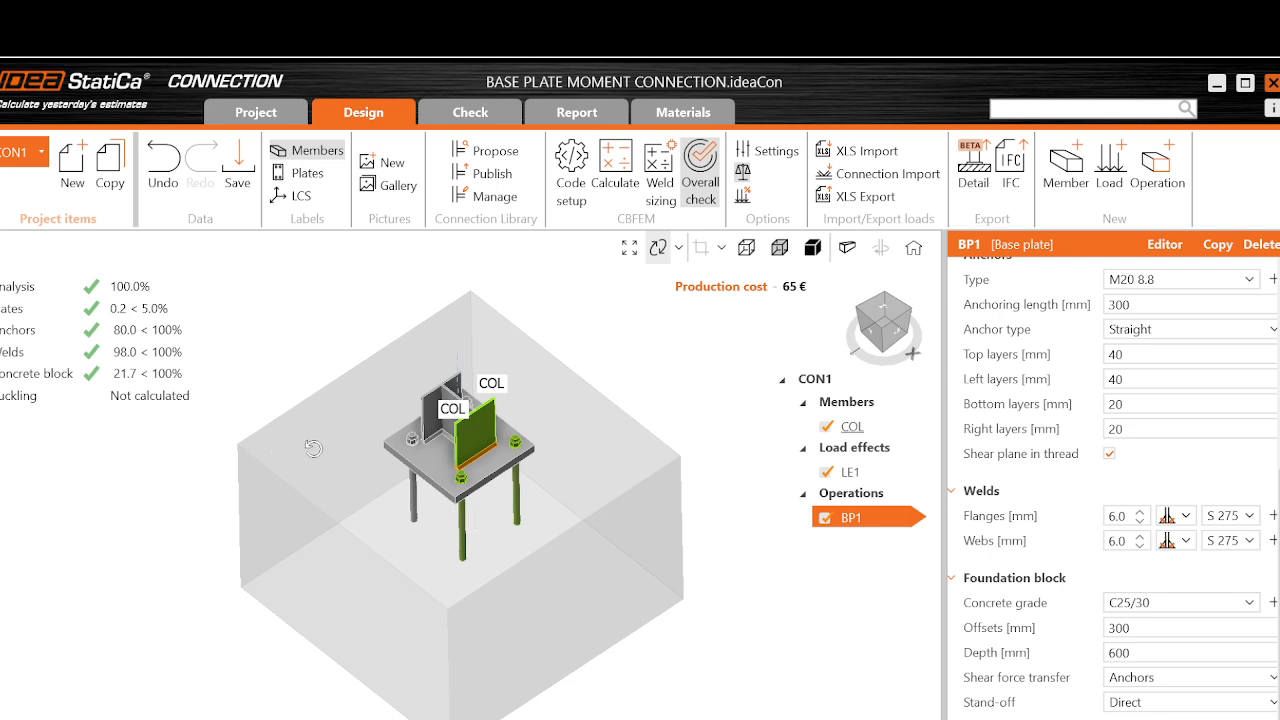
scroll(385, 468, "up", 1)
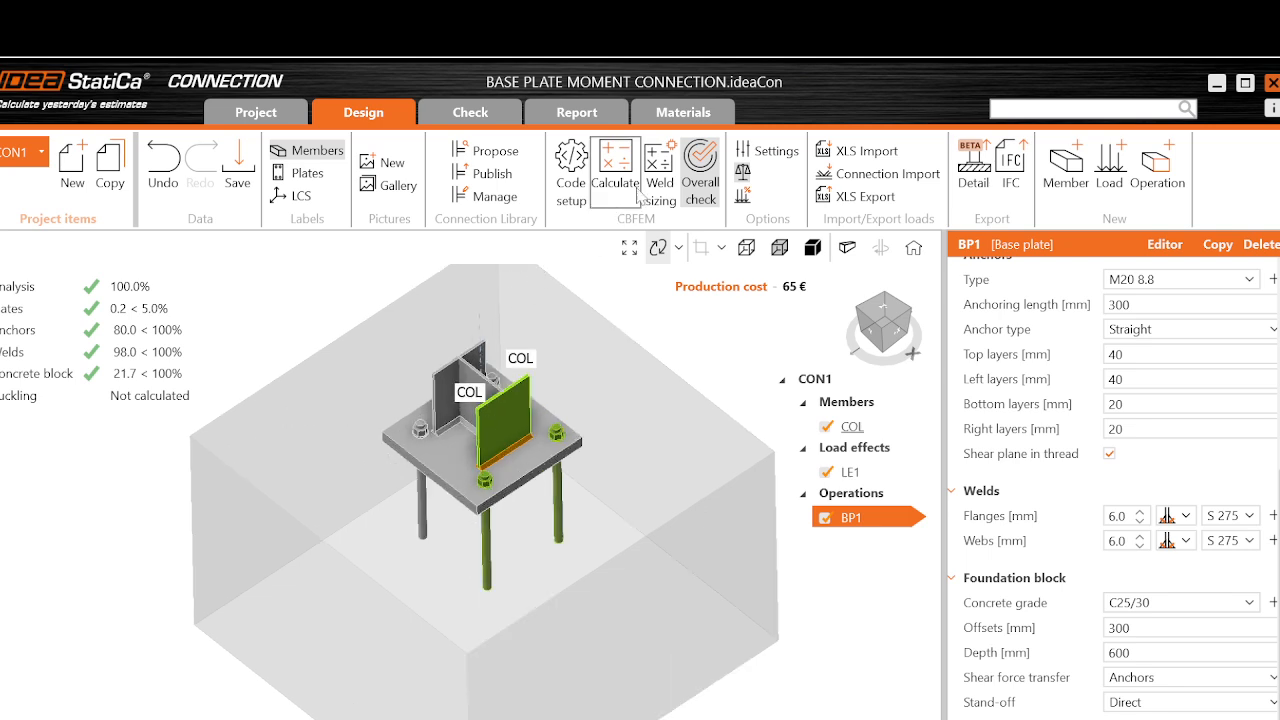
Run the Stress/strain - Buckling analysis and examine the overall check of the connection.
left_click(465, 120)
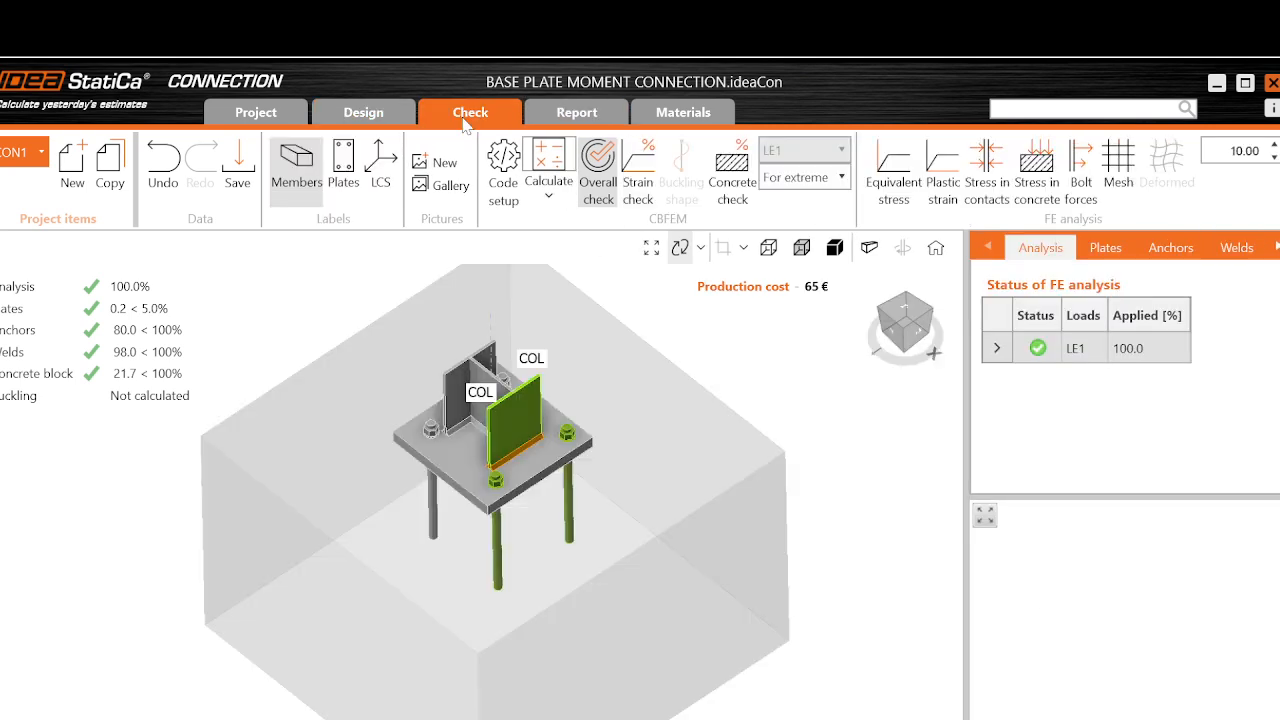
left_click(556, 196)
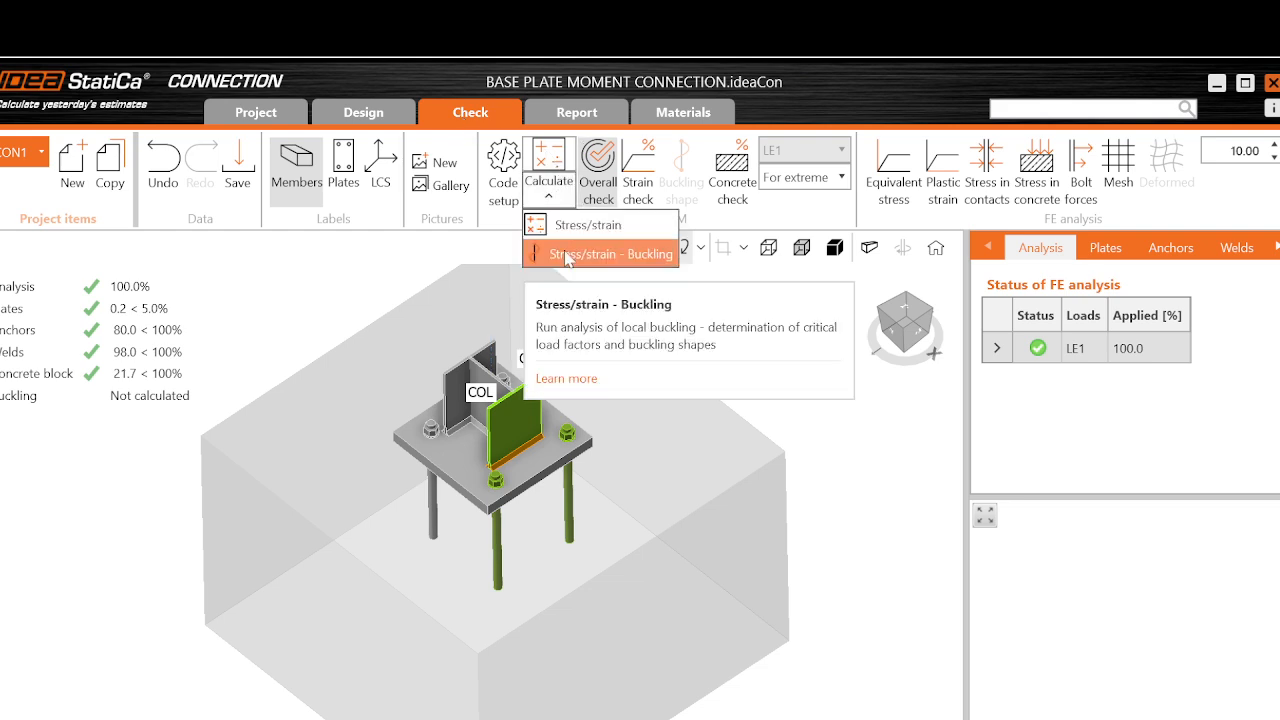
left_click(600, 254)
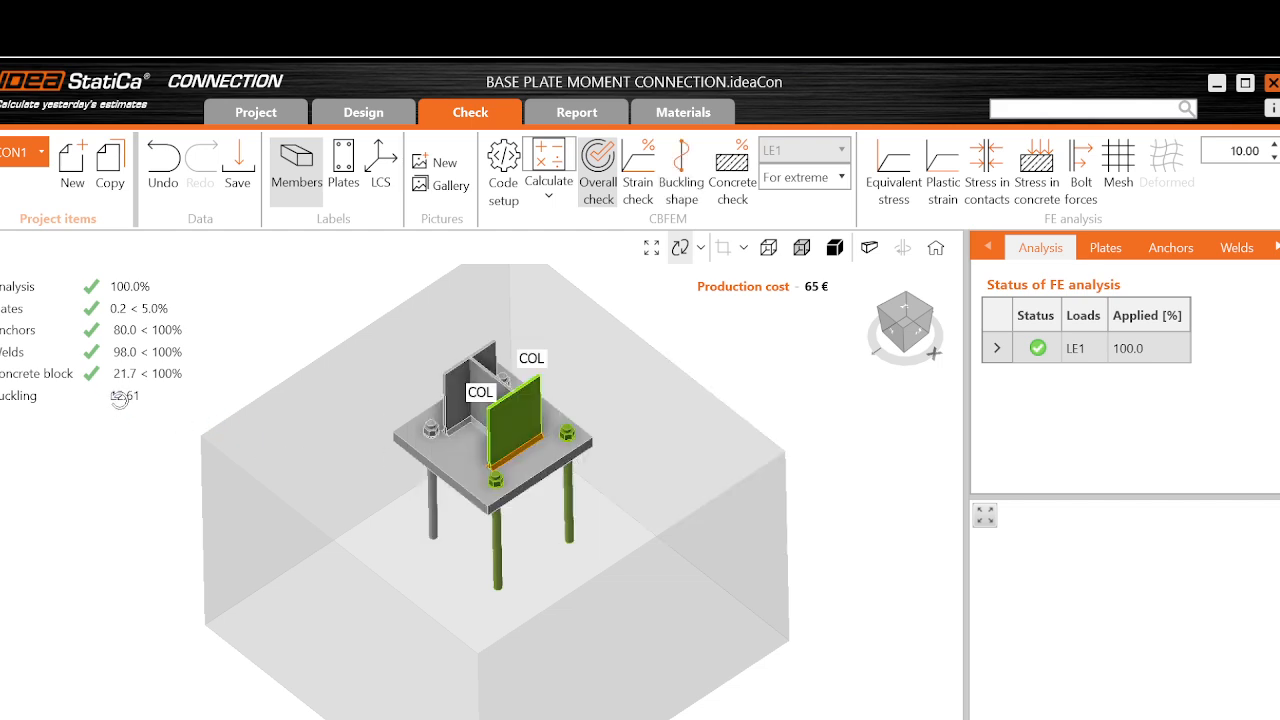
scroll(614, 492, "down", 2)
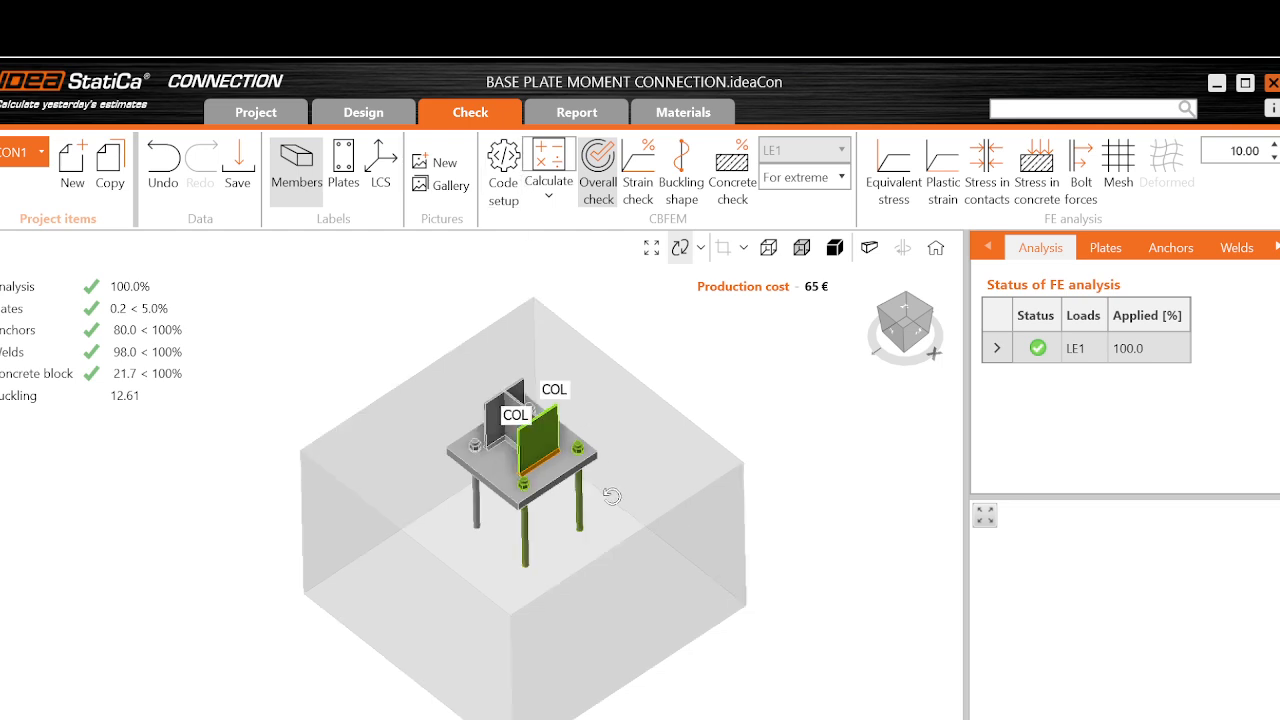
scroll(463, 489, "up", 2)
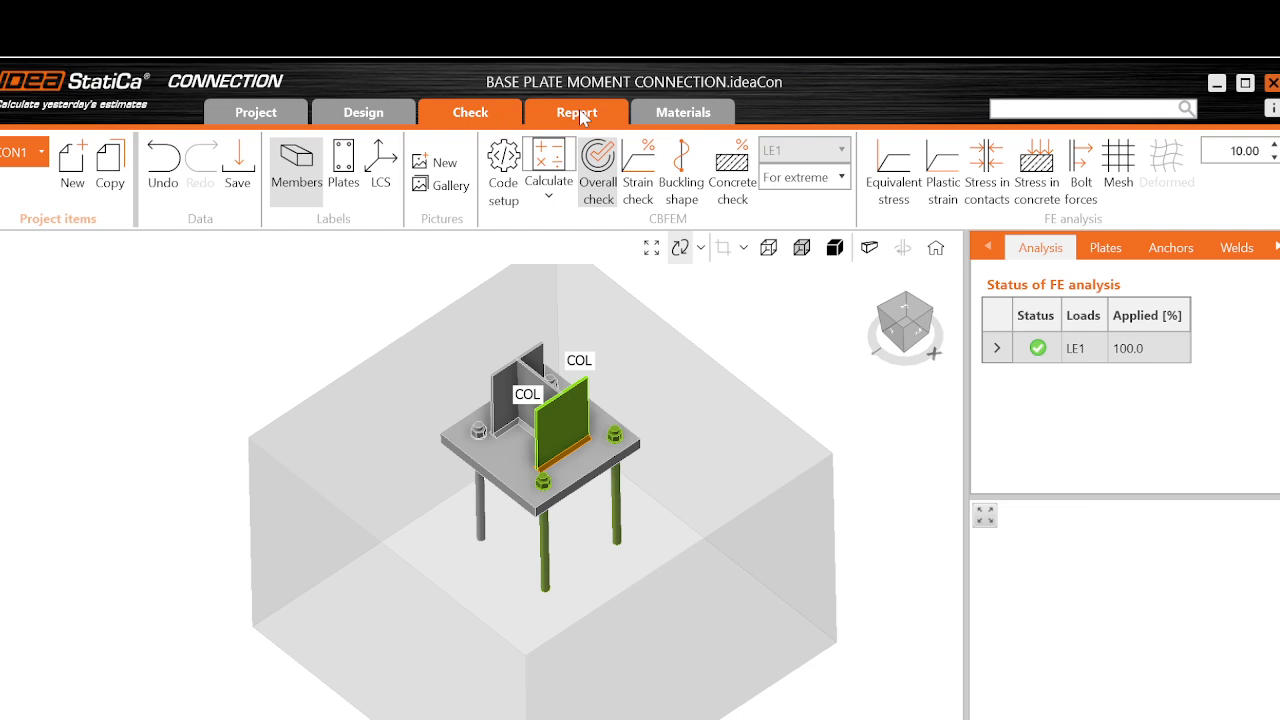
Generate the detailed report for CON1 and read through its model, anchor, weld, concrete block, buckling and code settings sections.
left_click(573, 115)
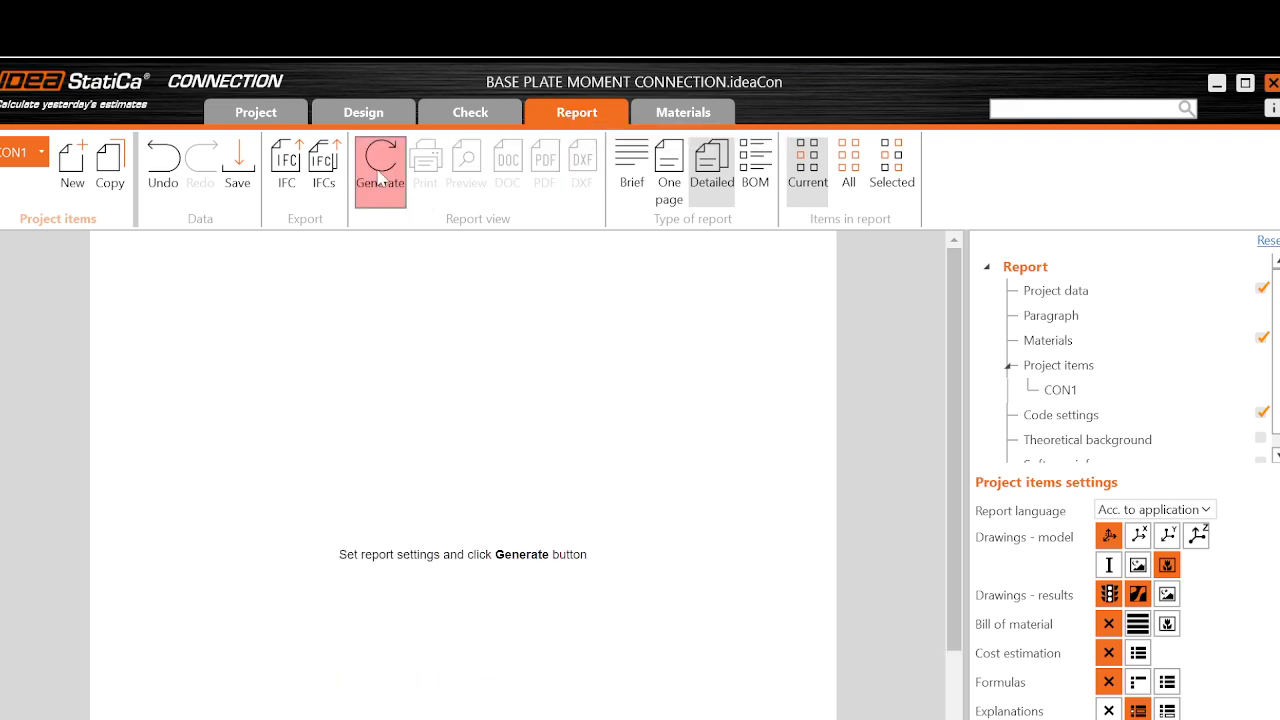
left_click(380, 178)
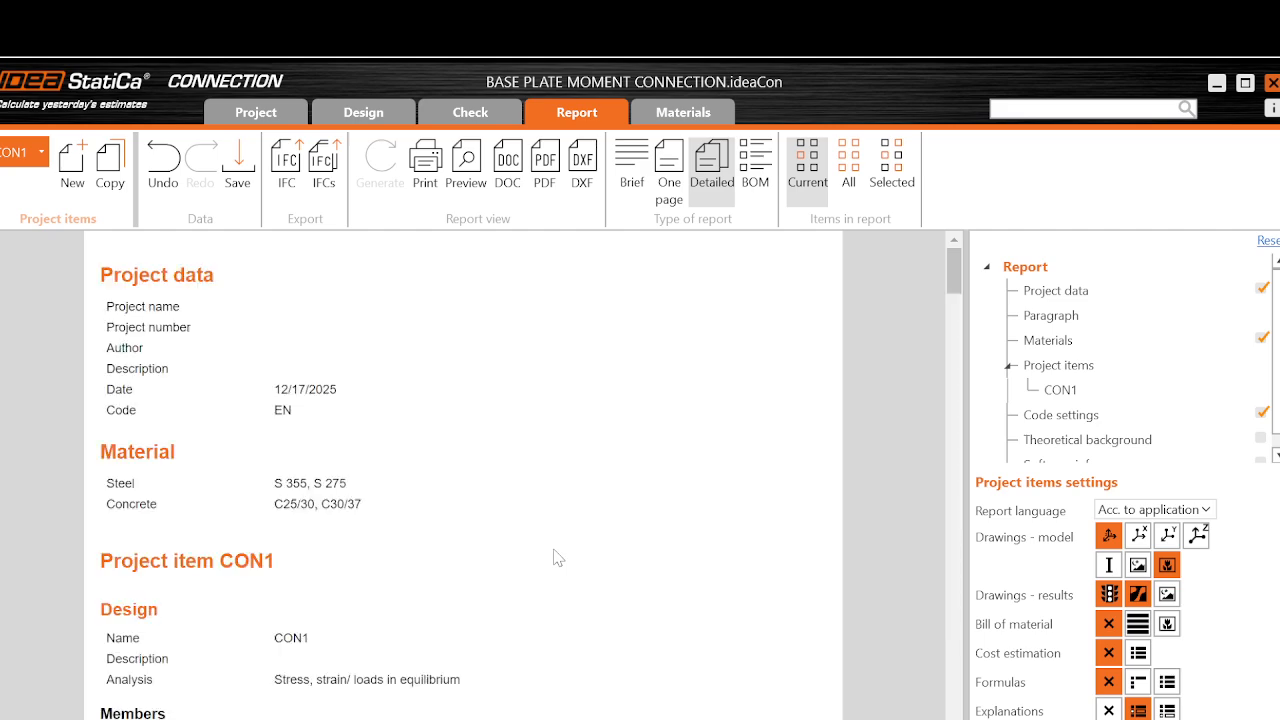
scroll(555, 558, "down", 10)
scroll(552, 556, "up", 2)
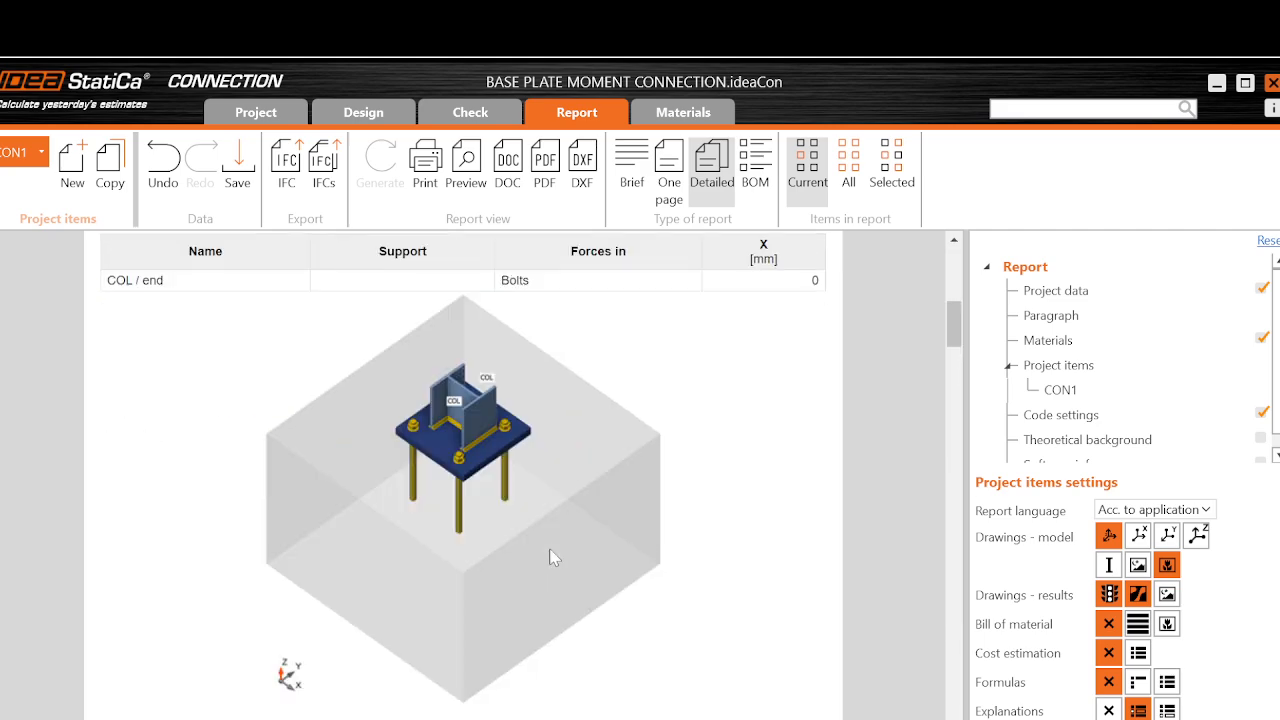
scroll(550, 553, "down", 20)
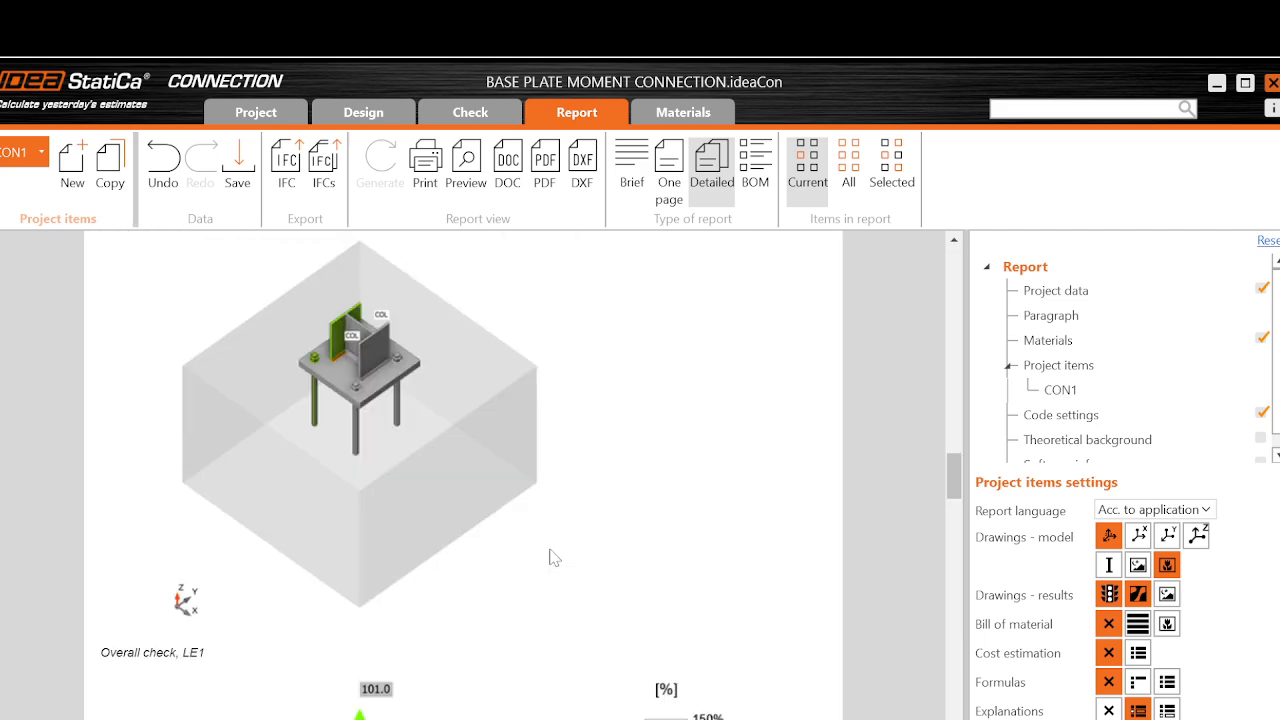
scroll(550, 558, "down", 12)
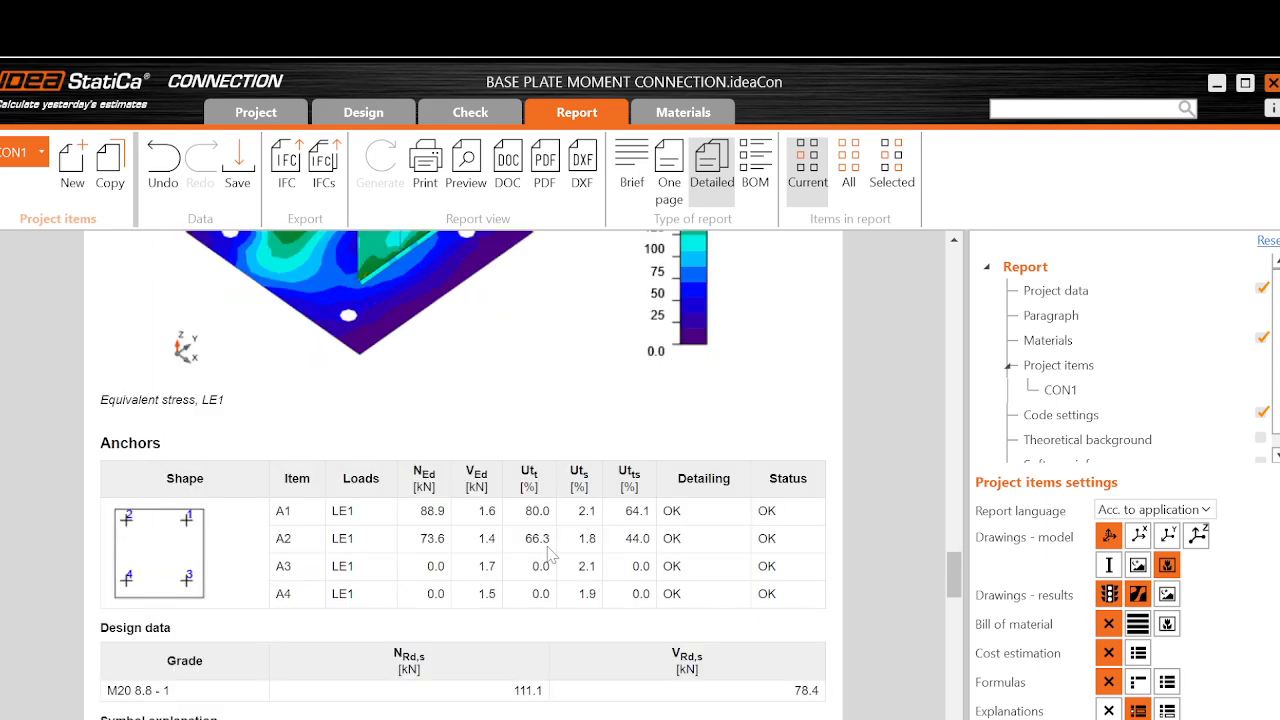
scroll(550, 558, "down", 10)
scroll(555, 550, "up", 4)
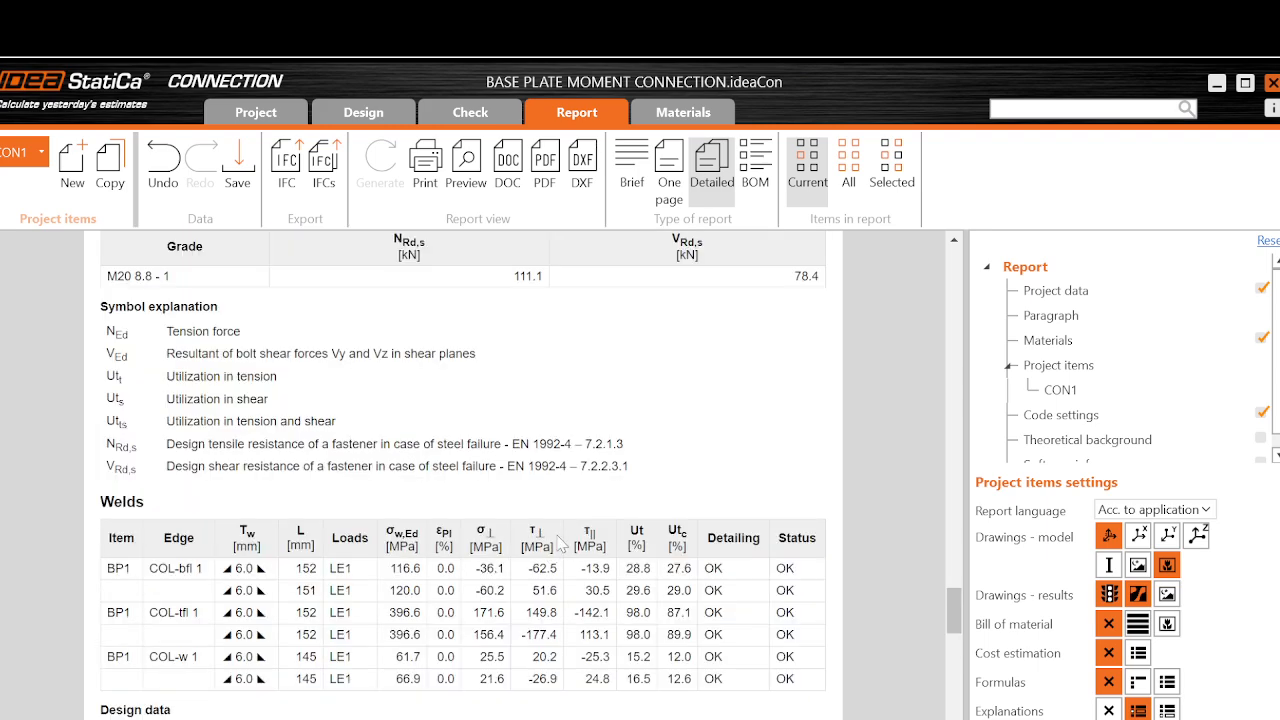
scroll(562, 543, "down", 2)
scroll(711, 545, "down", 18)
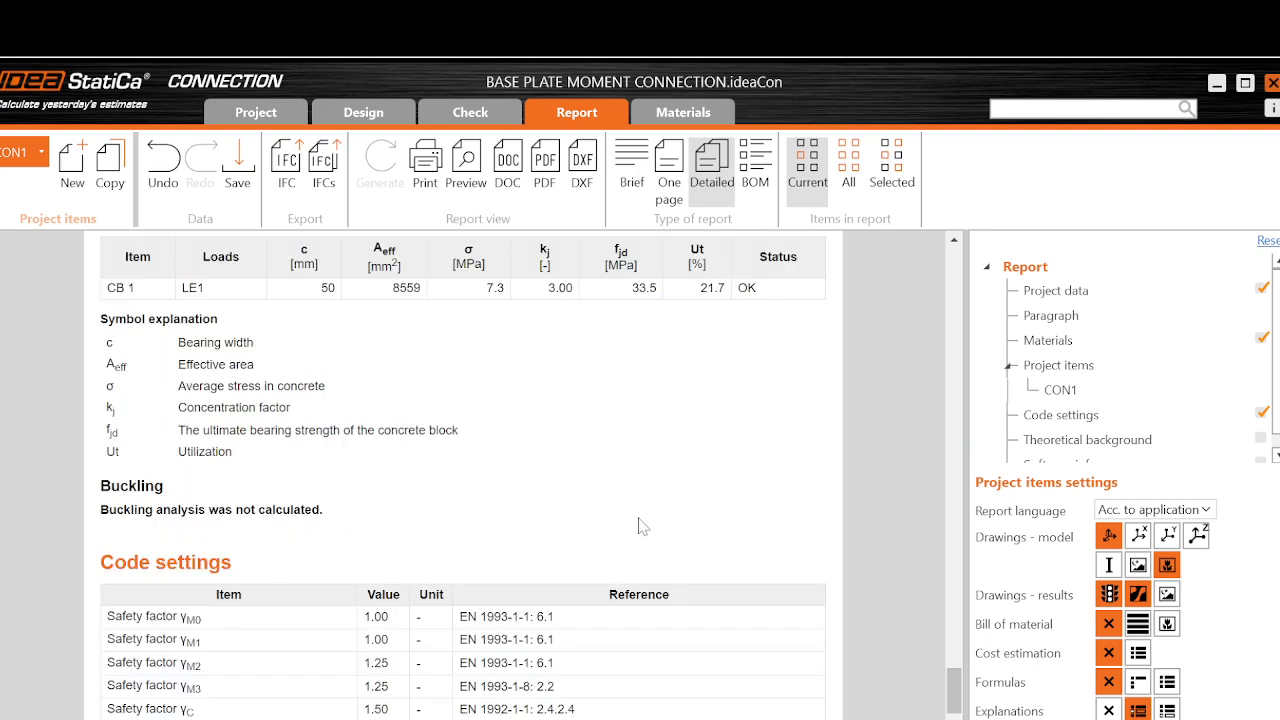
Display the equivalent stress results and examine the stress distribution at the column flanges and base plate.
left_click(481, 117)
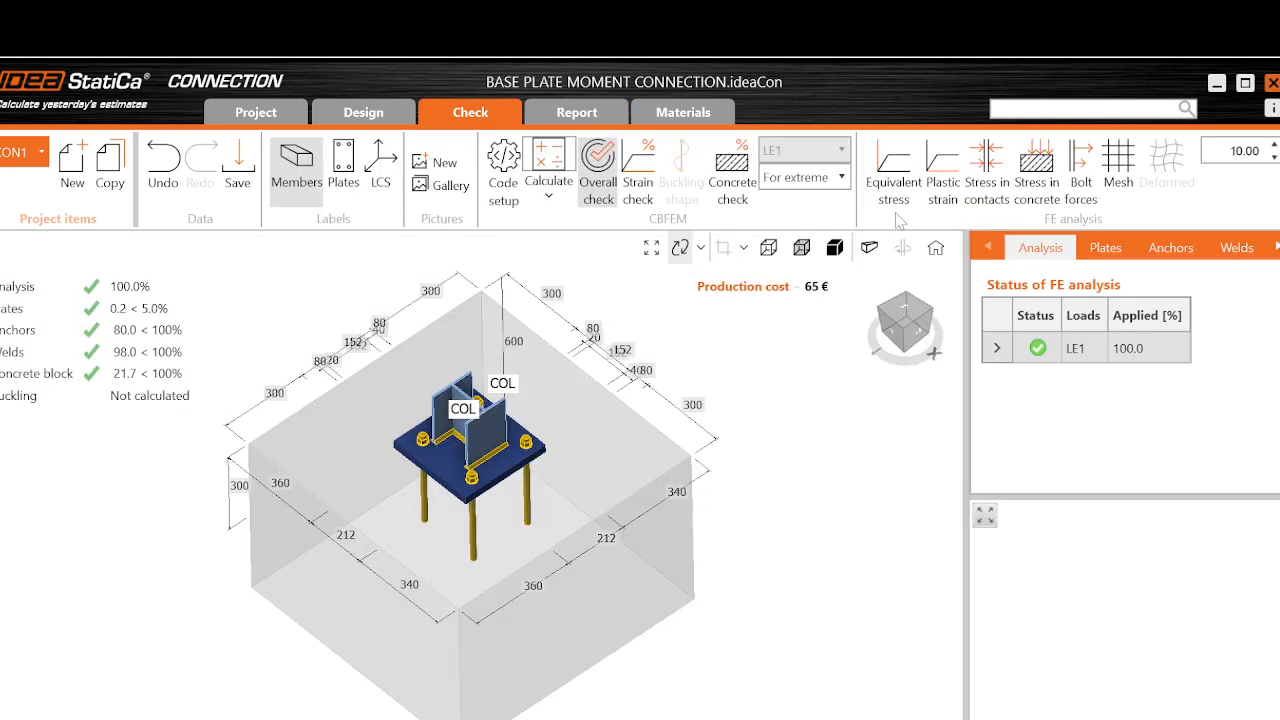
left_click(918, 192)
left_click(904, 185)
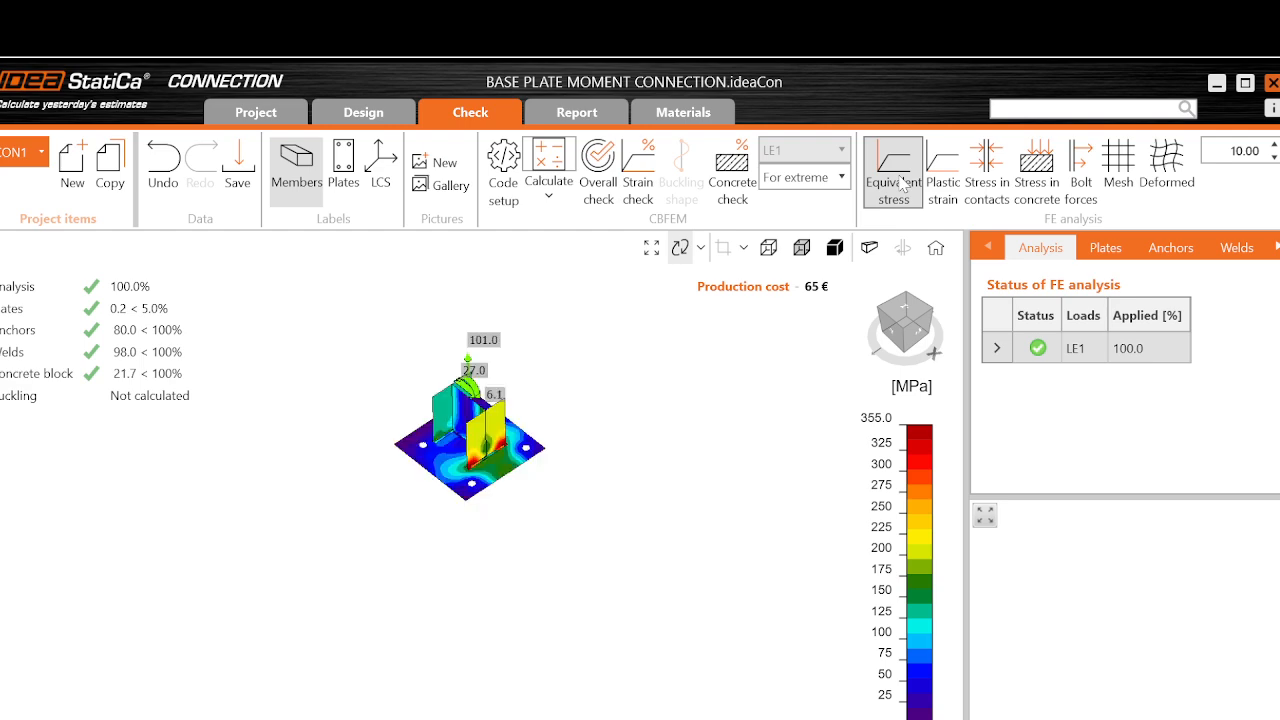
scroll(490, 410, "up", 5)
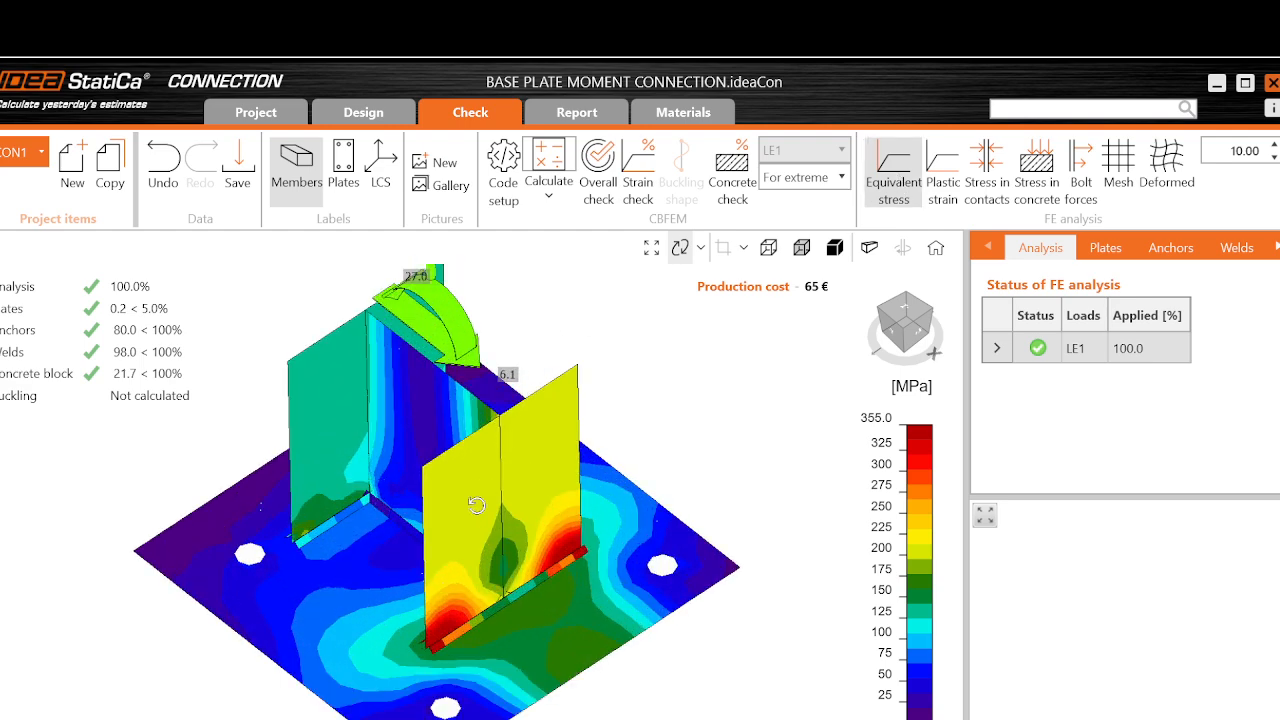
left_click_drag(477, 508, 418, 597)
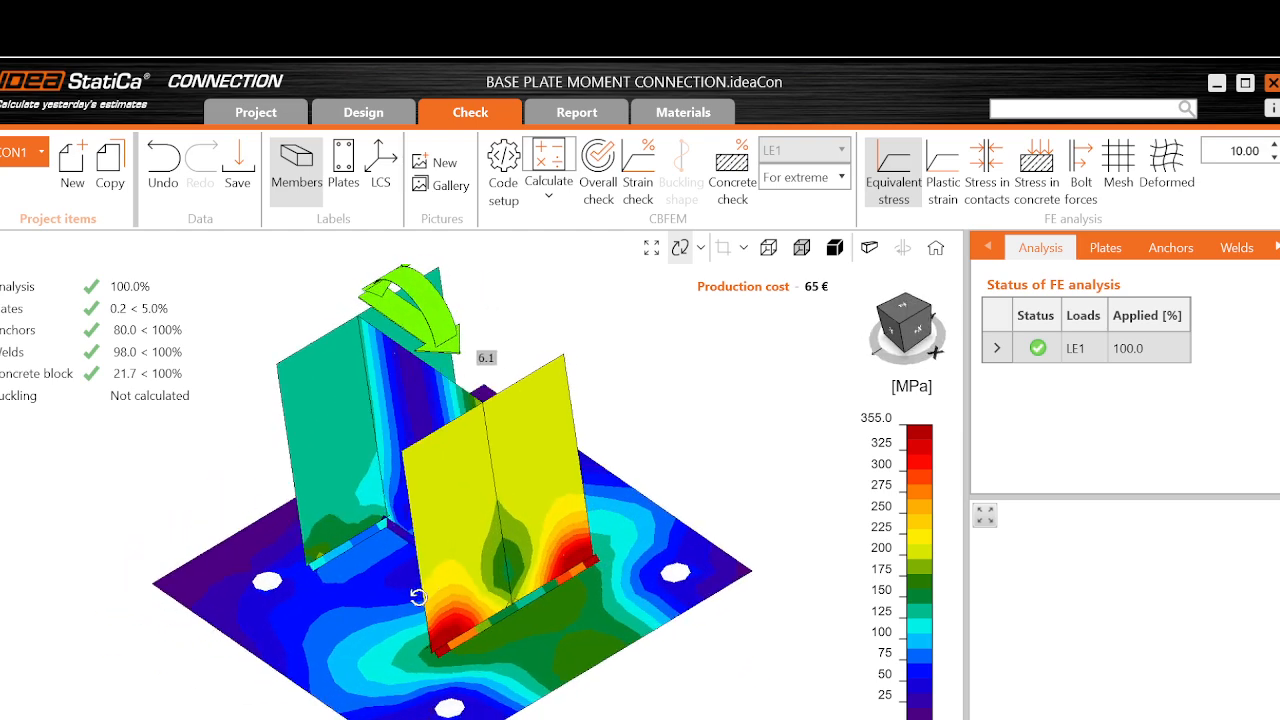
Display the plastic strain results and examine the strain at the flange-to-plate welds from several angles.
left_click(942, 175)
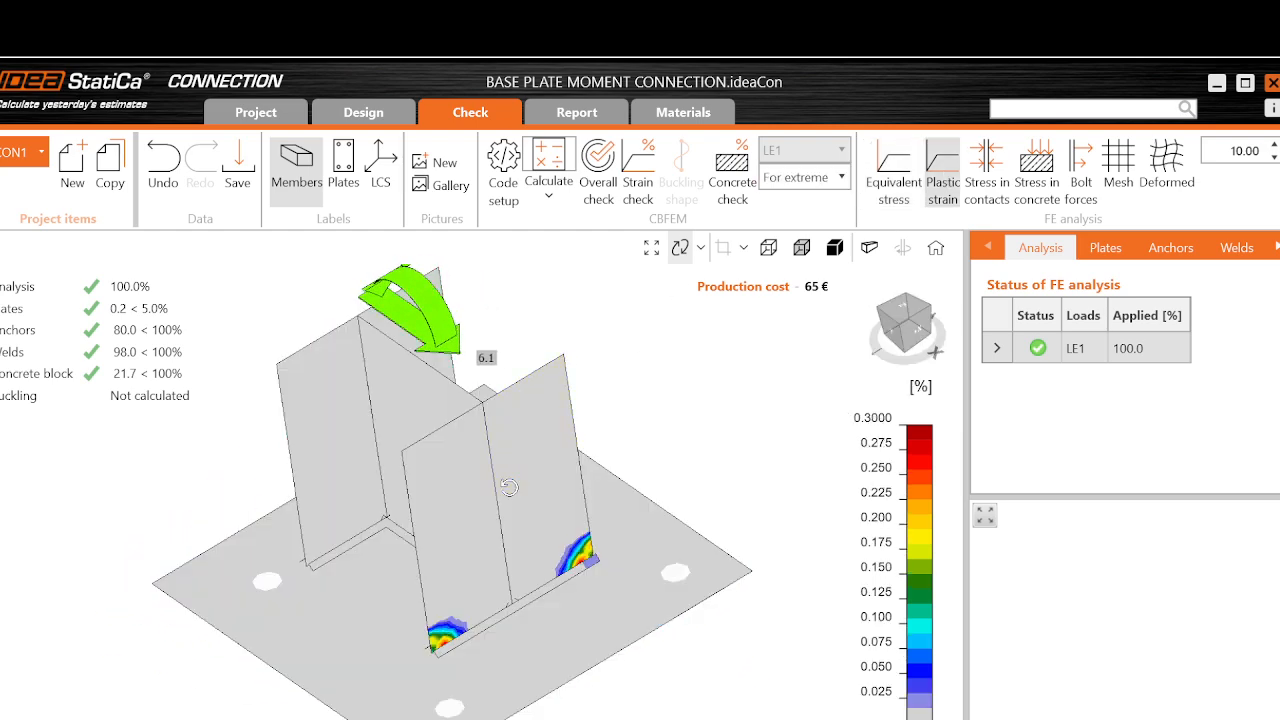
scroll(446, 655, "up", 5)
left_click_drag(446, 655, 492, 651)
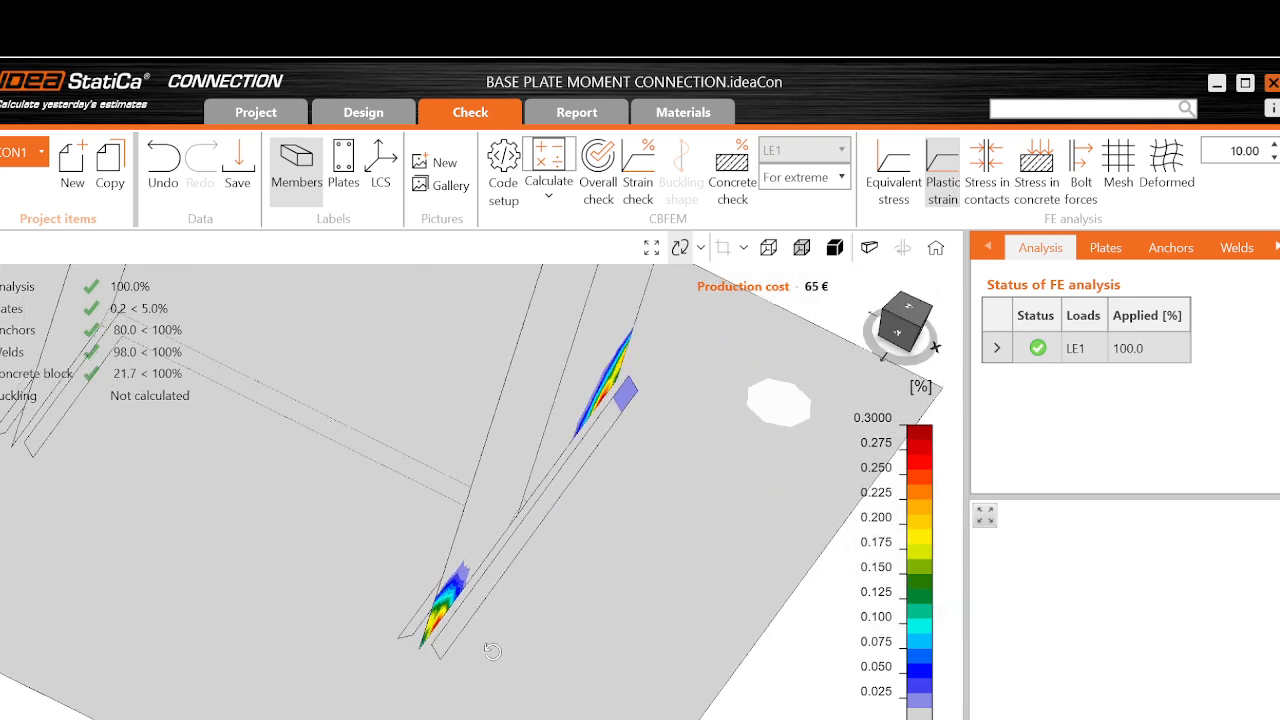
scroll(492, 651, "down", 3)
left_click_drag(555, 585, 459, 601)
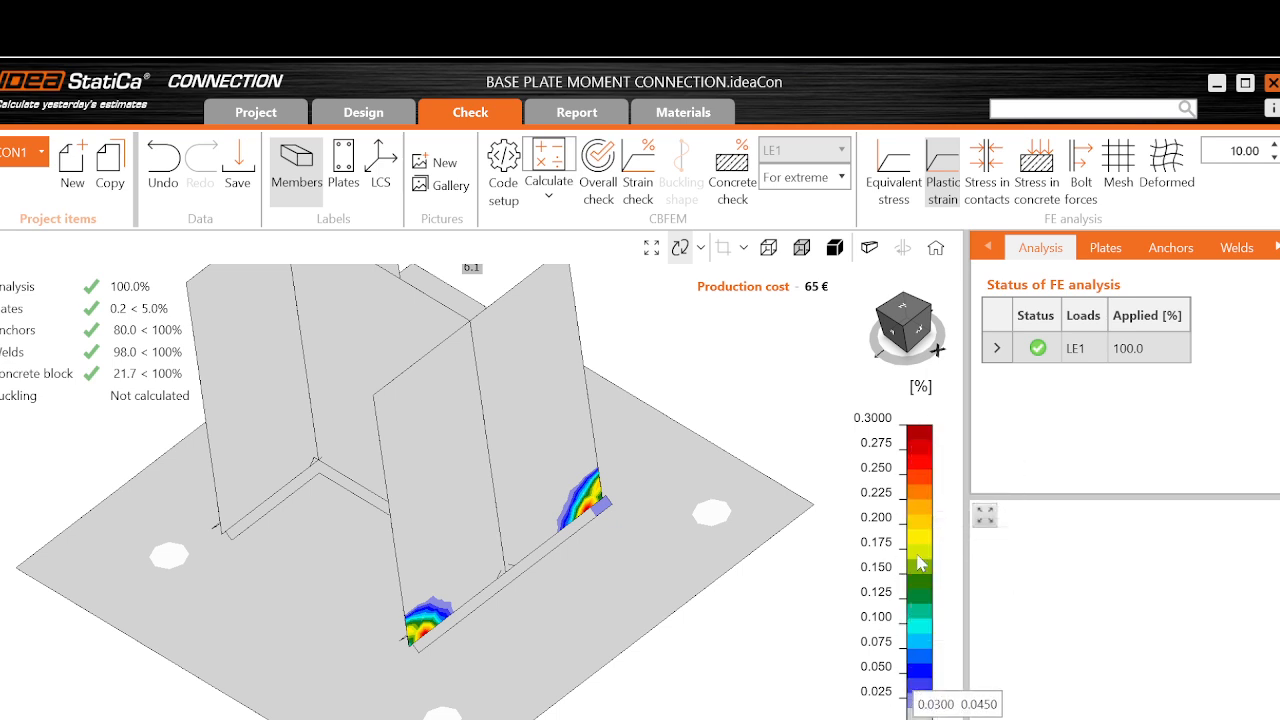
scroll(607, 537, "down", 4)
scroll(552, 427, "up", 2)
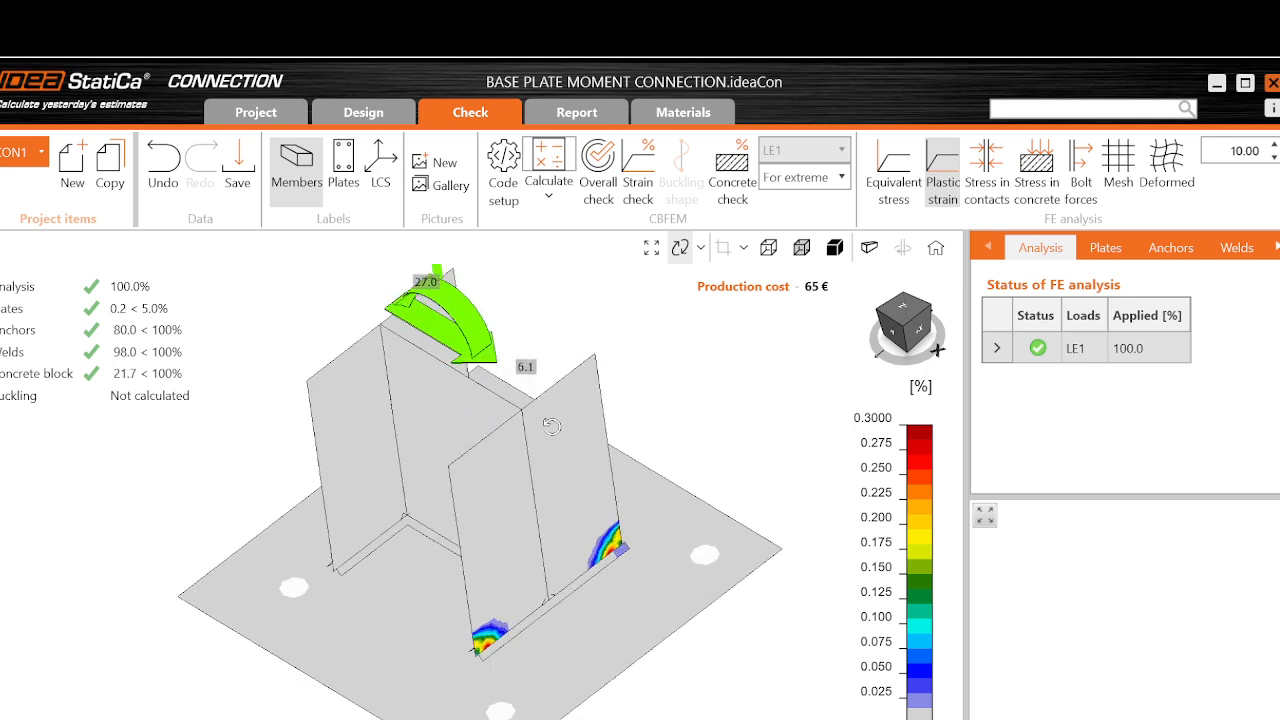
scroll(552, 427, "up", 2)
scroll(620, 451, "down", 2)
left_click_drag(638, 555, 552, 594)
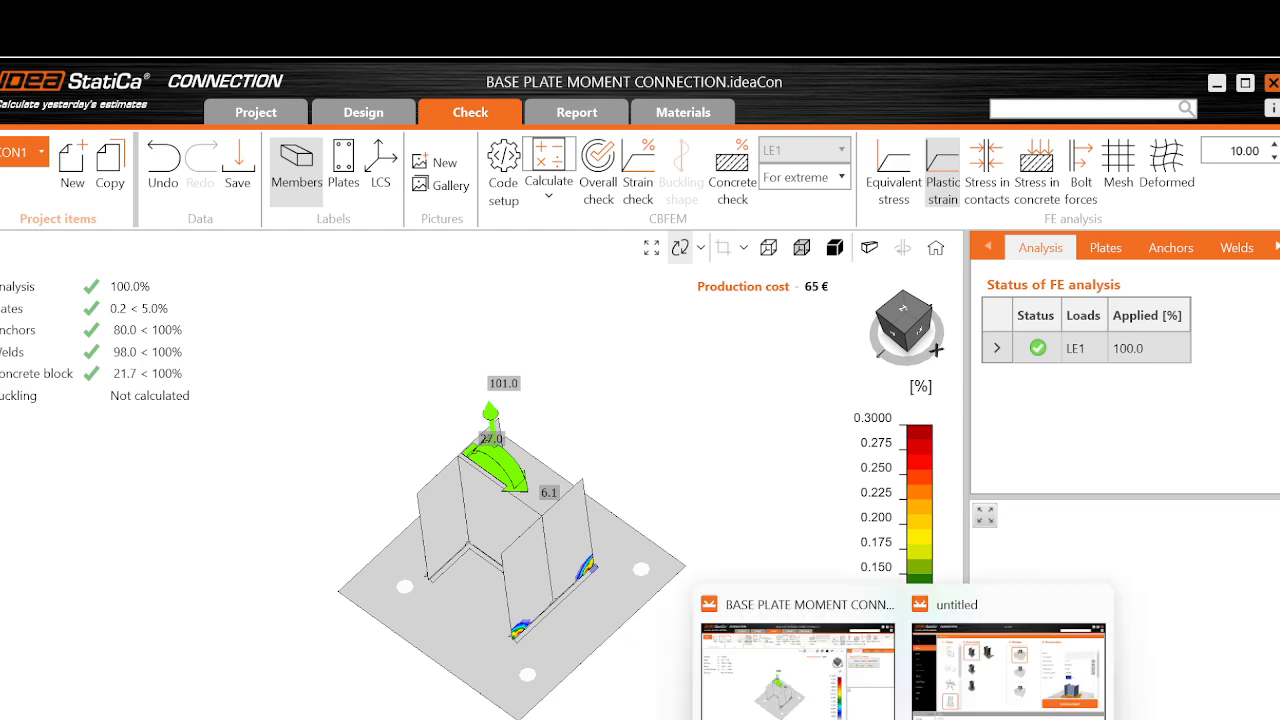
left_click(950, 683)
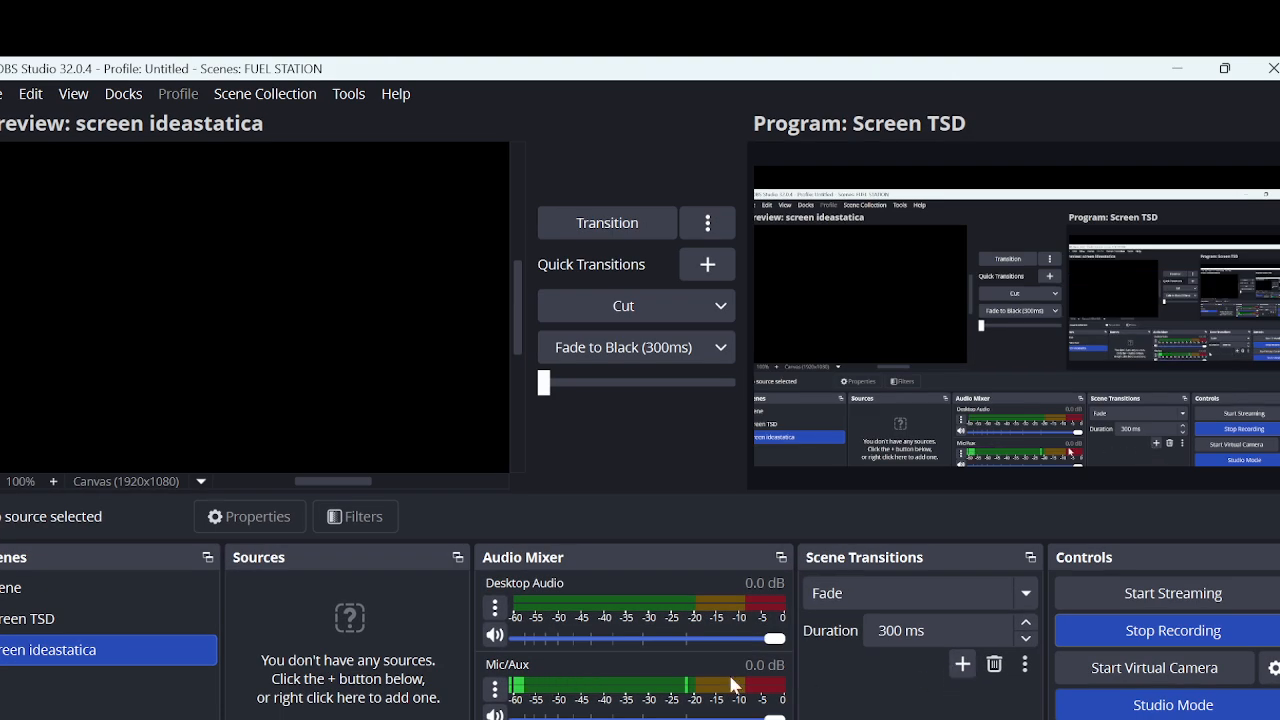